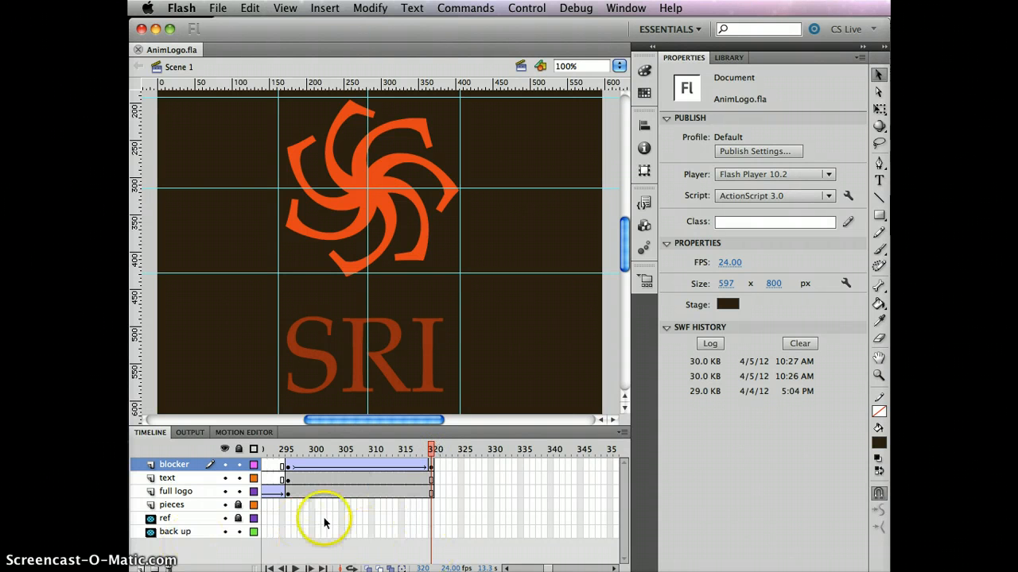
Extend the blocker, text and full logo layers to frame 400 and scrub through the added frames
double_click(878, 357)
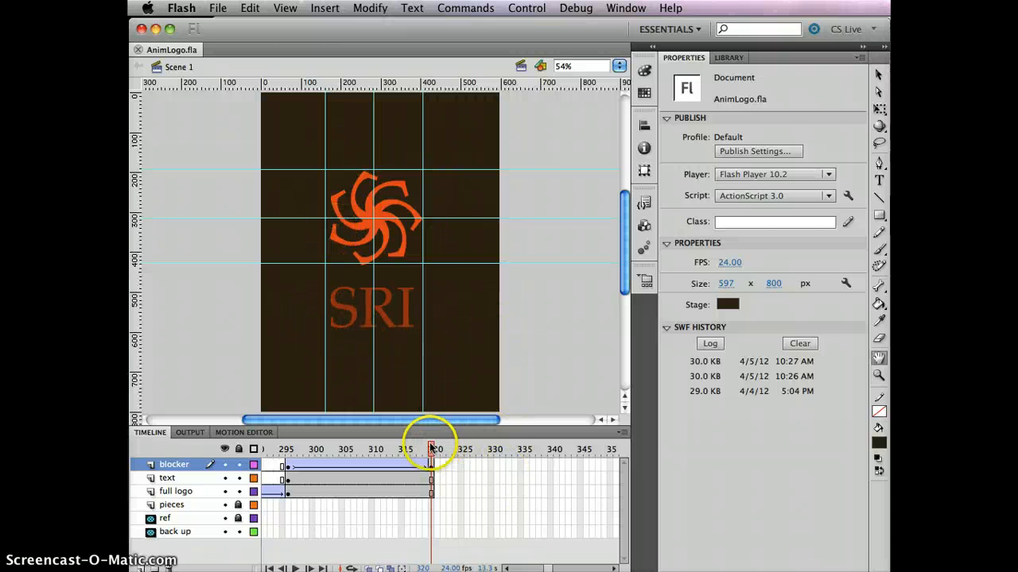
key(F6)
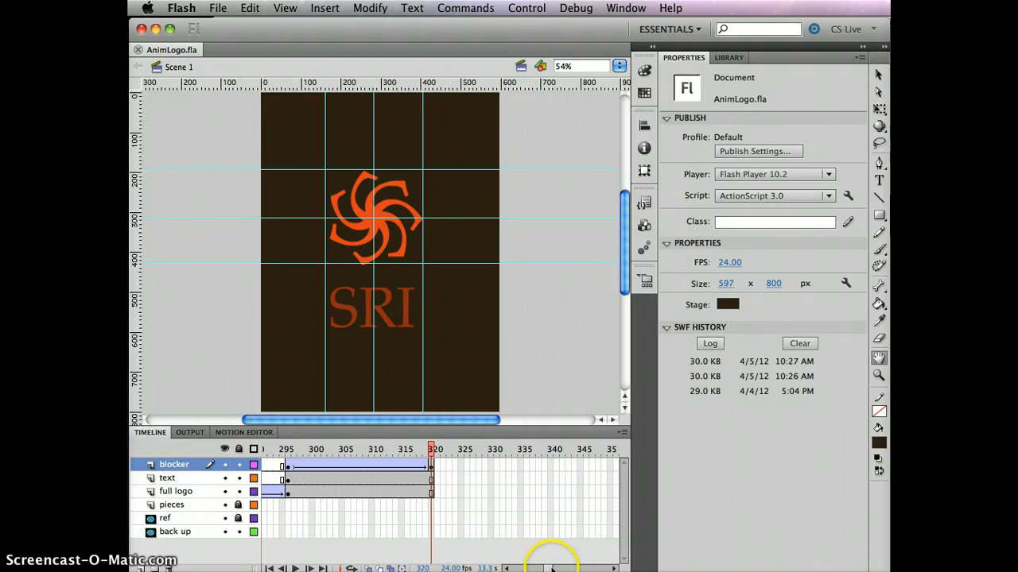
click(432, 452)
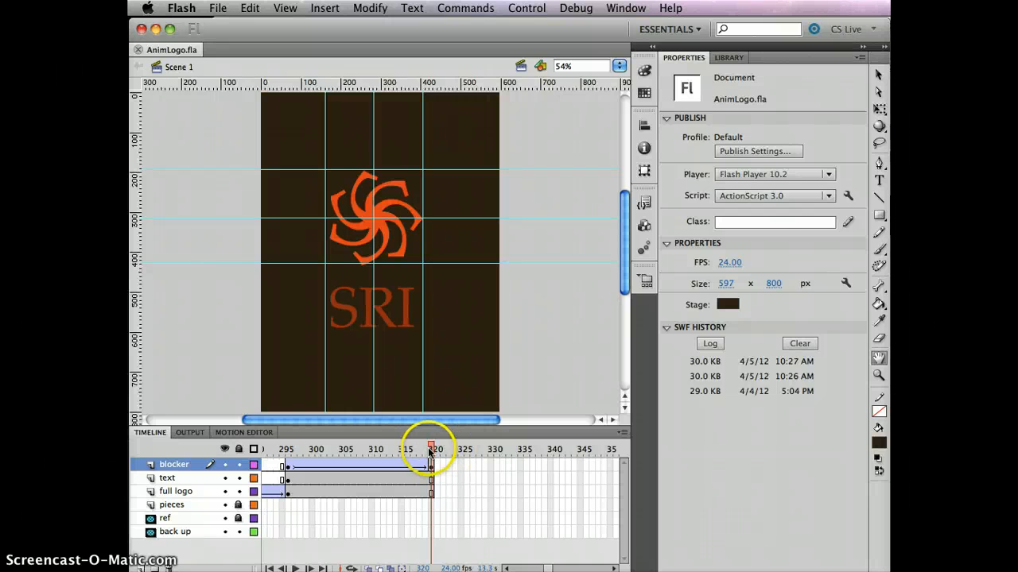
click(433, 480)
click(613, 569)
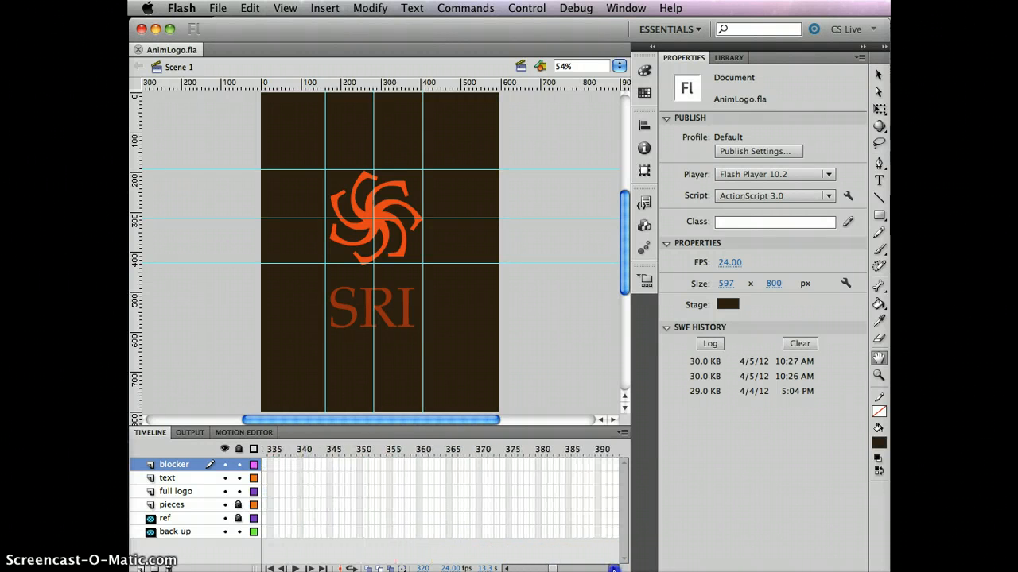
drag(613, 568, 613, 569)
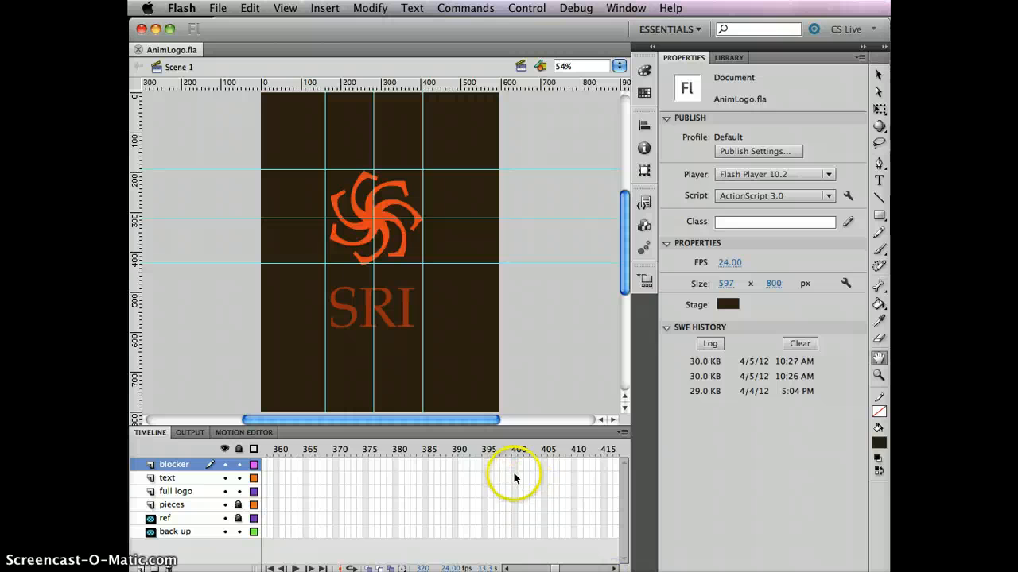
drag(513, 463, 512, 492)
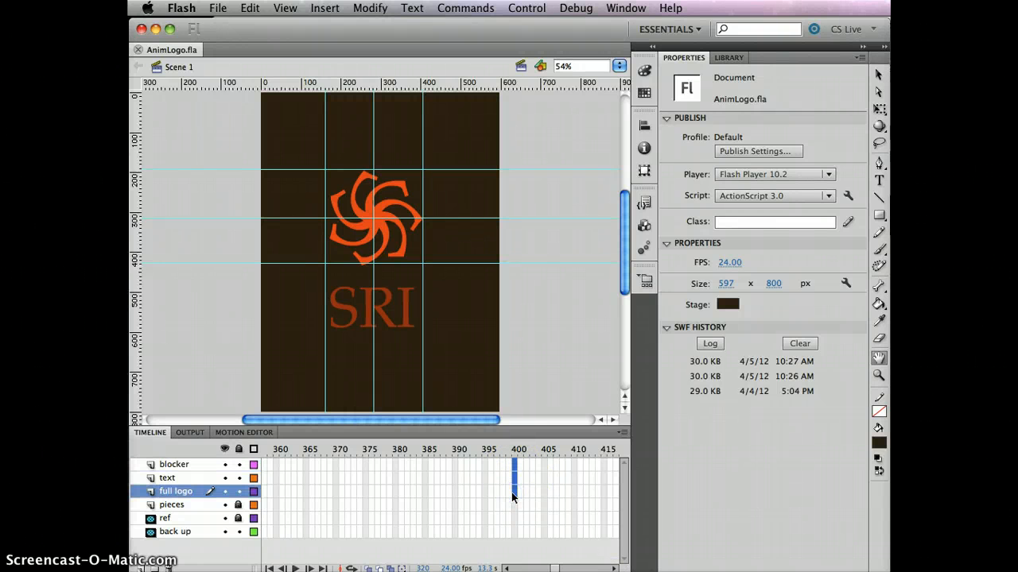
key(F6)
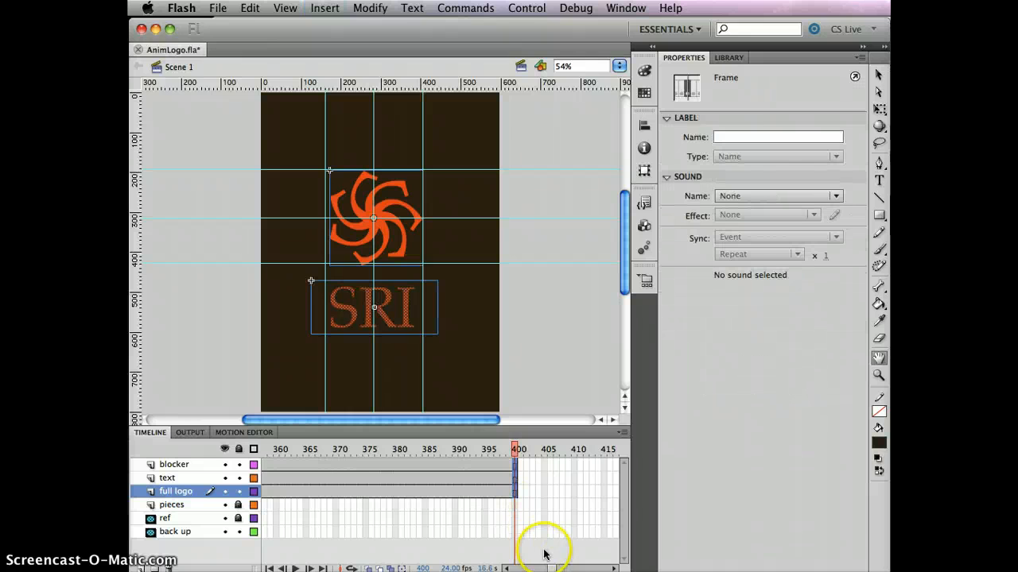
mouse_move(552, 569)
mouse_down()
mouse_move(526, 568)
mouse_move(535, 569)
mouse_up()
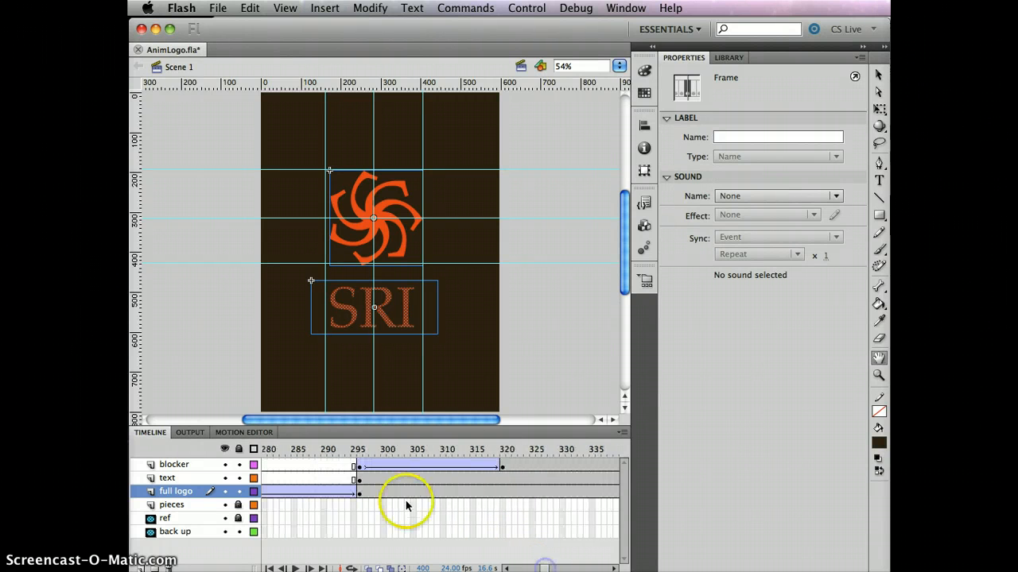
drag(352, 451, 532, 450)
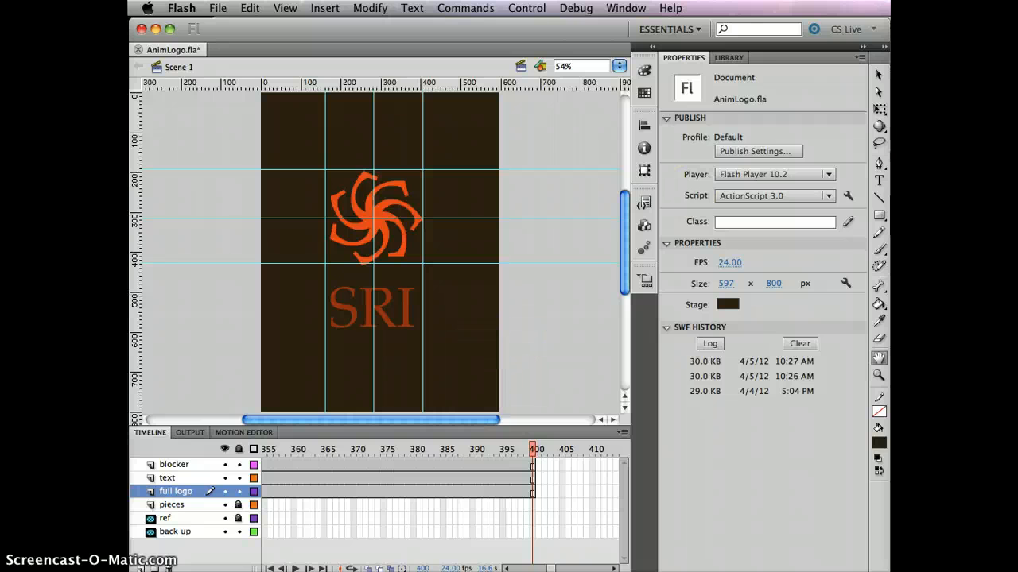
Insert a blank keyframe at frame 400 of the blocker layer and place the blocker symbol on the stage
click(878, 75)
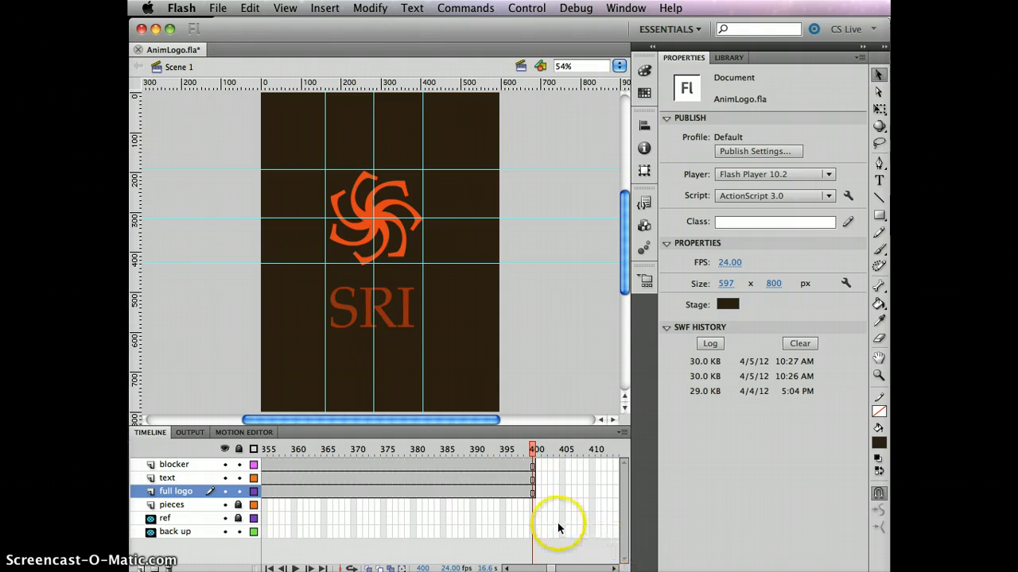
click(533, 465)
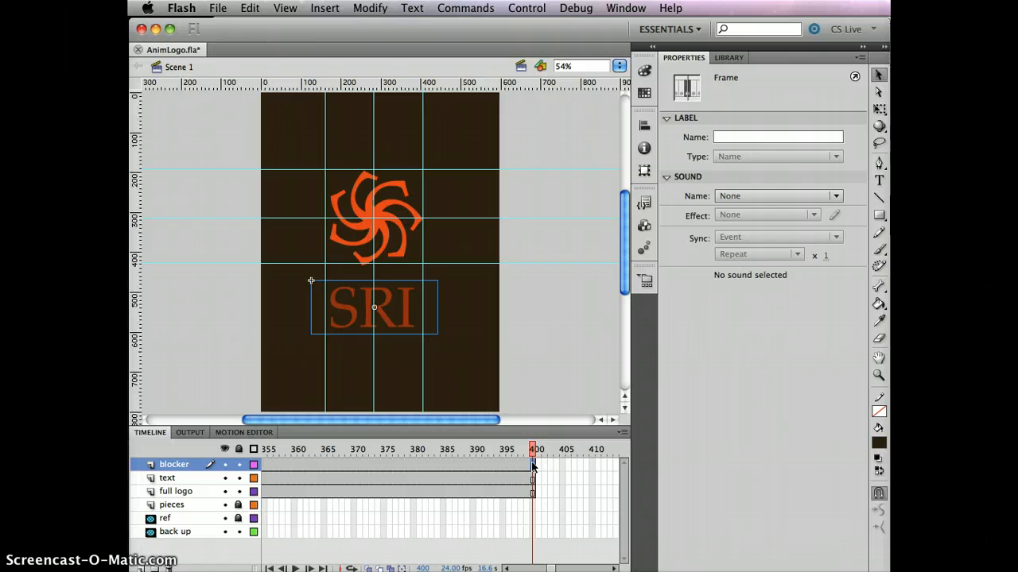
key(F7)
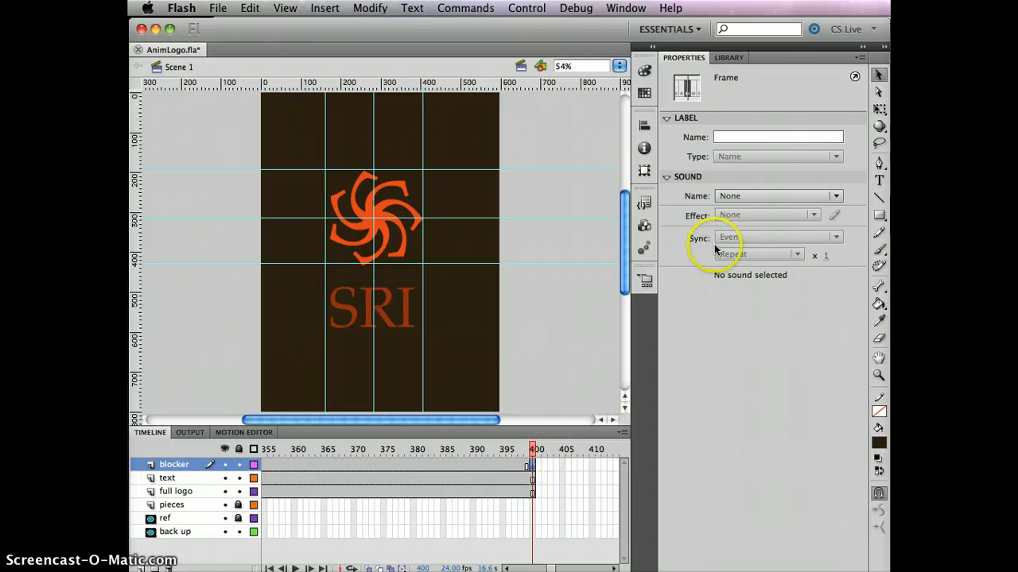
click(728, 57)
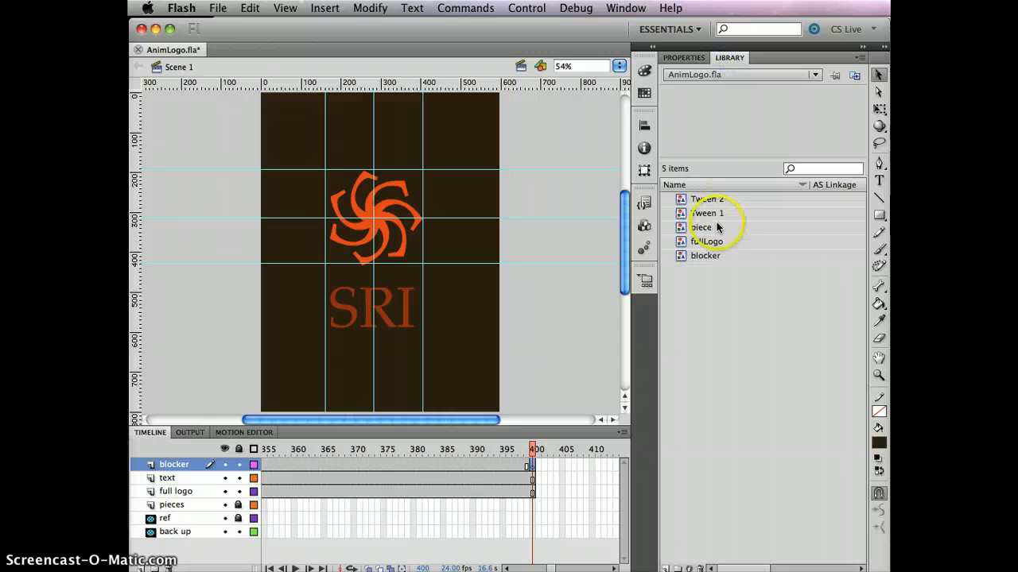
click(708, 256)
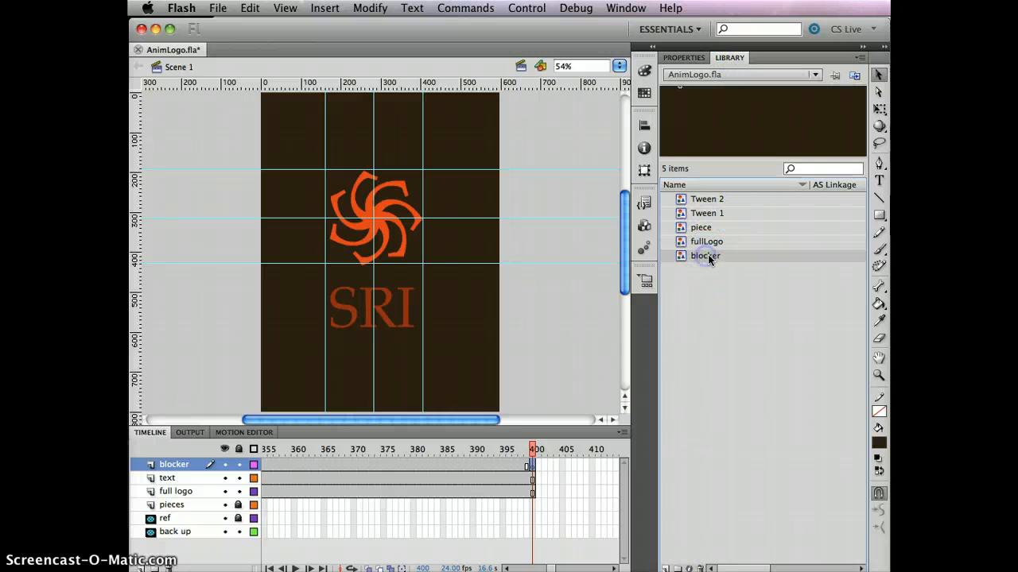
drag(376, 226, 375, 227)
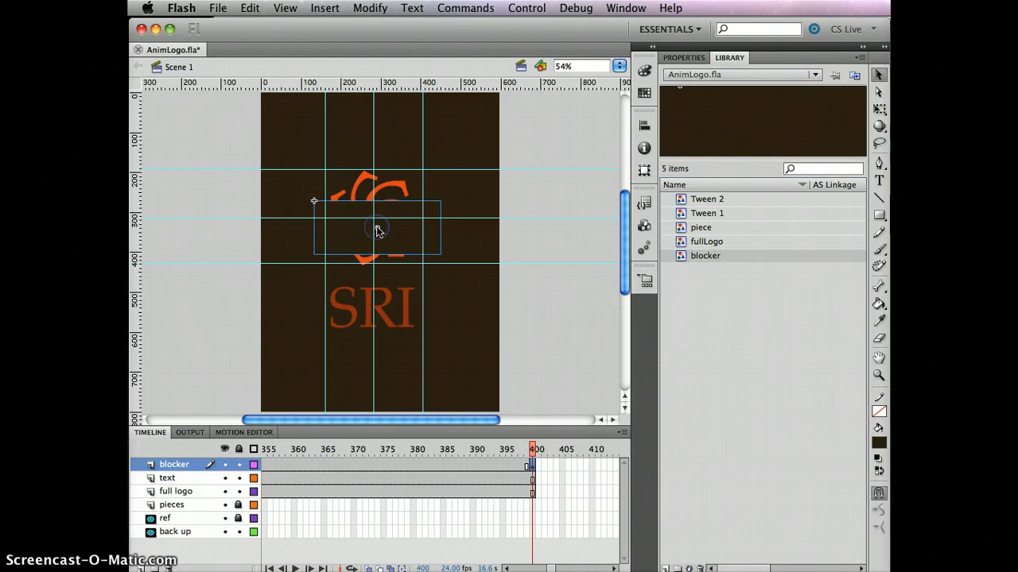
click(368, 221)
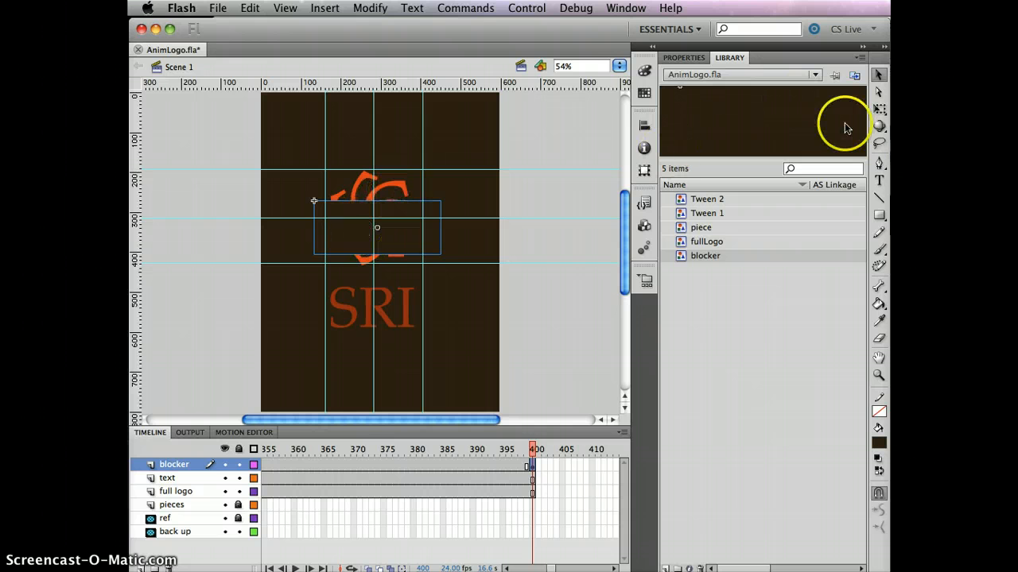
Enlarge the blocker instance to about 668 by 931 px with Free Transform and position it over the whole stage
click(879, 113)
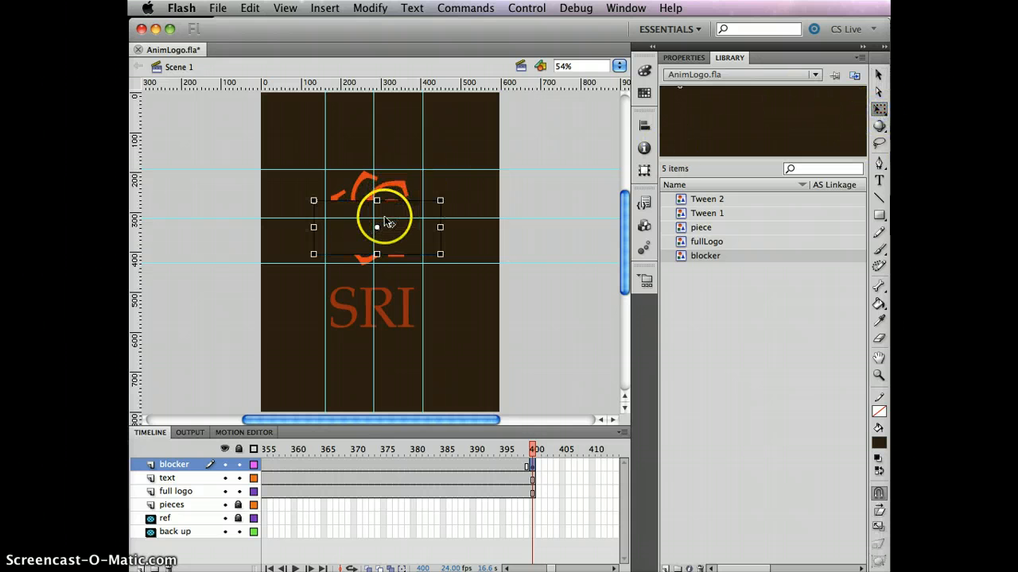
drag(375, 225, 383, 173)
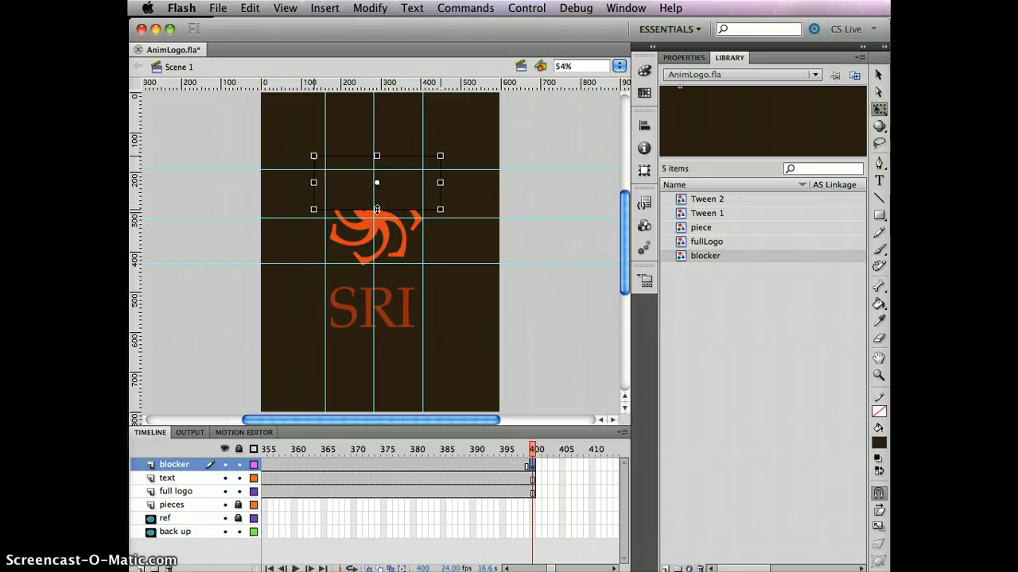
drag(377, 209, 374, 298)
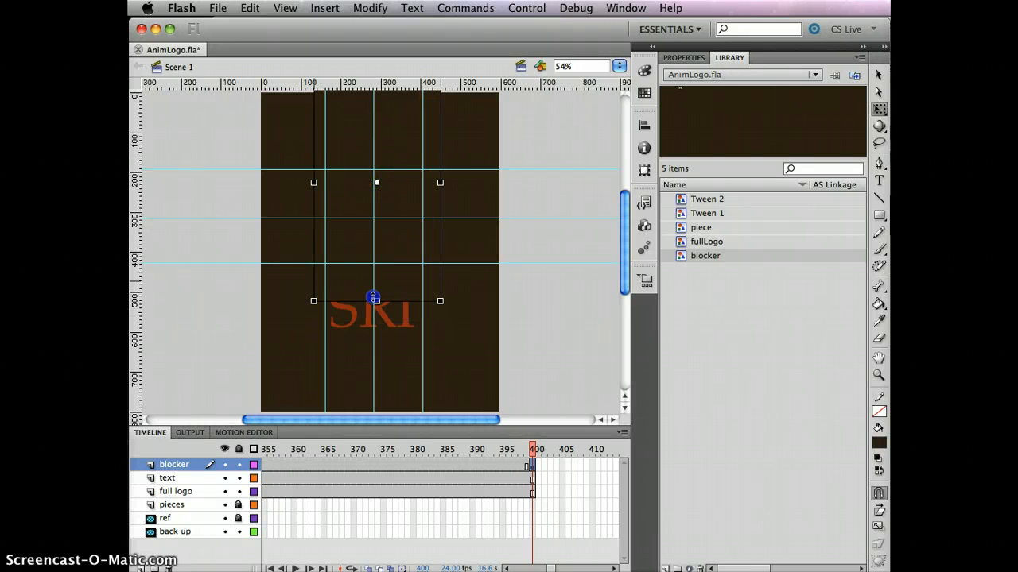
drag(394, 234, 345, 261)
drag(390, 331, 461, 400)
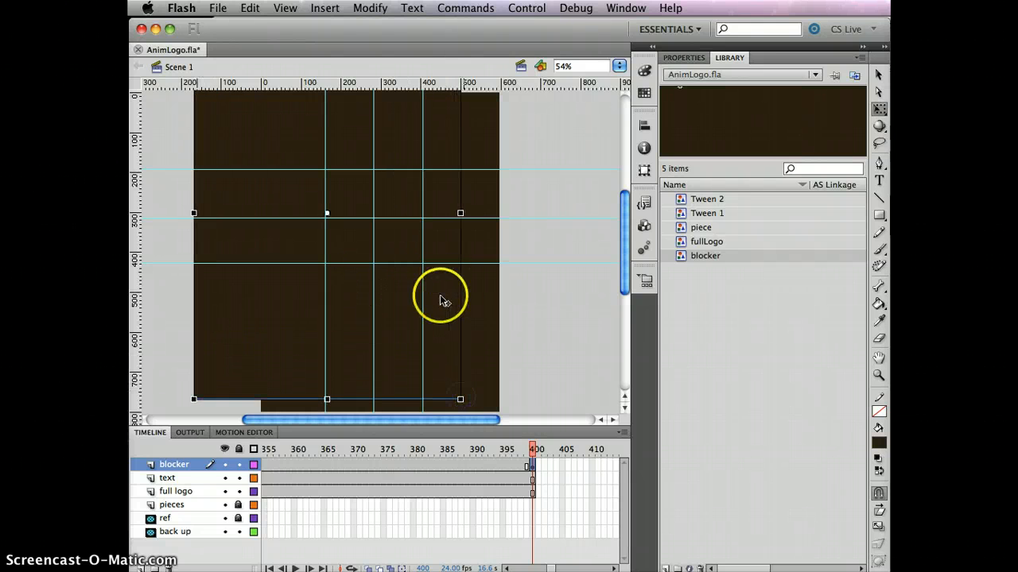
drag(443, 297, 484, 321)
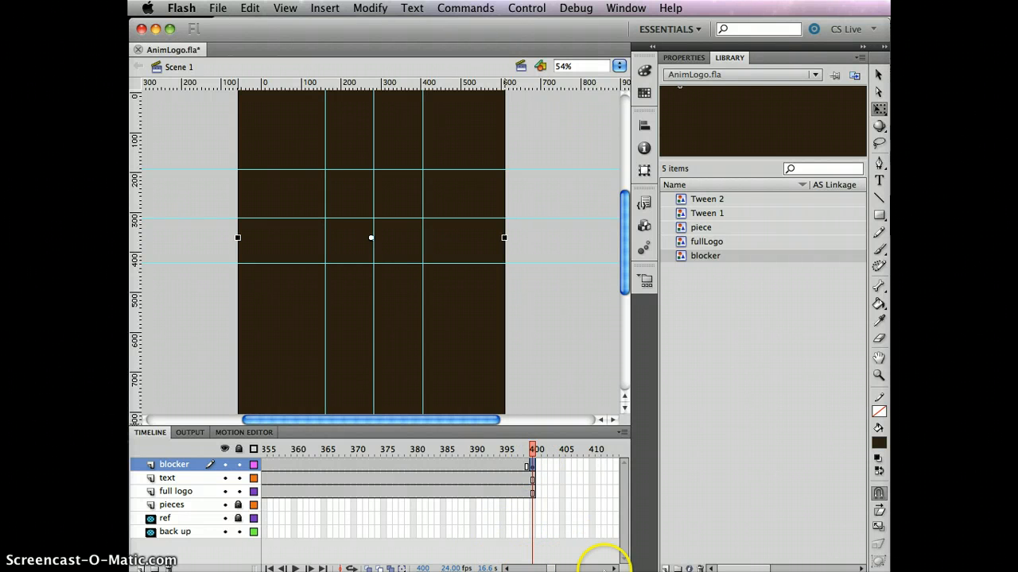
Add a keyframe at frame 425 of the blocker layer and create a classic tween from frame 400
click(615, 569)
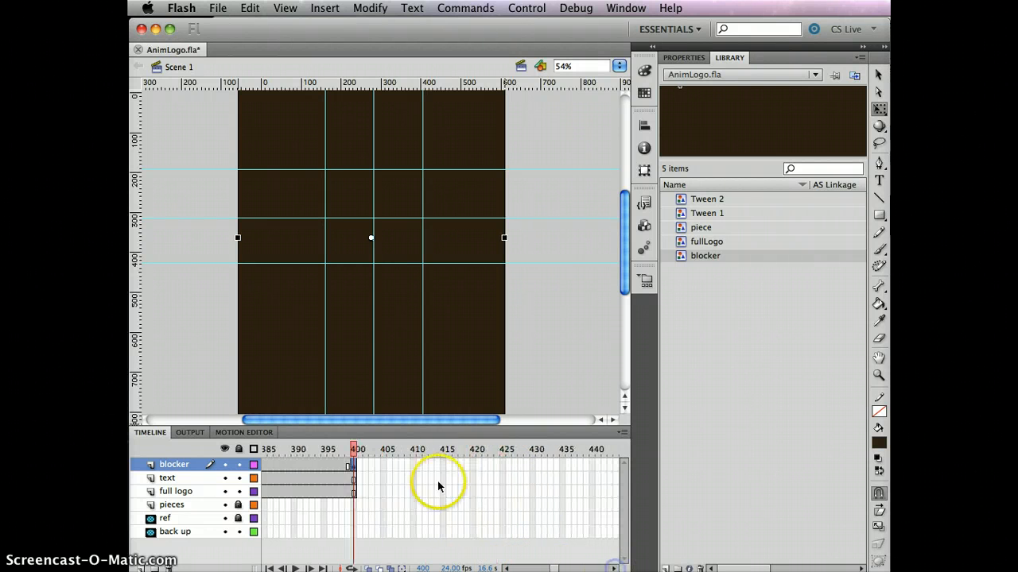
click(503, 468)
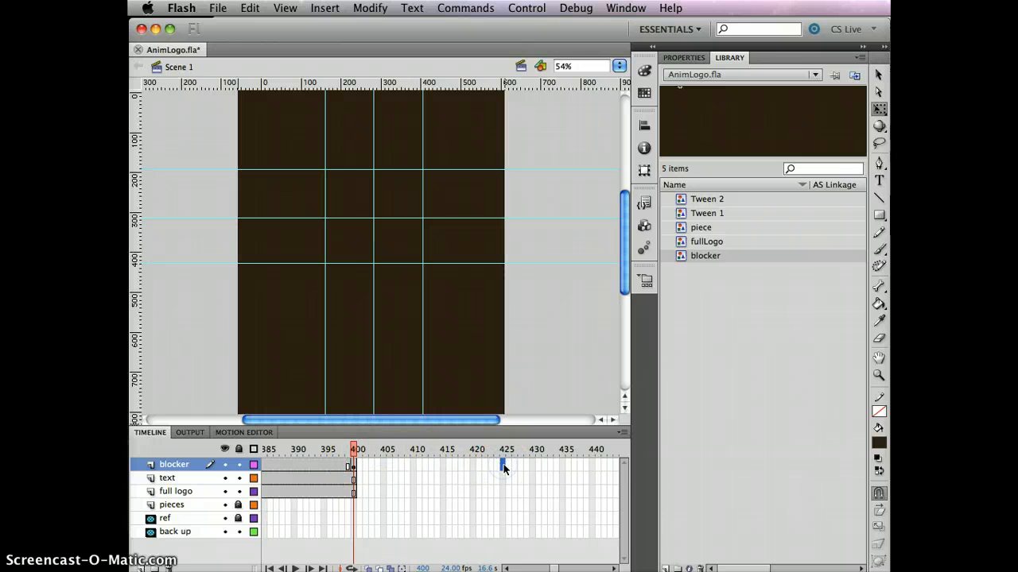
key(F6)
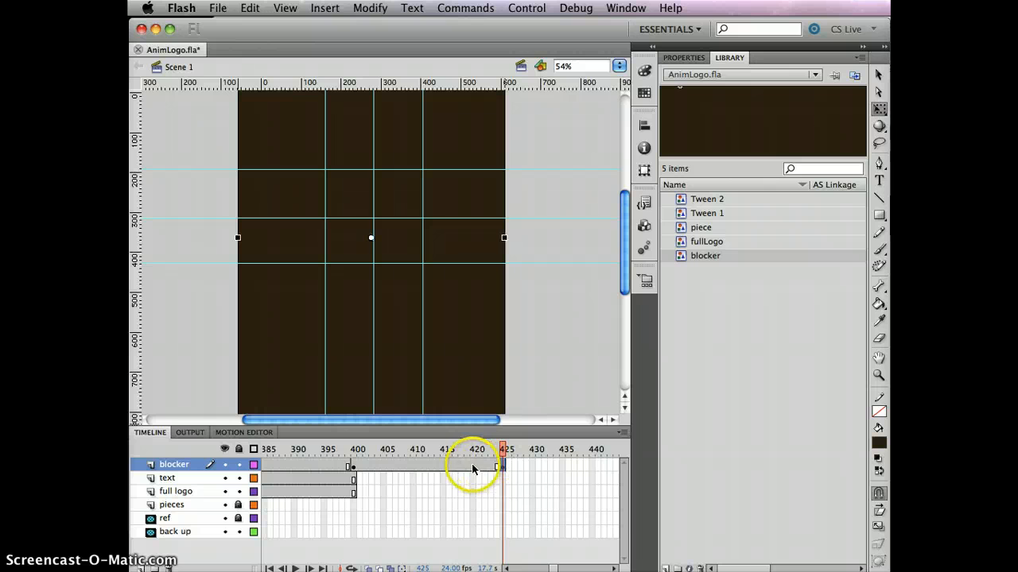
click(459, 467)
right_click(461, 467)
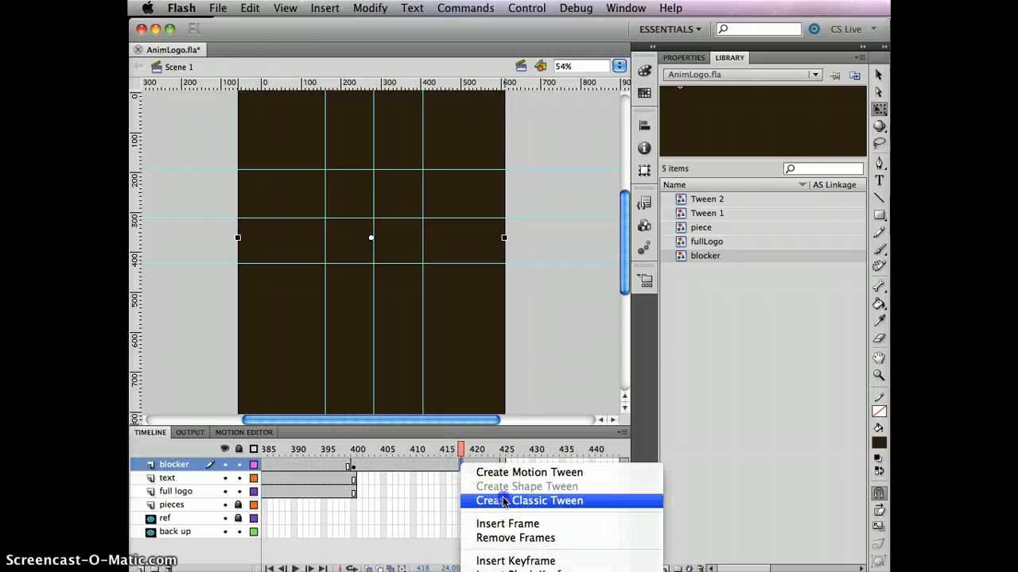
click(502, 497)
Set the blocker instance at frame 400 to an Alpha color effect of 0%
drag(454, 466, 354, 468)
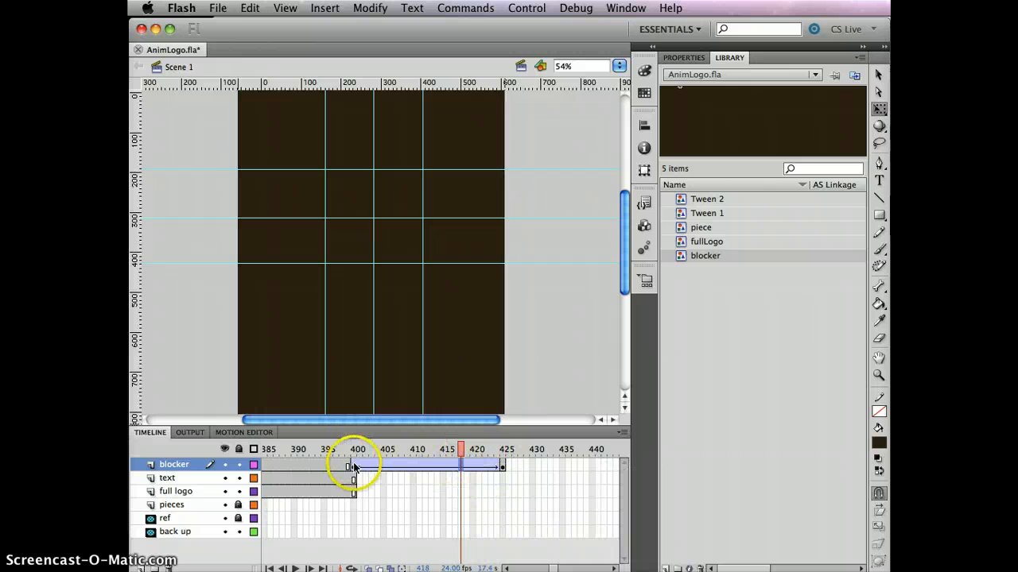
click(355, 465)
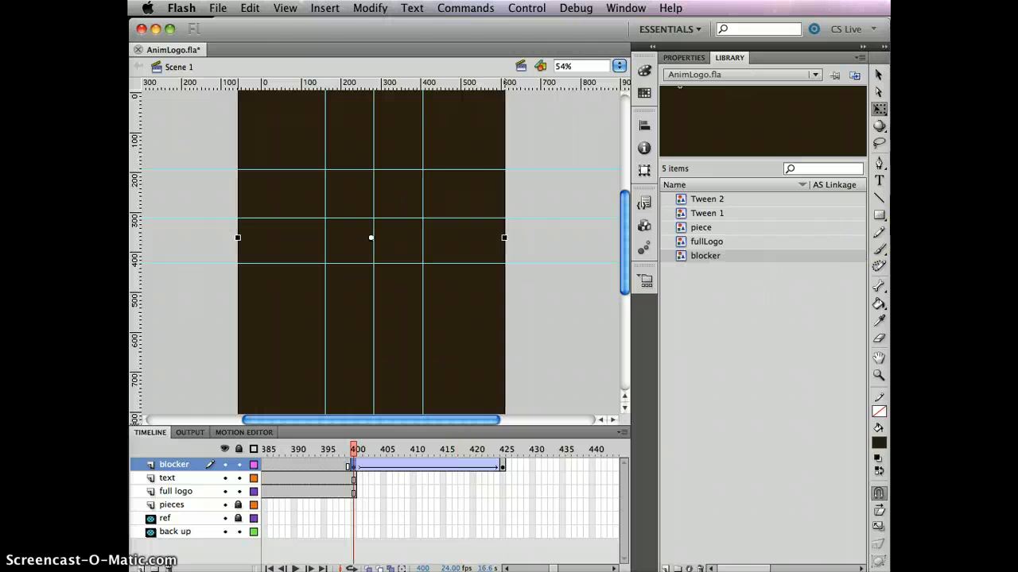
click(683, 58)
click(786, 216)
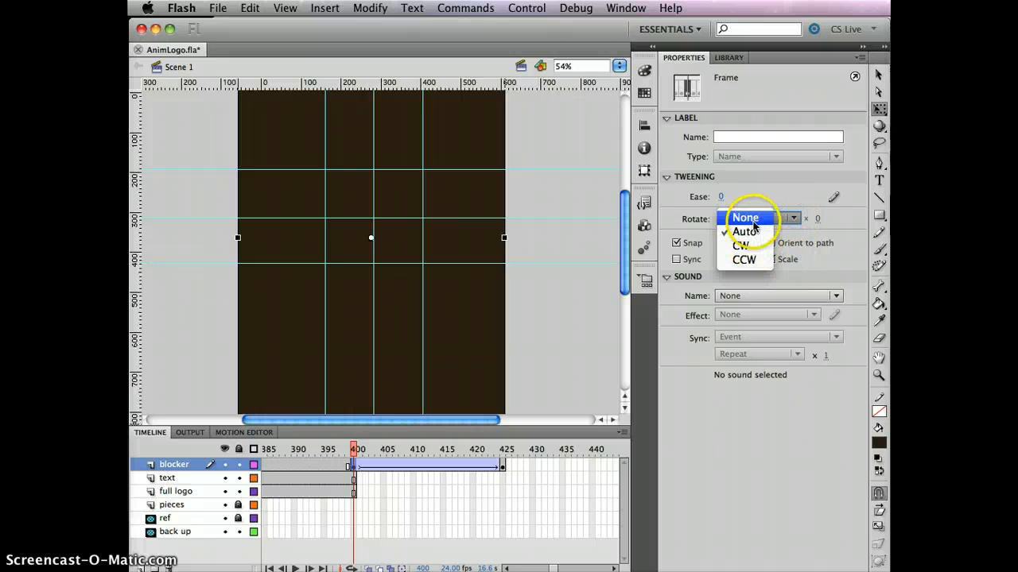
click(858, 251)
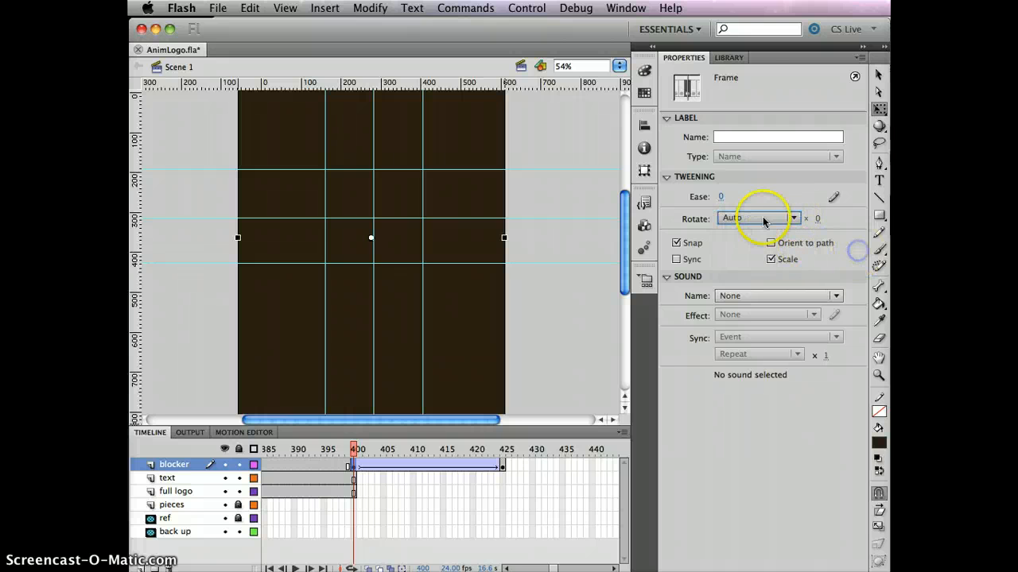
click(472, 320)
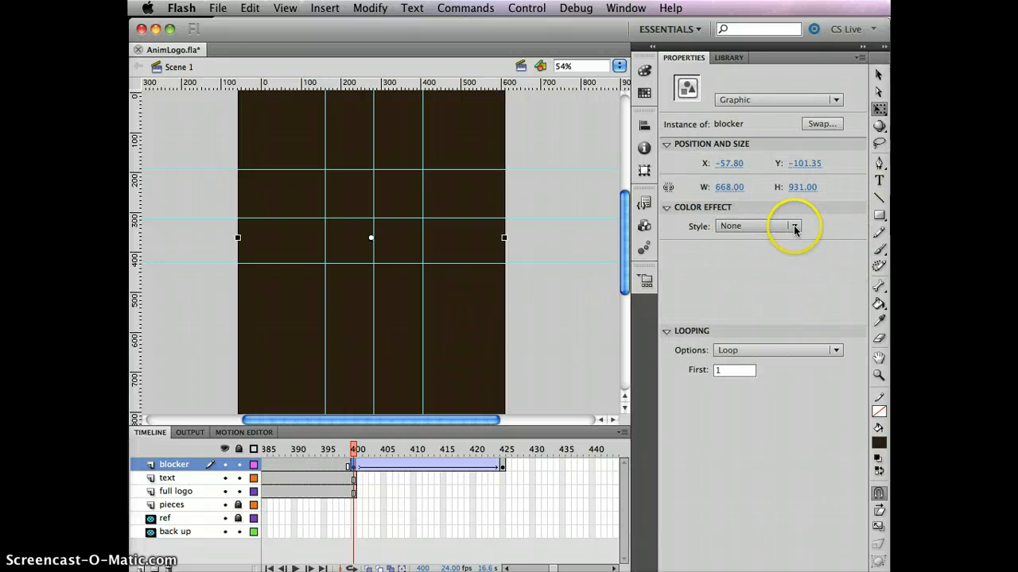
click(794, 229)
click(763, 285)
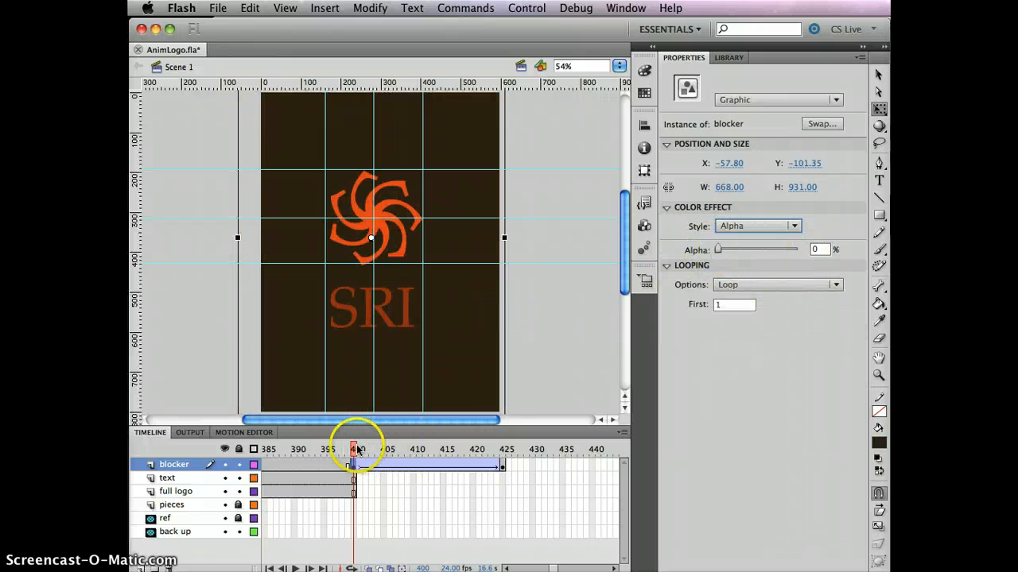
mouse_move(354, 449)
mouse_down()
mouse_move(323, 448)
mouse_move(343, 448)
mouse_up()
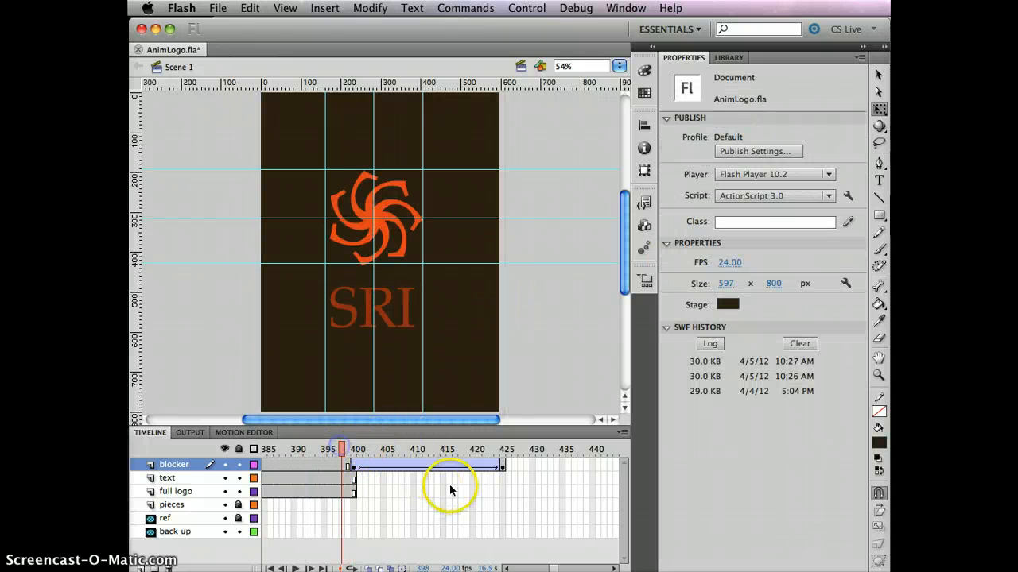
Extend the text and full logo layers to frame 425 and scrub the end of the fade
click(501, 477)
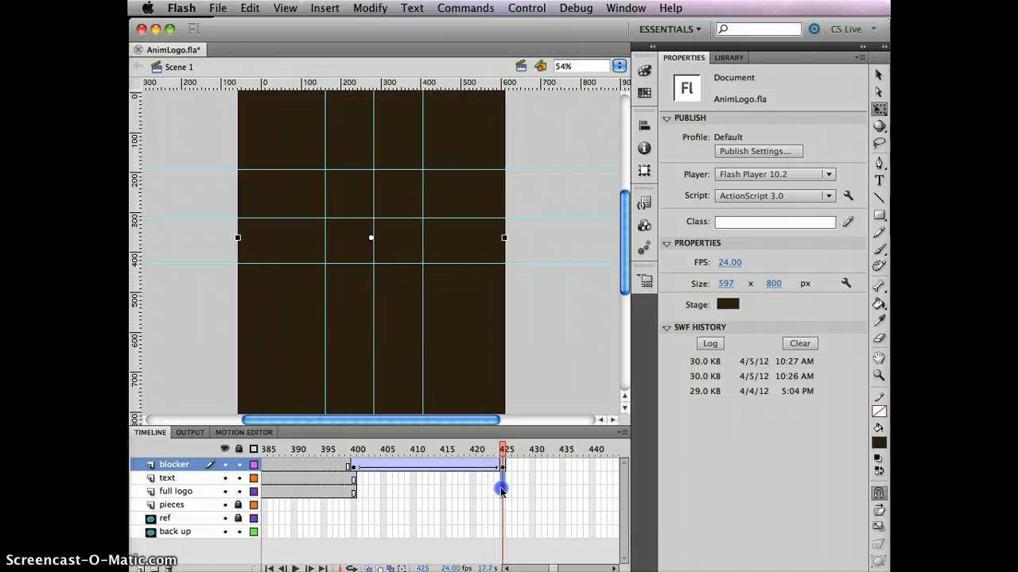
click(502, 491)
key(F5)
drag(501, 449, 499, 476)
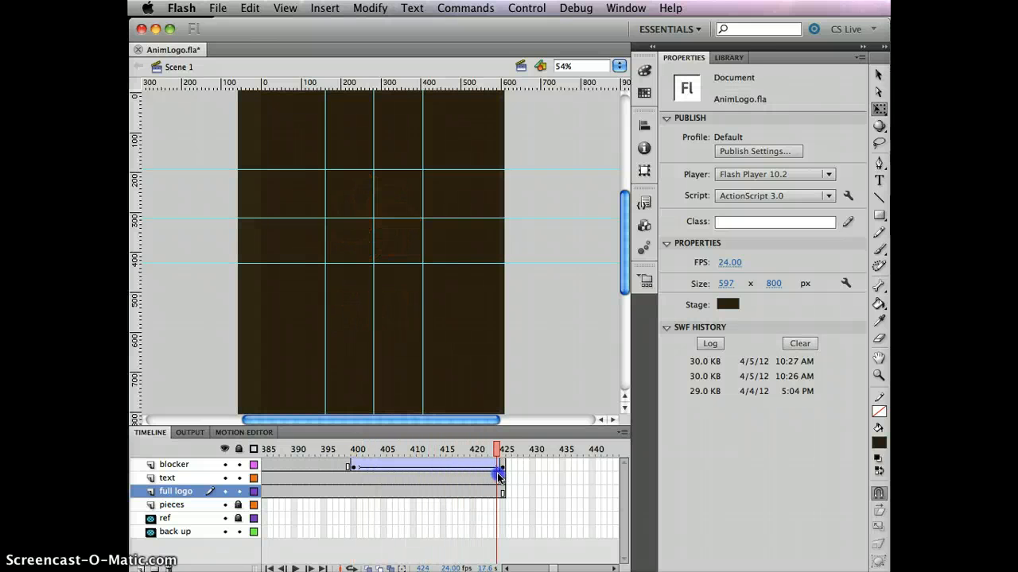
drag(545, 569, 555, 568)
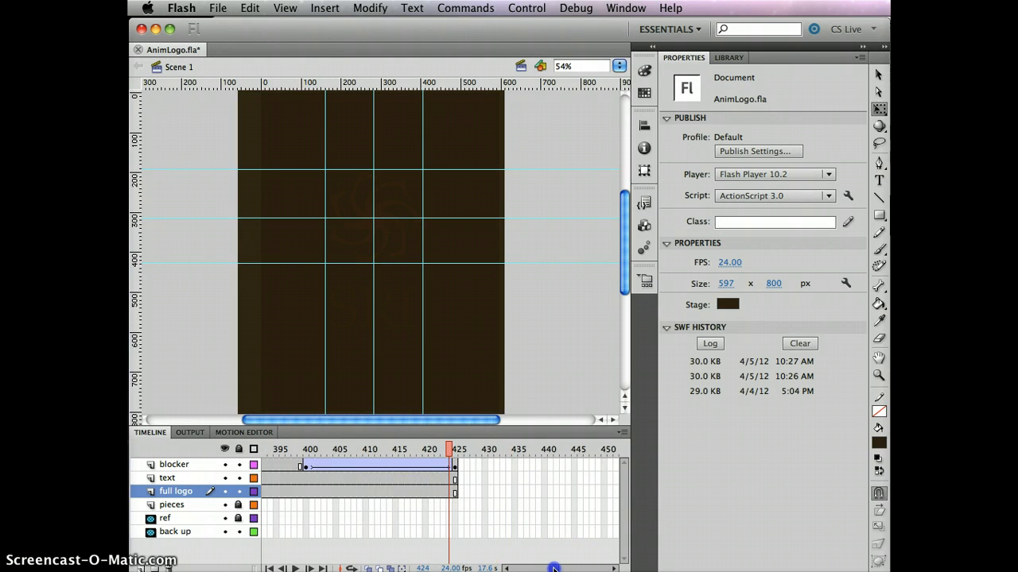
Add a keyframe at frame 451 of the blocker layer and create a classic tween from frame 425
click(306, 466)
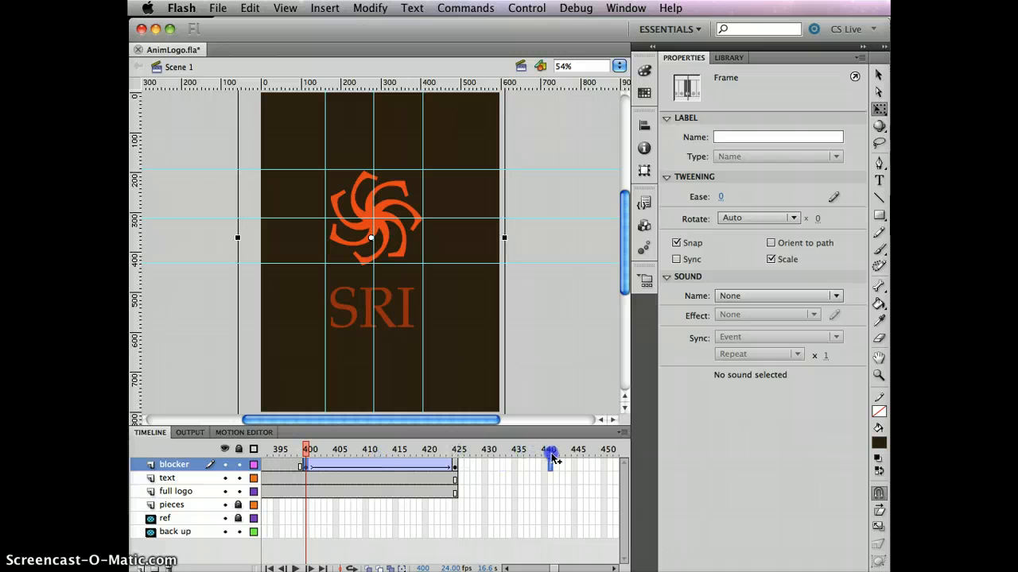
click(608, 467)
key(F7)
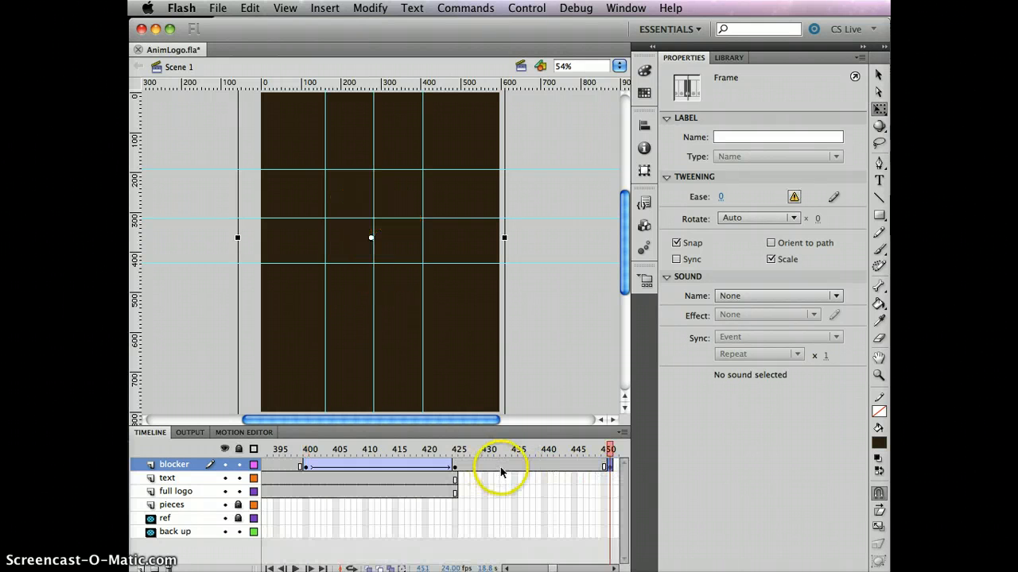
right_click(500, 467)
click(529, 504)
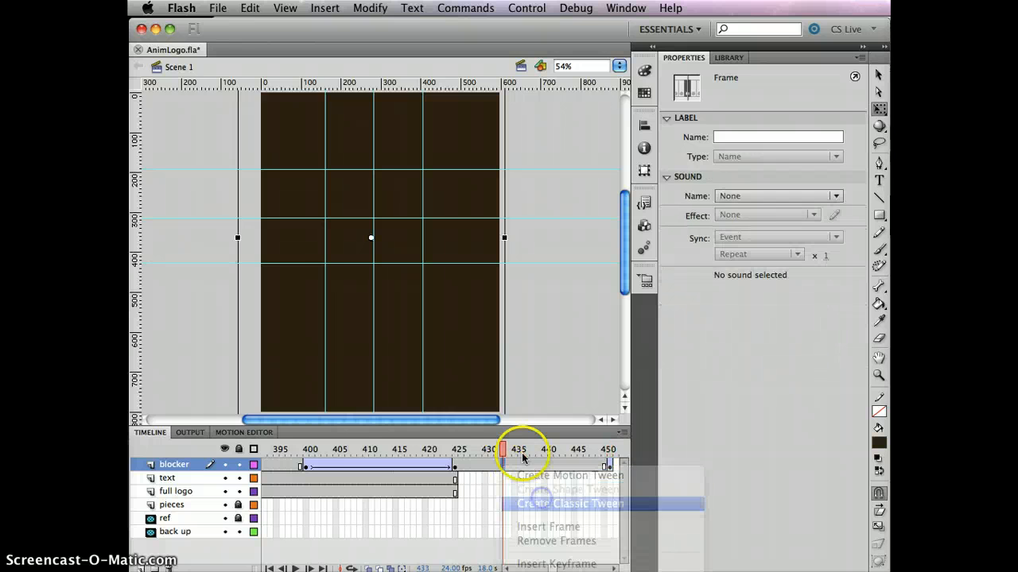
click(504, 450)
drag(504, 450, 377, 450)
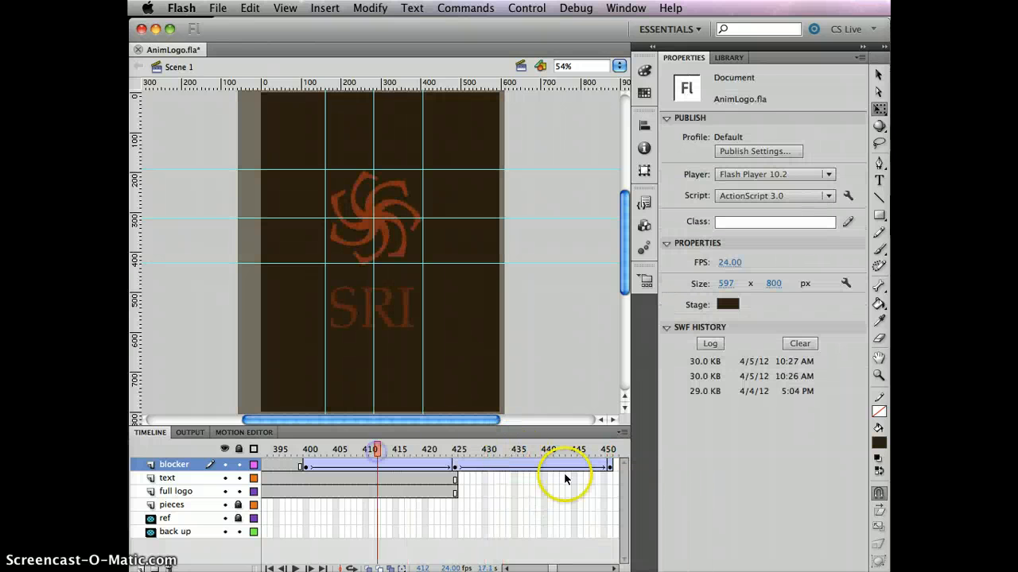
Extend the text and full logo layers to frame 451
click(608, 483)
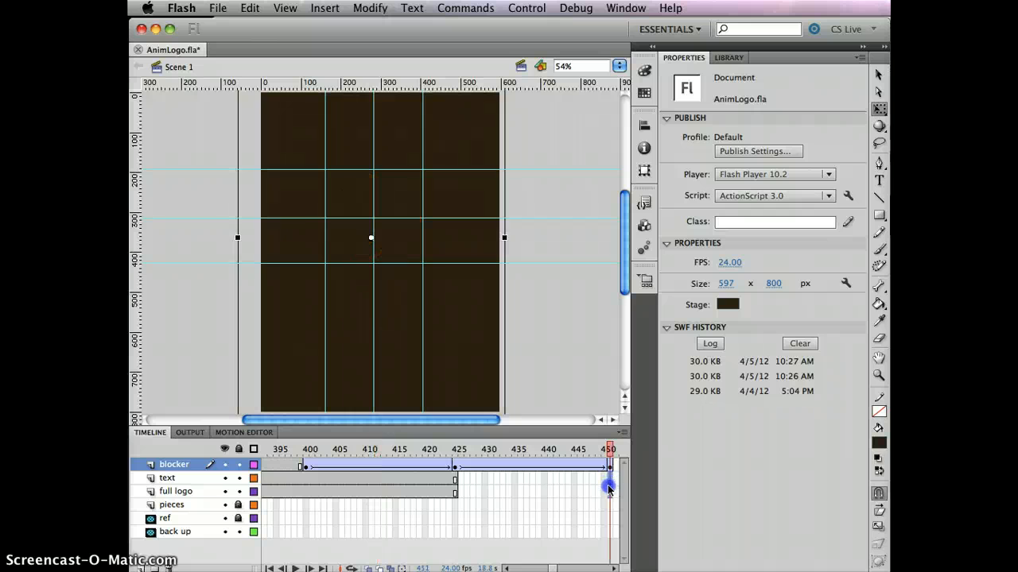
click(609, 490)
drag(608, 447, 609, 474)
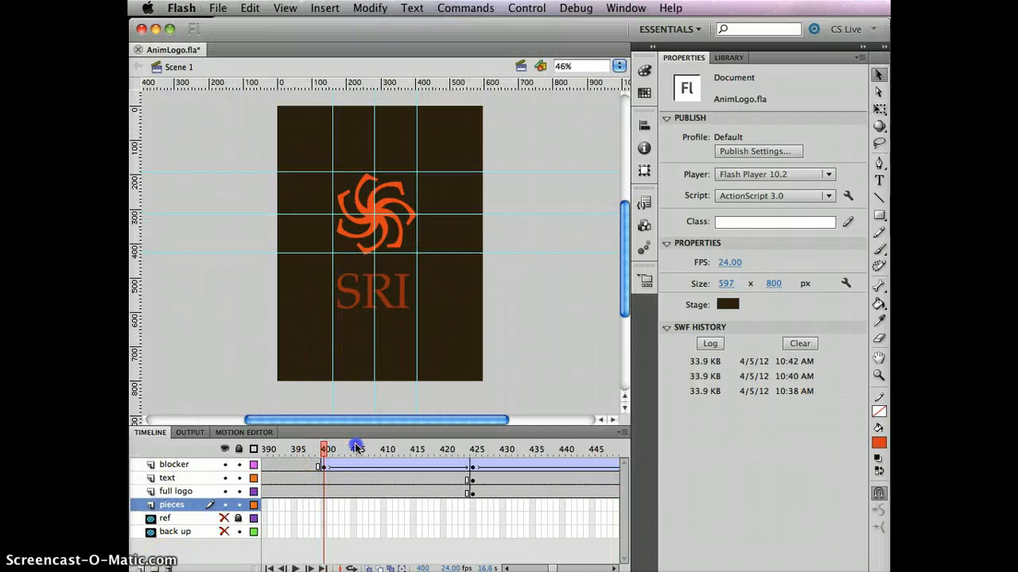
Scrub to frame 425 and toggle the visibility of the blocker and full logo layers to examine the splash page's logo and text placement
drag(329, 452, 469, 453)
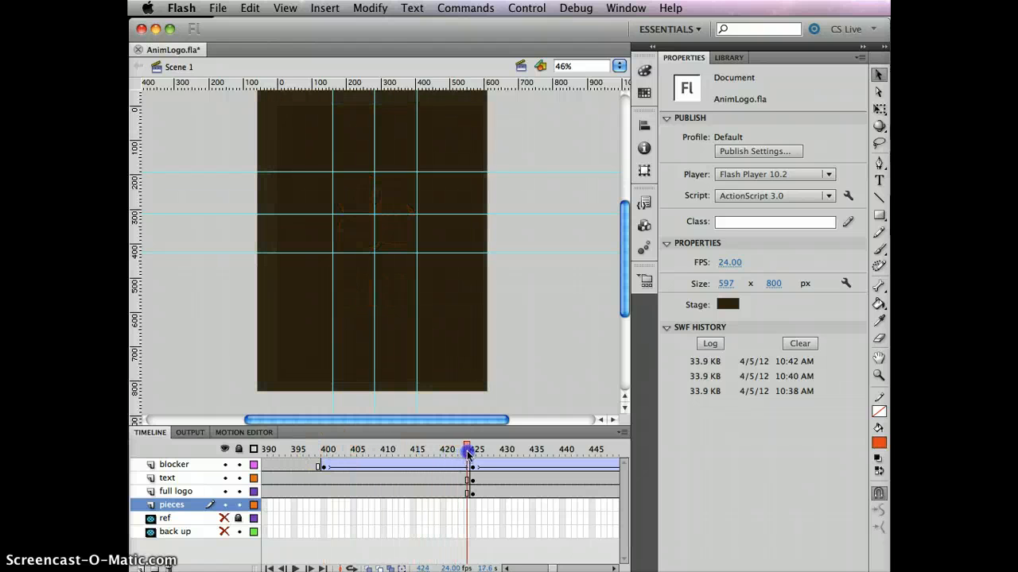
click(472, 480)
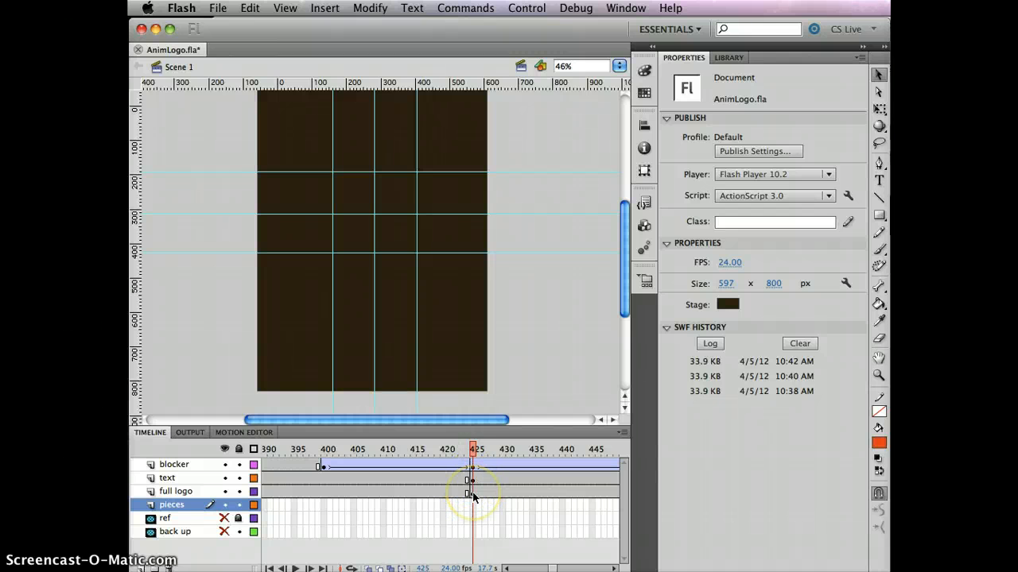
click(225, 466)
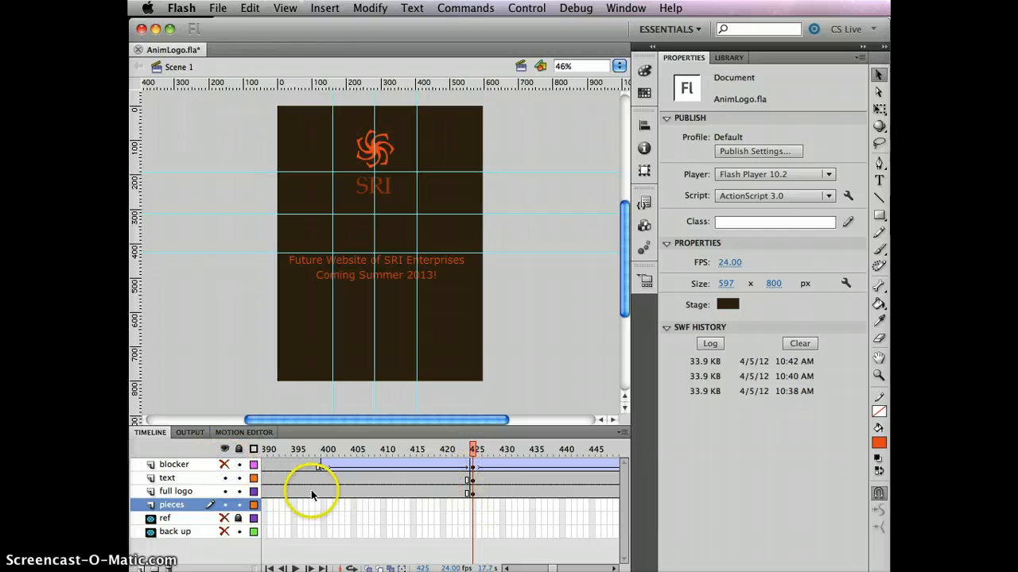
click(226, 491)
click(226, 491)
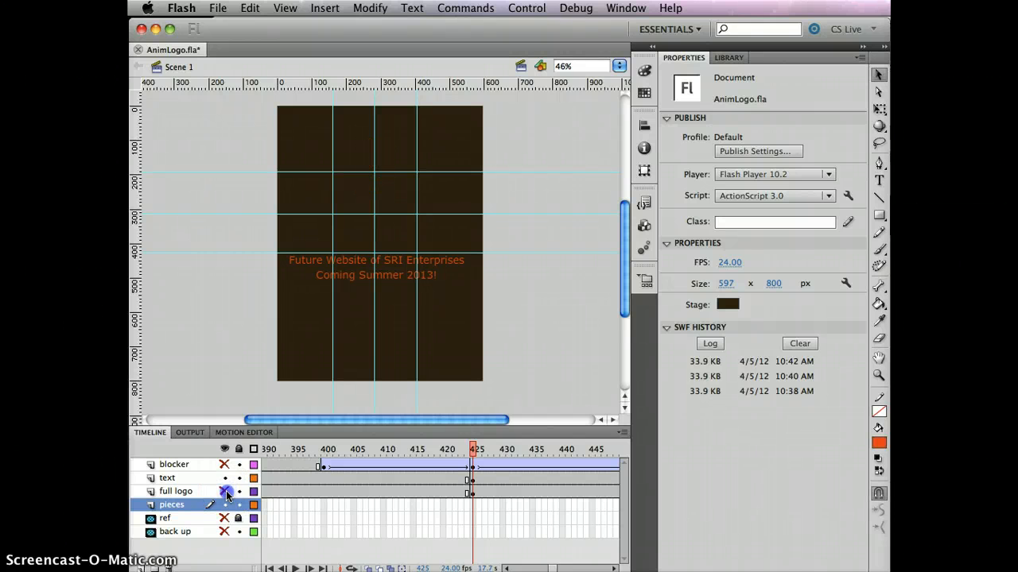
click(226, 490)
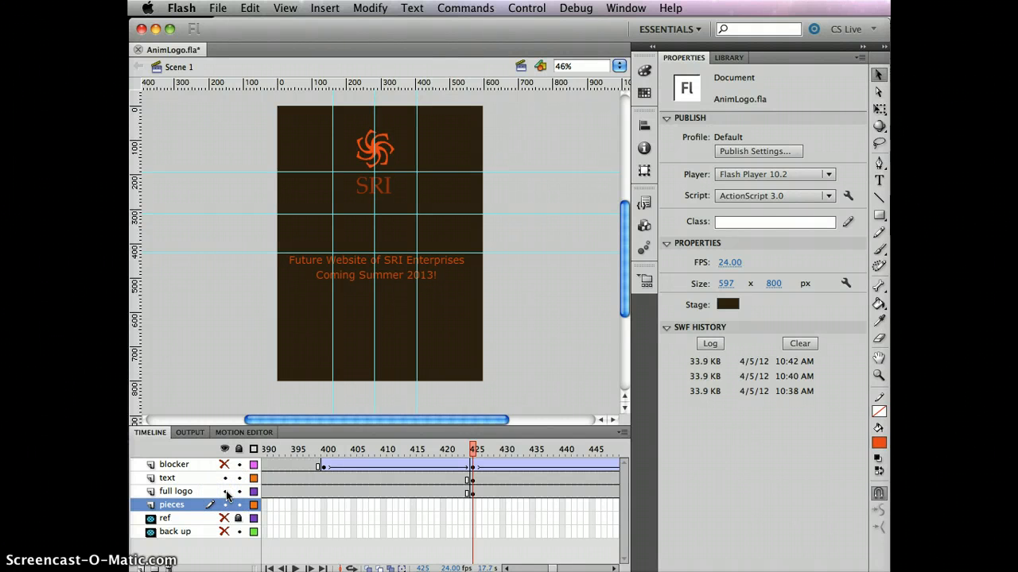
click(422, 485)
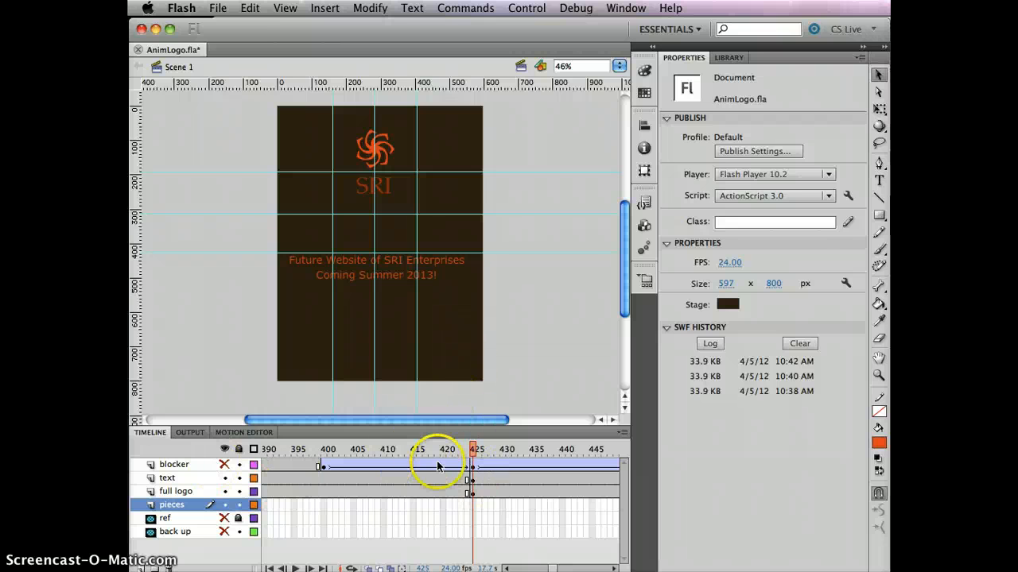
click(473, 479)
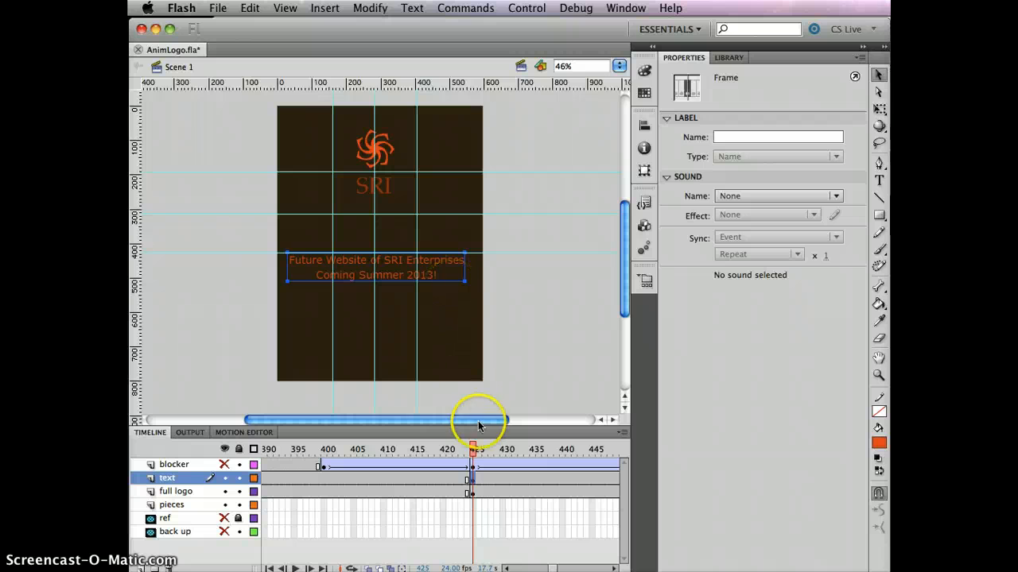
drag(475, 449, 424, 448)
click(224, 464)
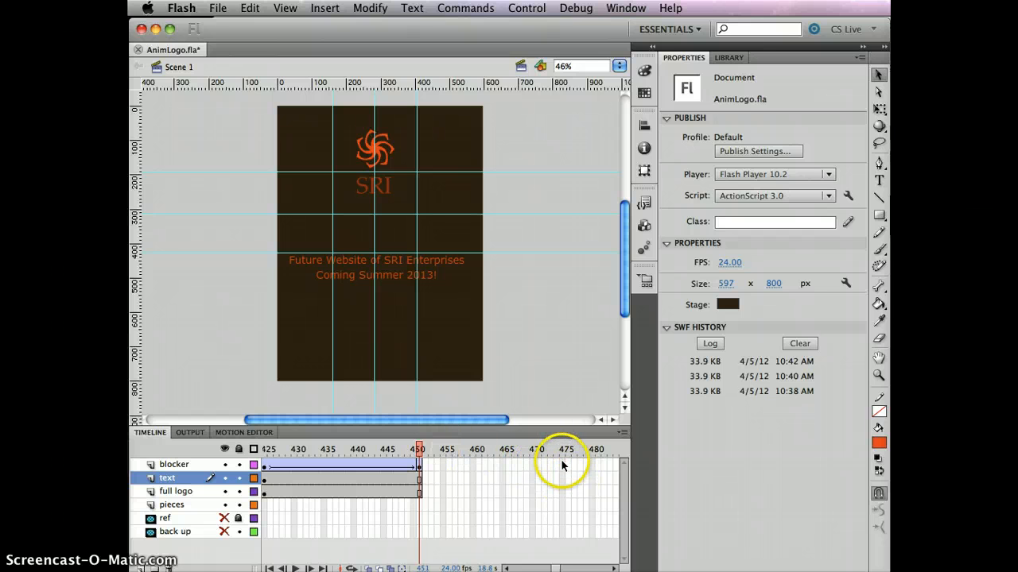
Extend the blocker, text and full logo layers to frame 475 and scrub through the added frames
drag(563, 466, 563, 489)
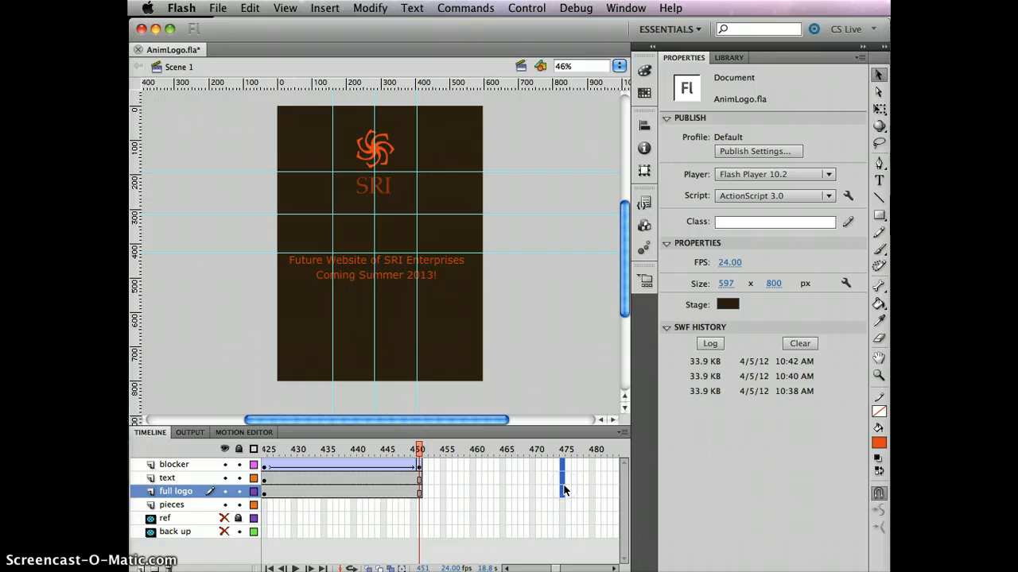
key(F5)
click(561, 450)
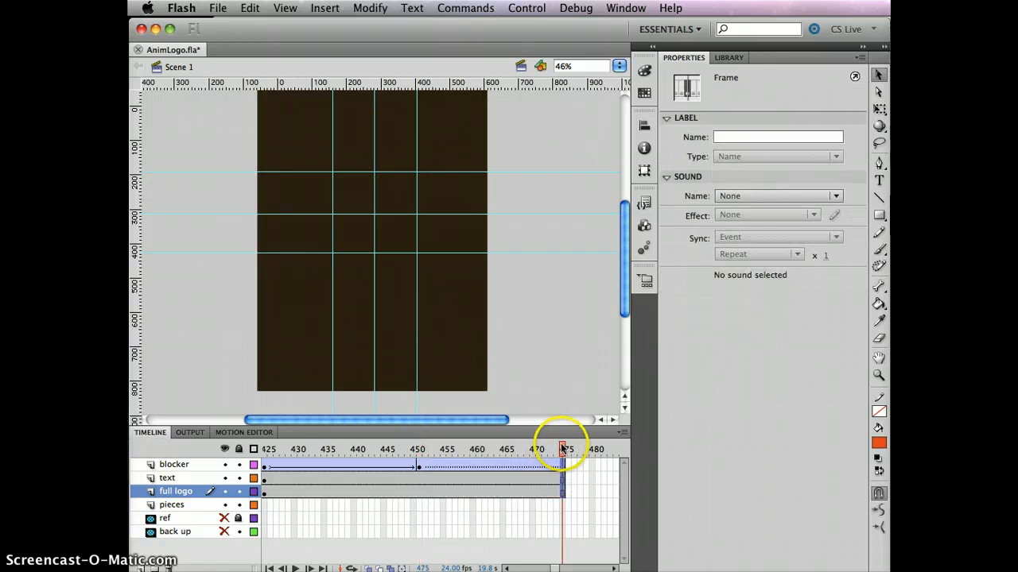
drag(533, 450, 419, 450)
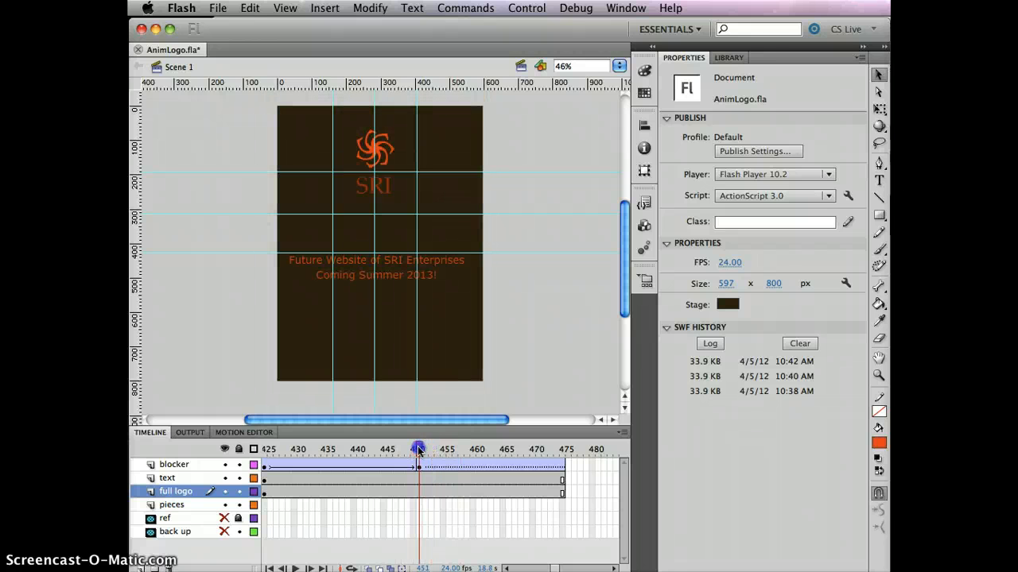
click(422, 468)
click(425, 466)
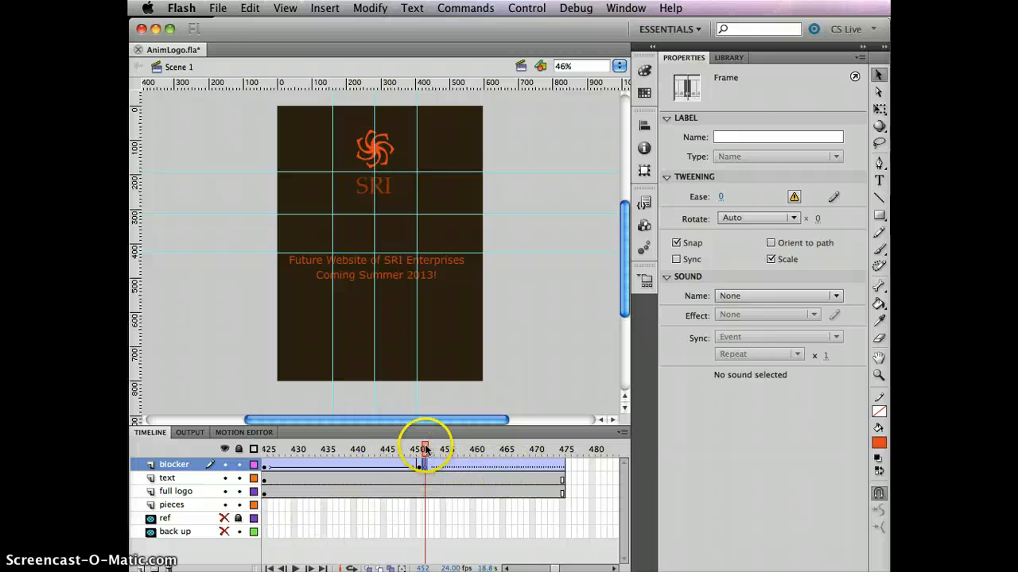
drag(425, 450, 563, 451)
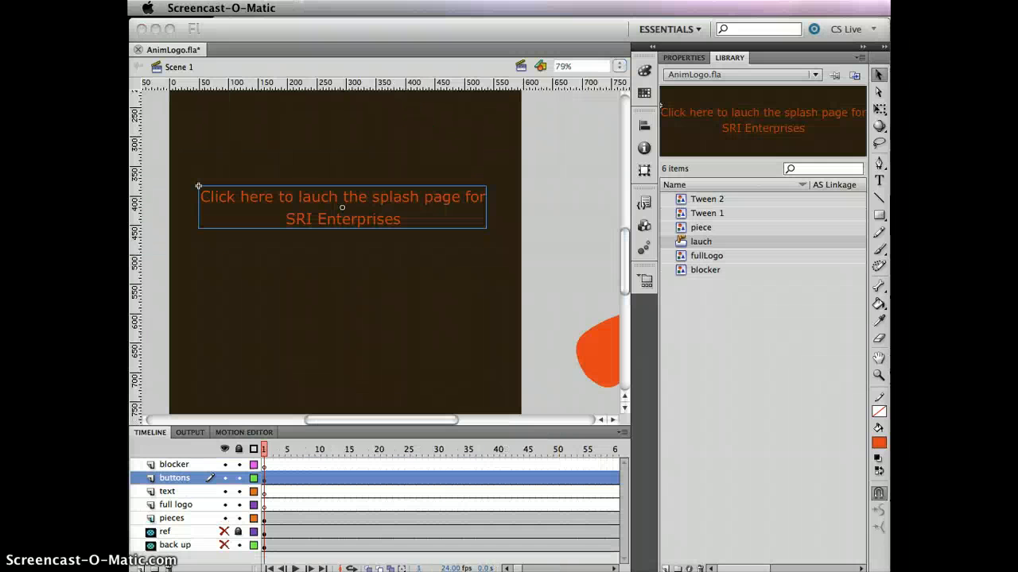
Examine the splash page launch text on the buttons layer at frame 1
click(394, 191)
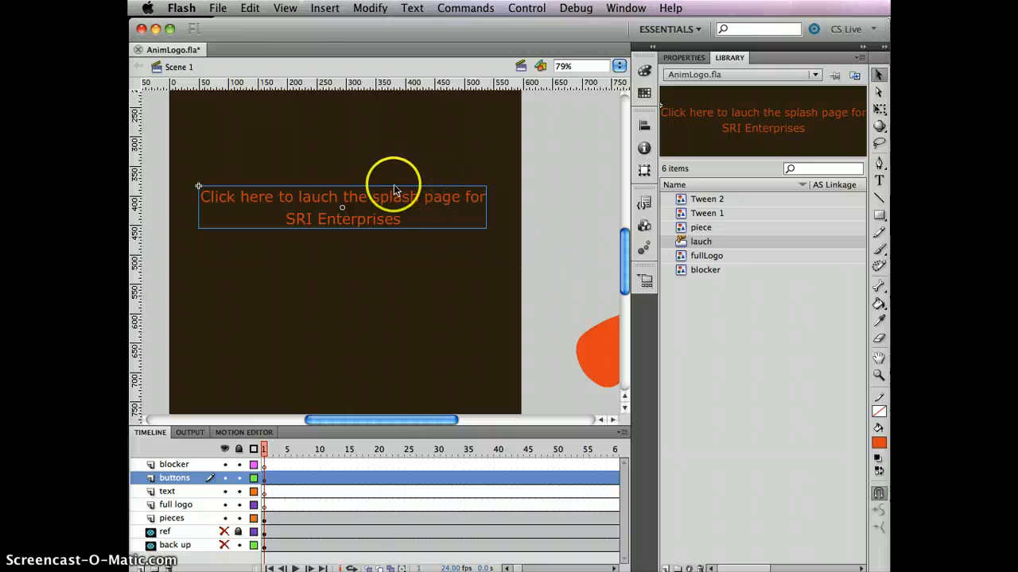
click(564, 194)
drag(337, 449, 264, 449)
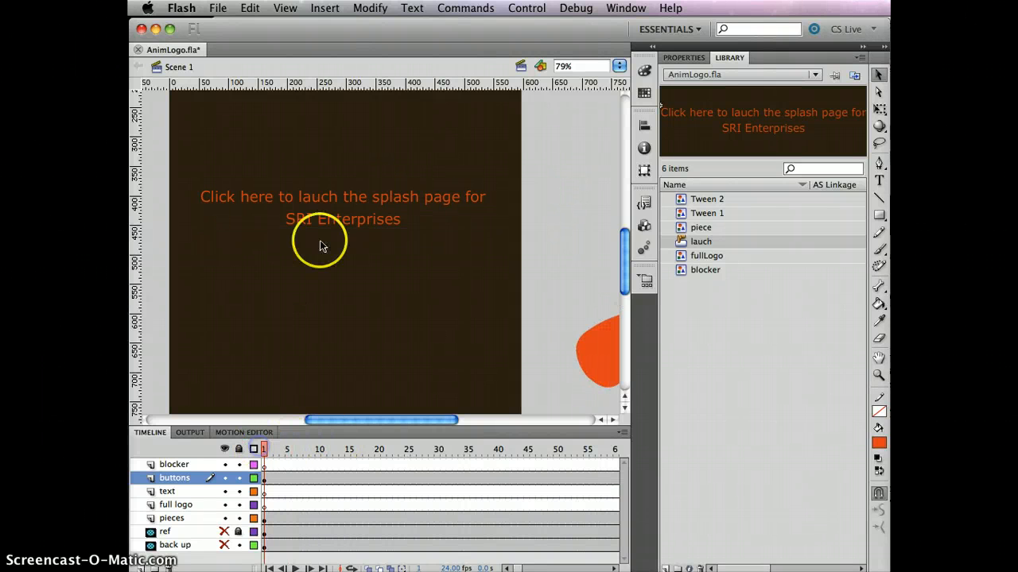
click(352, 222)
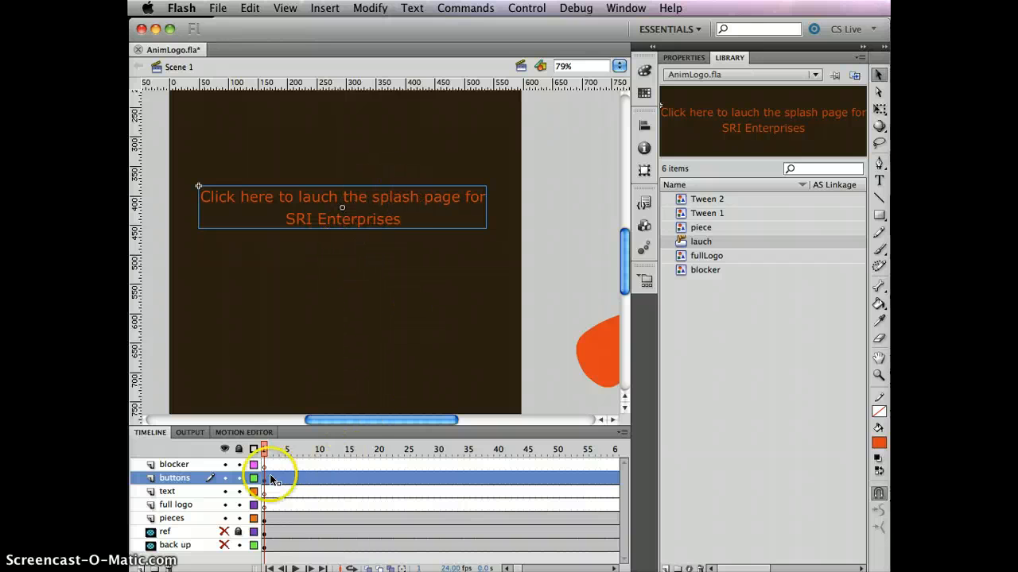
drag(265, 451, 131, 452)
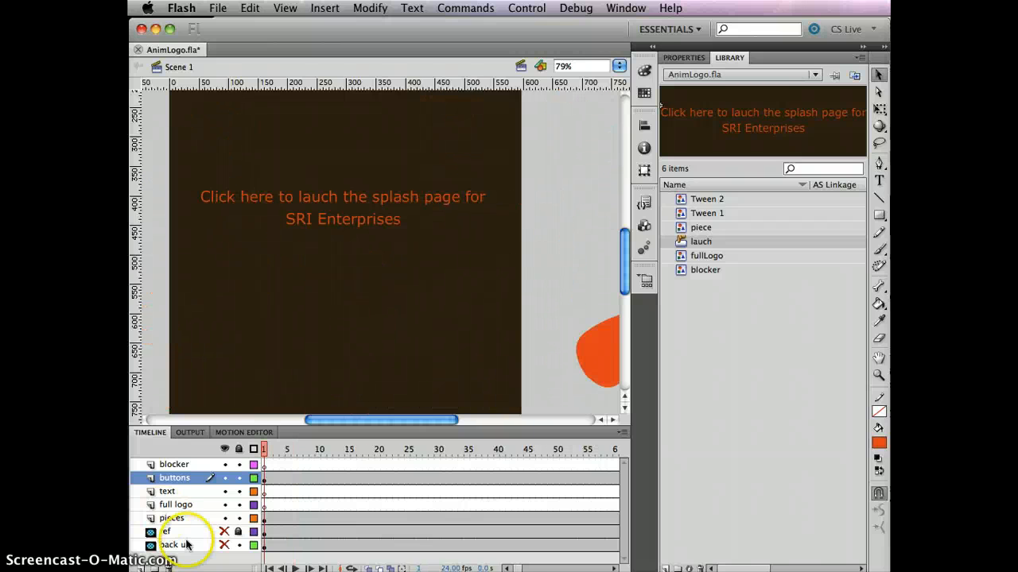
Temporarily show and unlock the ref layer to view the reference logo, and lock and hide it again
click(225, 531)
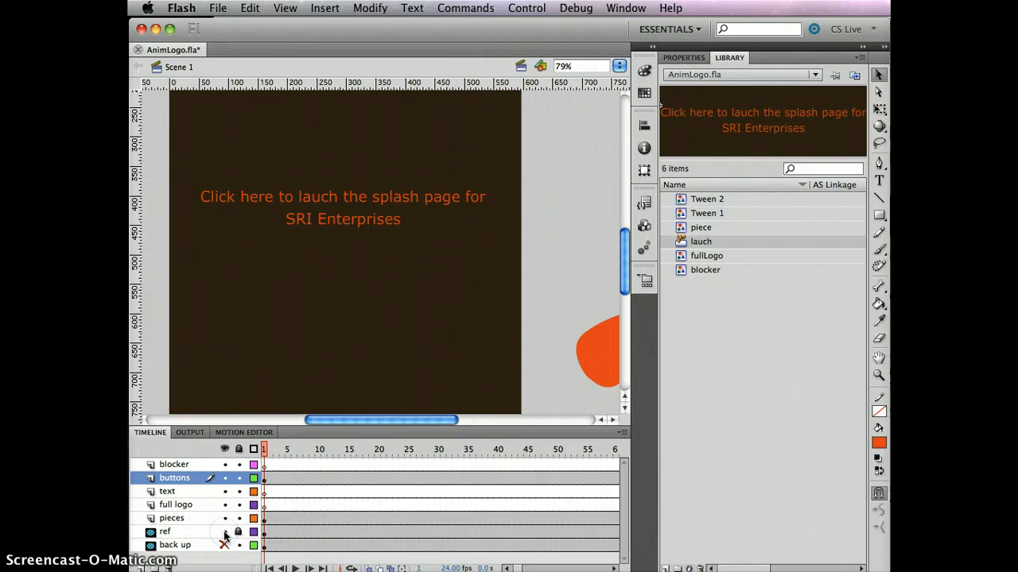
click(239, 532)
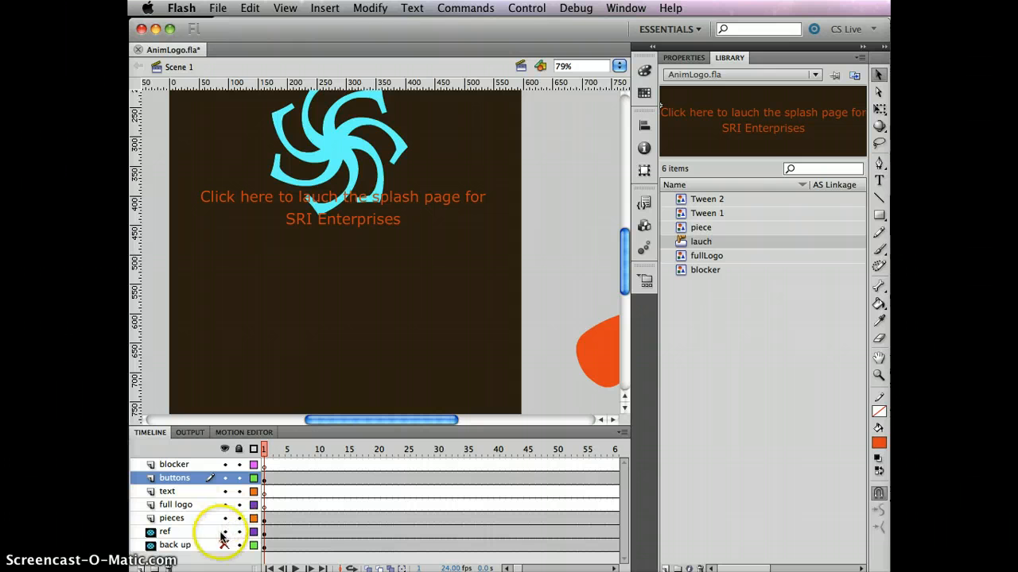
click(239, 531)
click(224, 531)
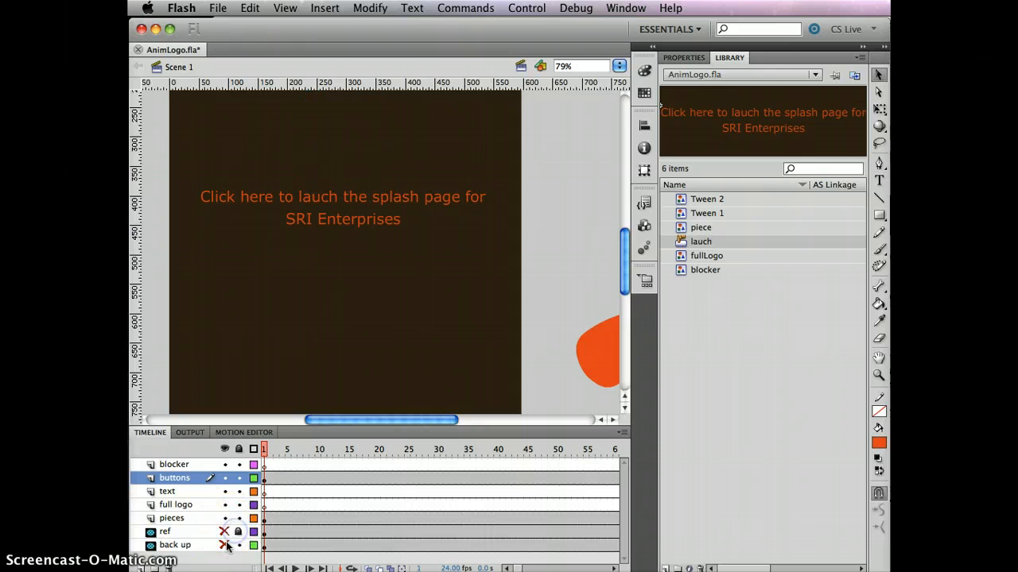
Temporarily show the back up layer, select the letter I of SRI to review the copy and paste commands, and hide the layer again
click(225, 545)
click(385, 283)
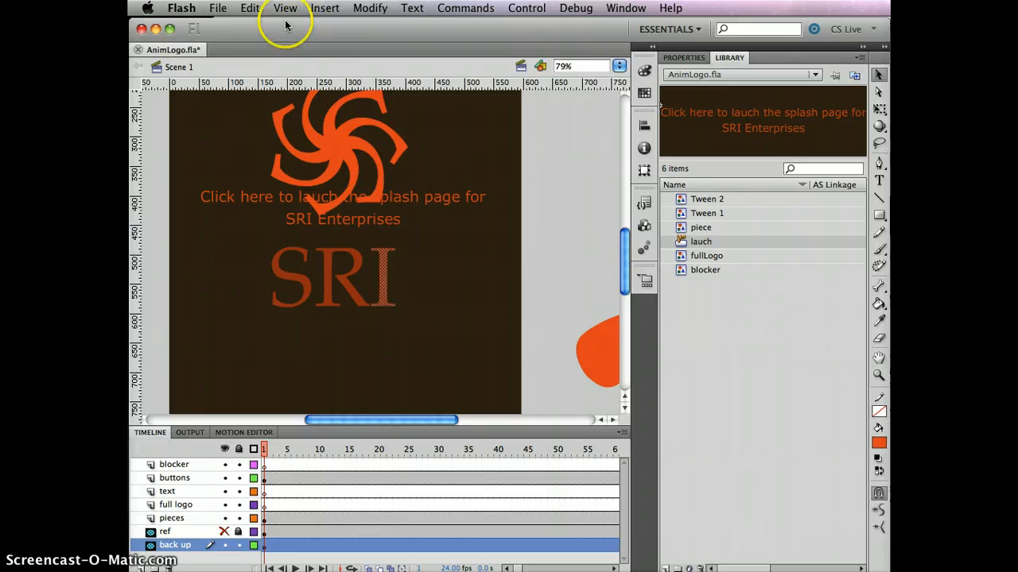
click(249, 10)
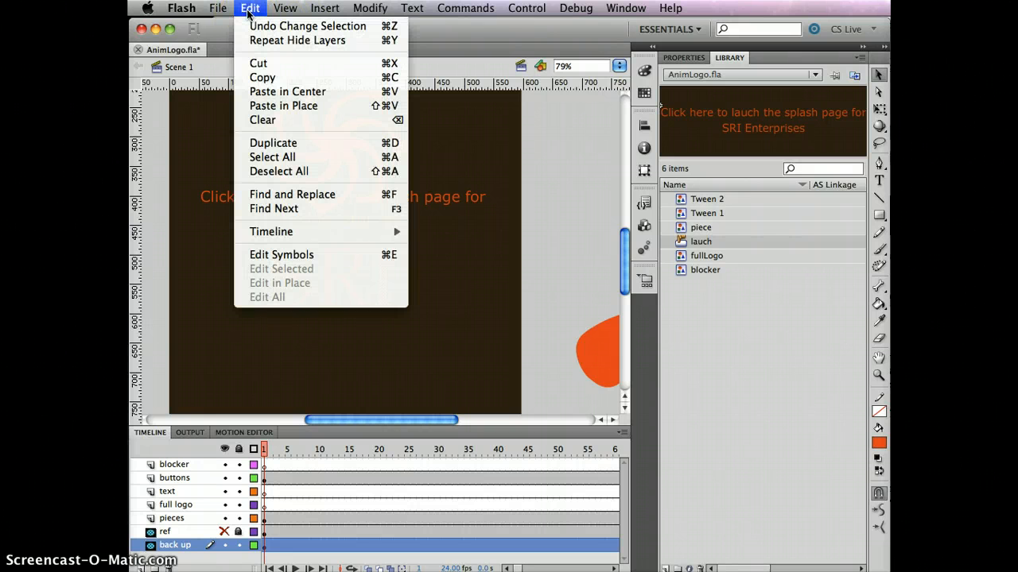
click(287, 91)
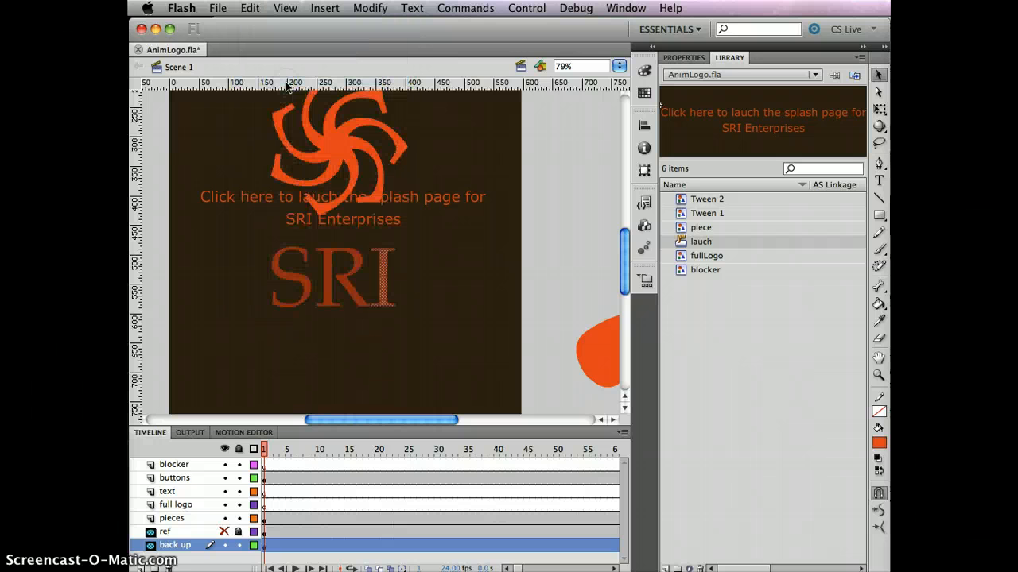
click(570, 275)
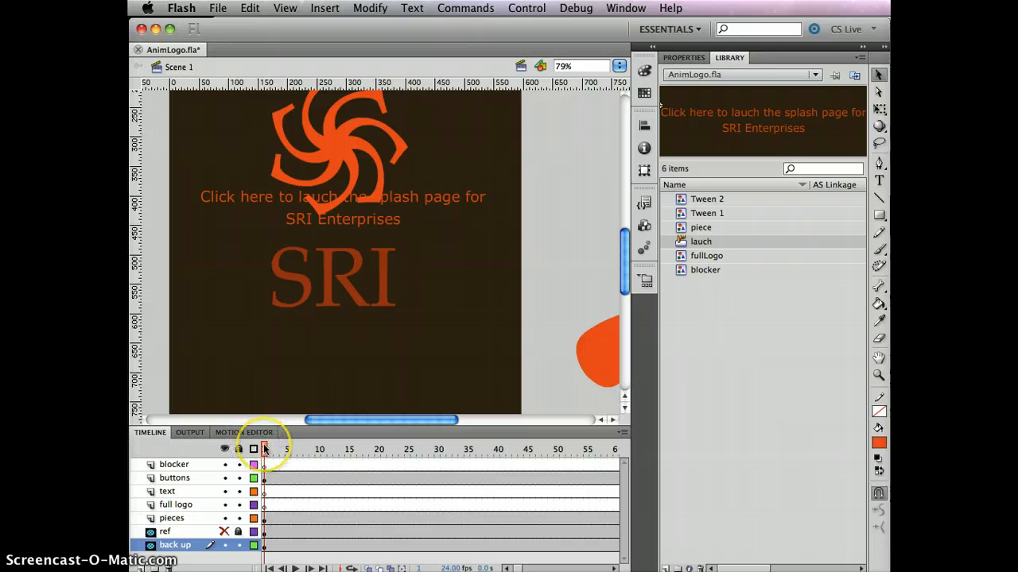
click(224, 545)
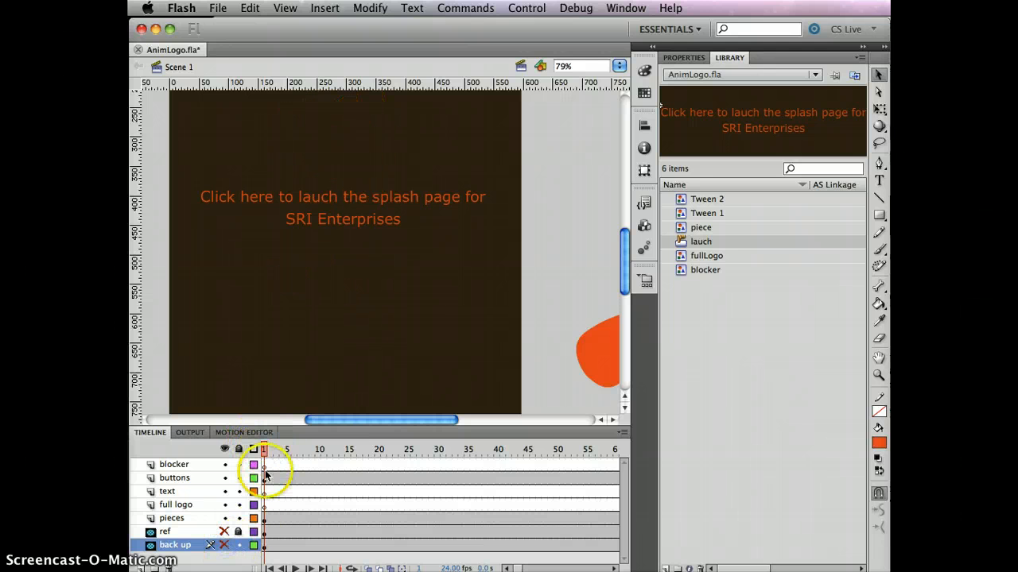
Open the lauch button symbol for editing and add keyframes for its Over and Down states
click(337, 225)
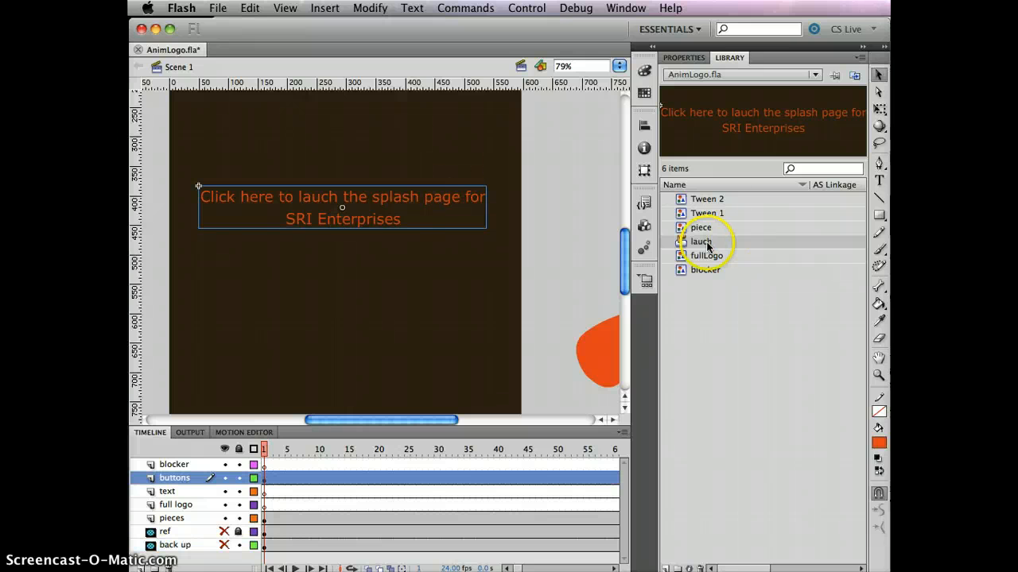
double_click(774, 128)
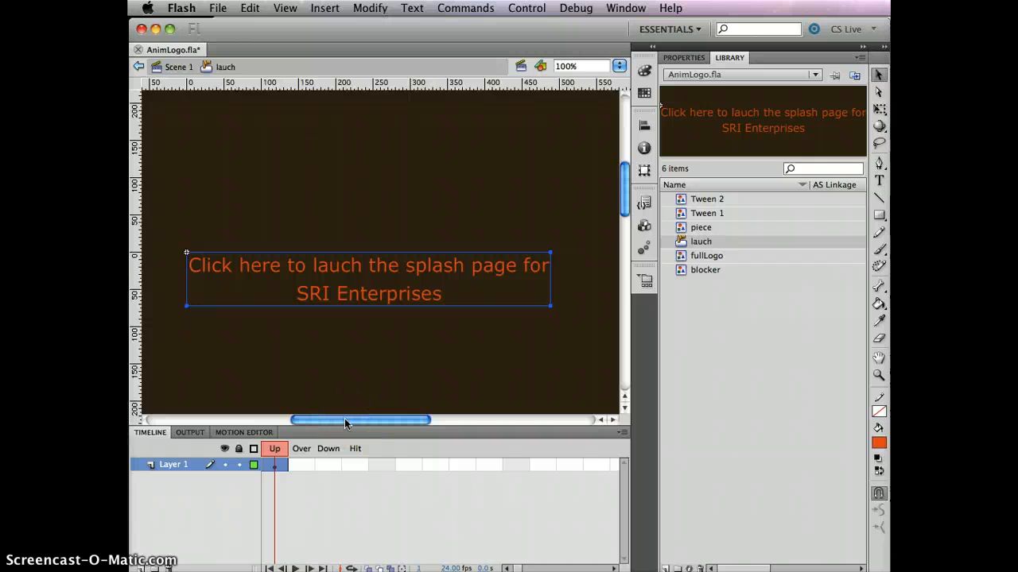
key(F6)
key(F6)
click(426, 307)
click(280, 439)
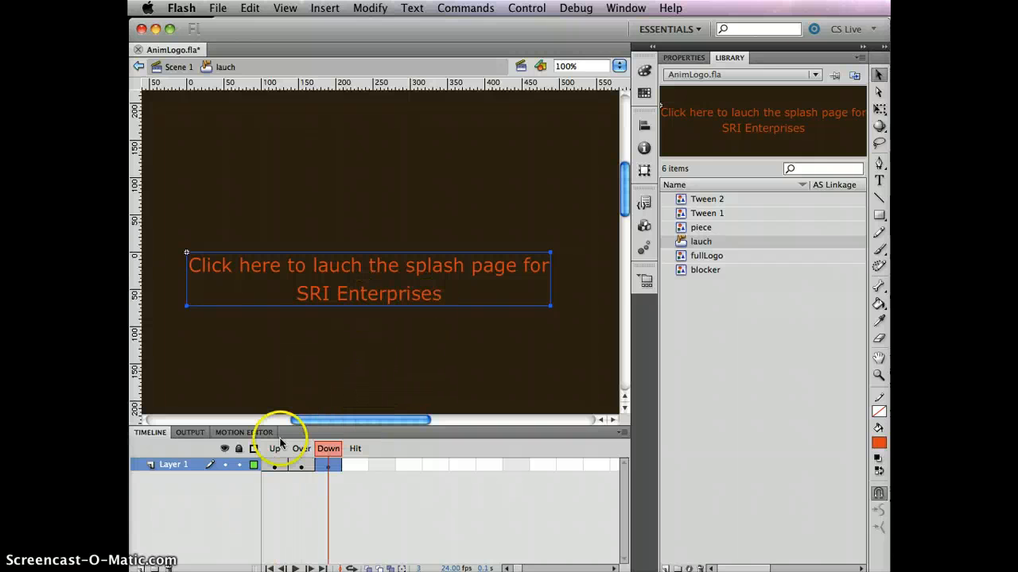
Paste the copied letter I into the launch button's Over state and place it above the text
click(300, 466)
click(434, 307)
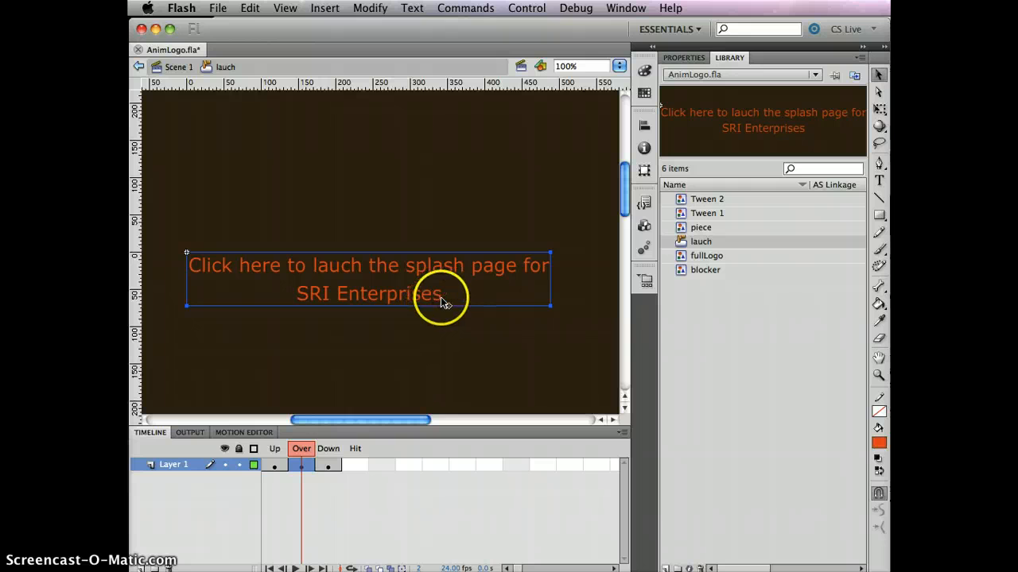
click(392, 200)
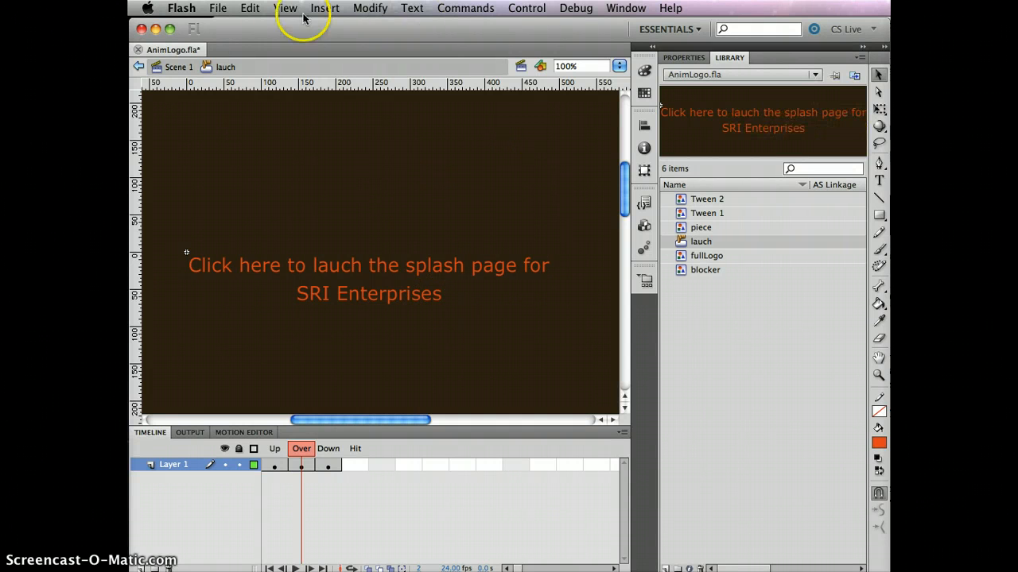
click(255, 10)
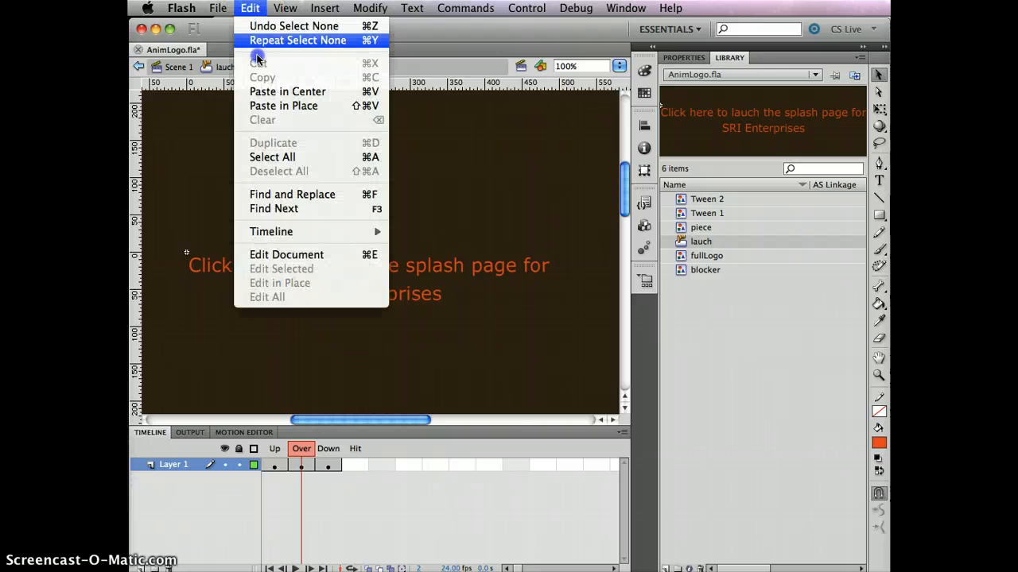
click(270, 97)
drag(397, 182, 344, 145)
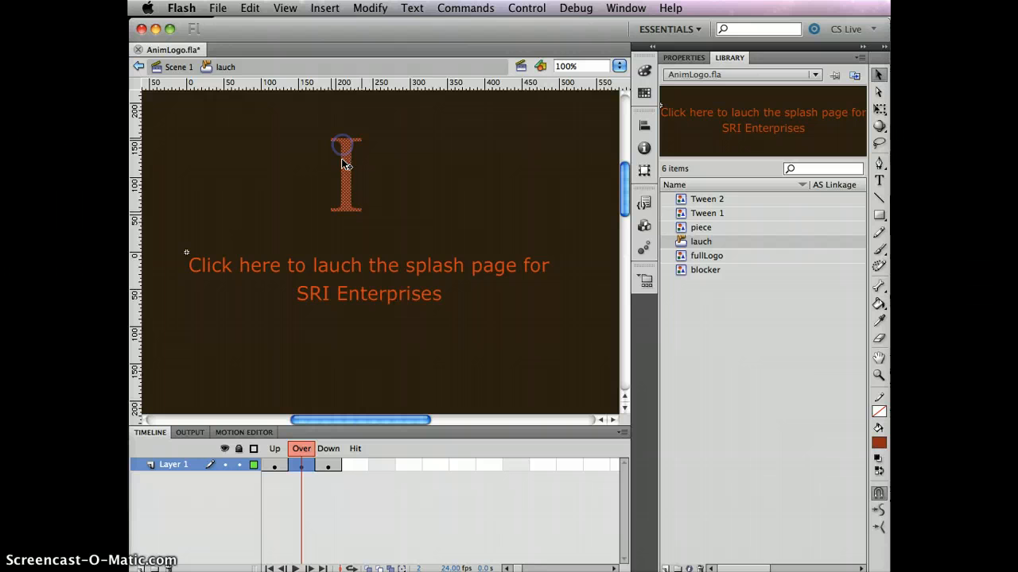
Recolor the launch text in the Over state with the dark red sampled from the letter I, and delete the letter
double_click(307, 271)
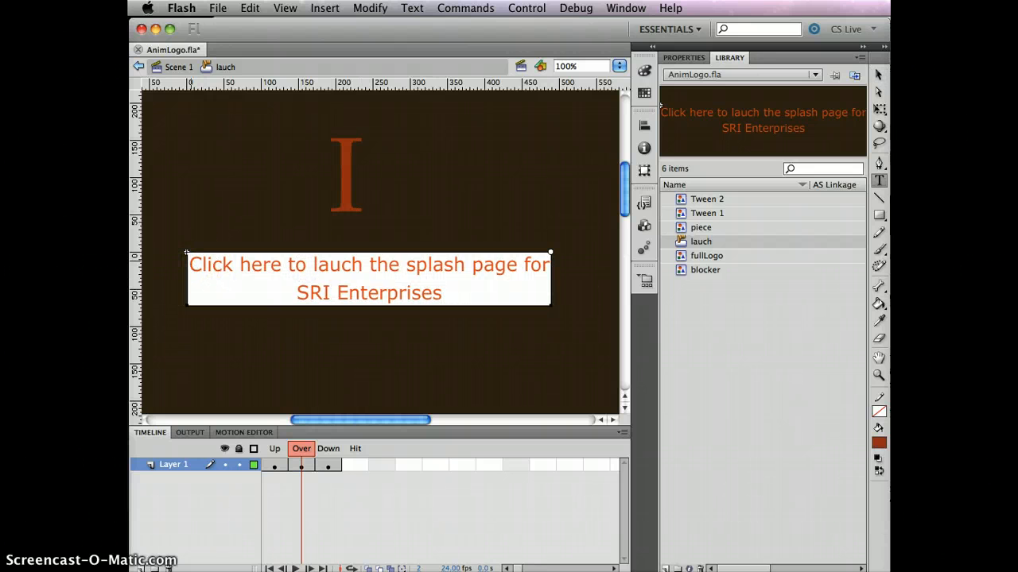
drag(192, 262, 509, 295)
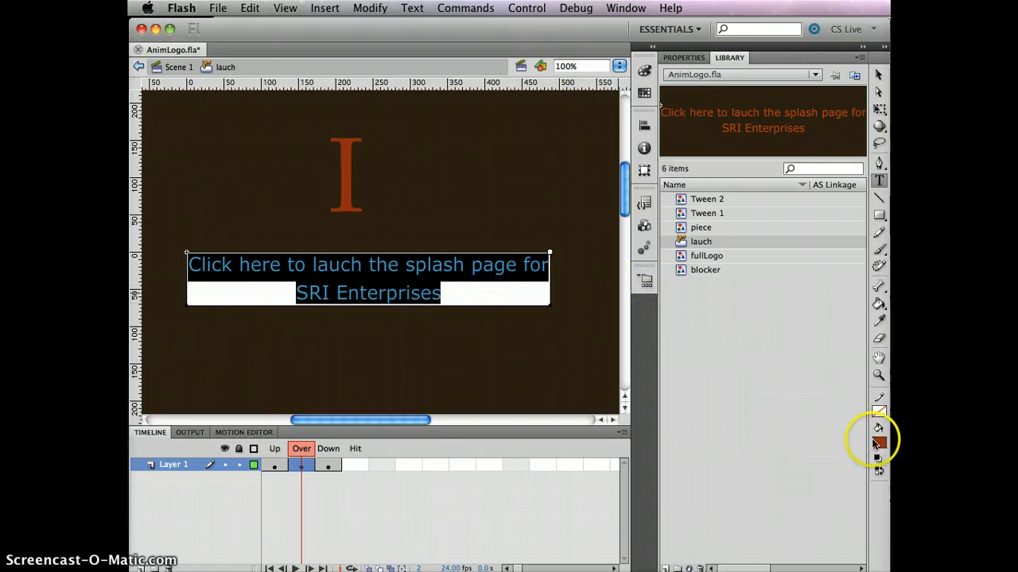
click(877, 443)
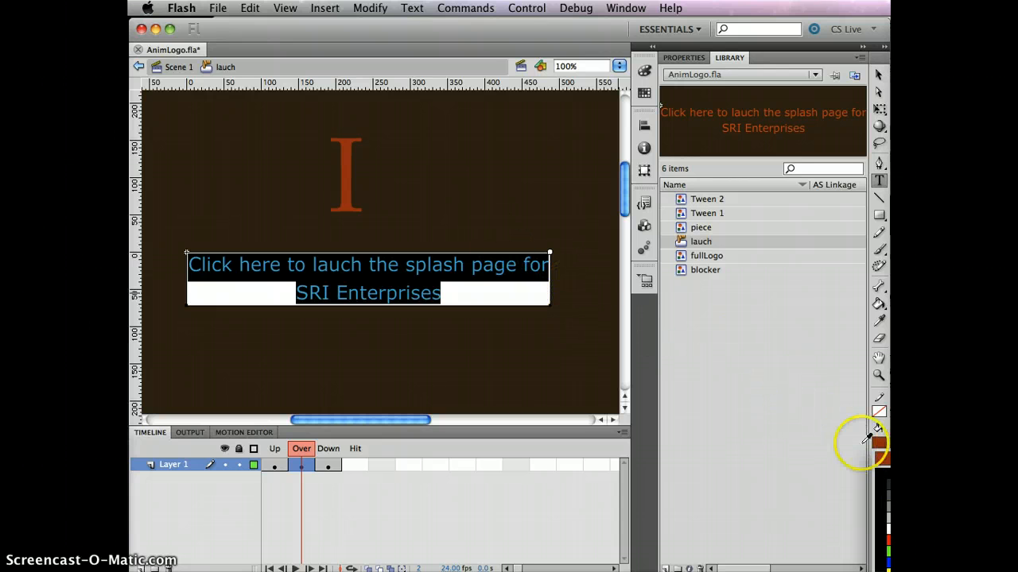
click(355, 166)
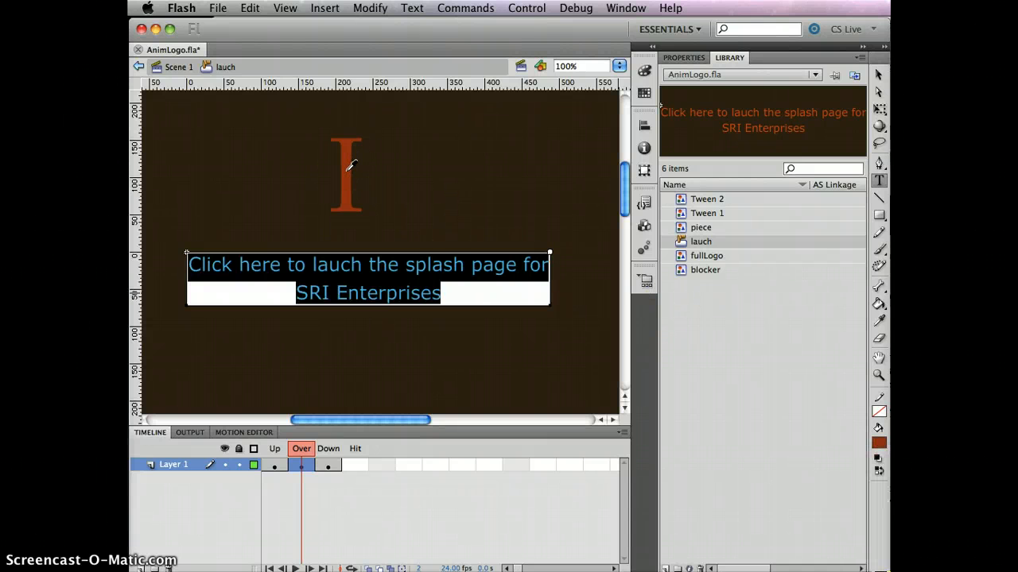
click(434, 271)
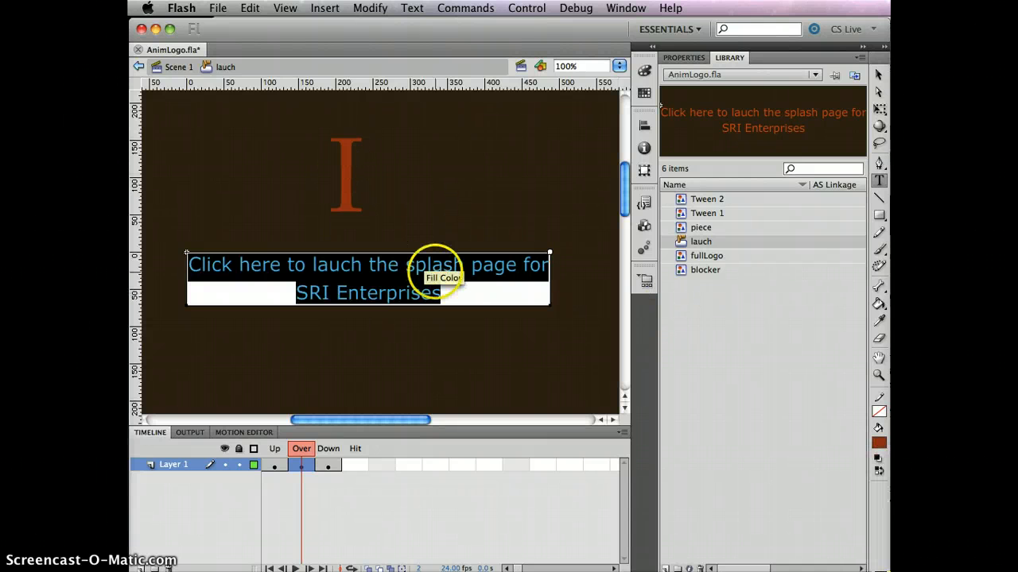
click(878, 74)
click(436, 214)
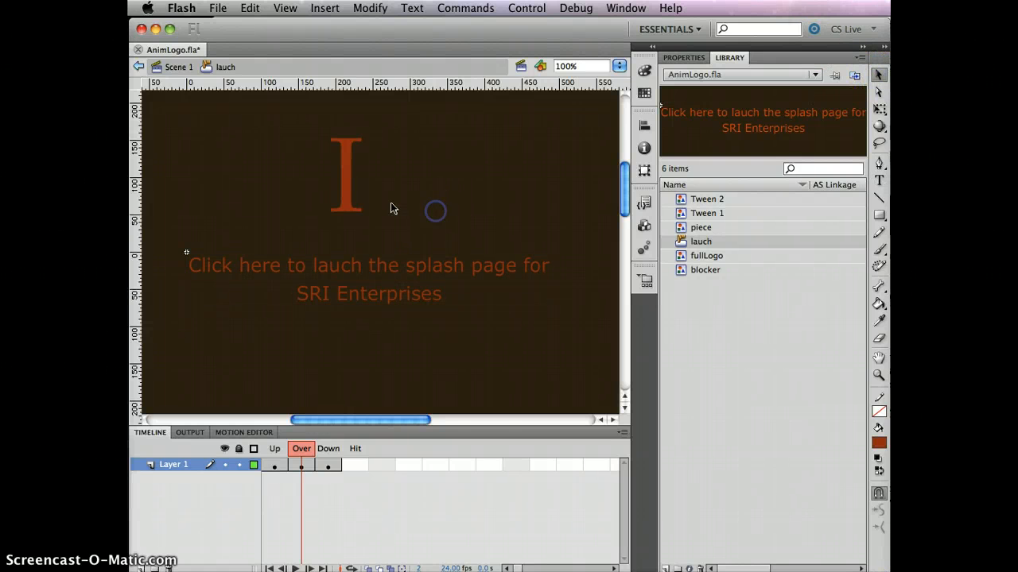
click(356, 178)
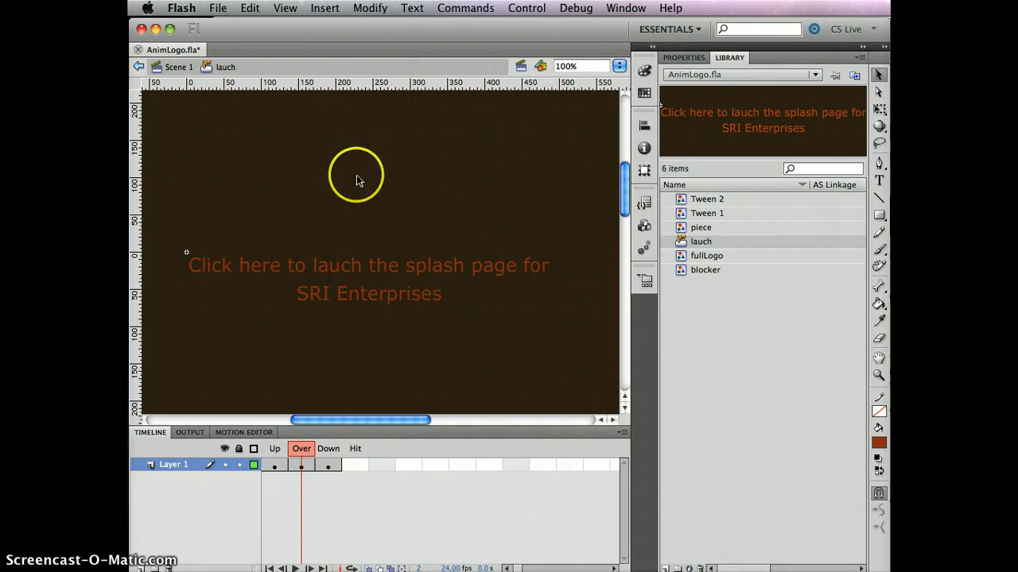
Add a blank keyframe to the Hit state and, using onion skin outlines, draw a rectangle covering the whole launch text
click(372, 436)
click(353, 465)
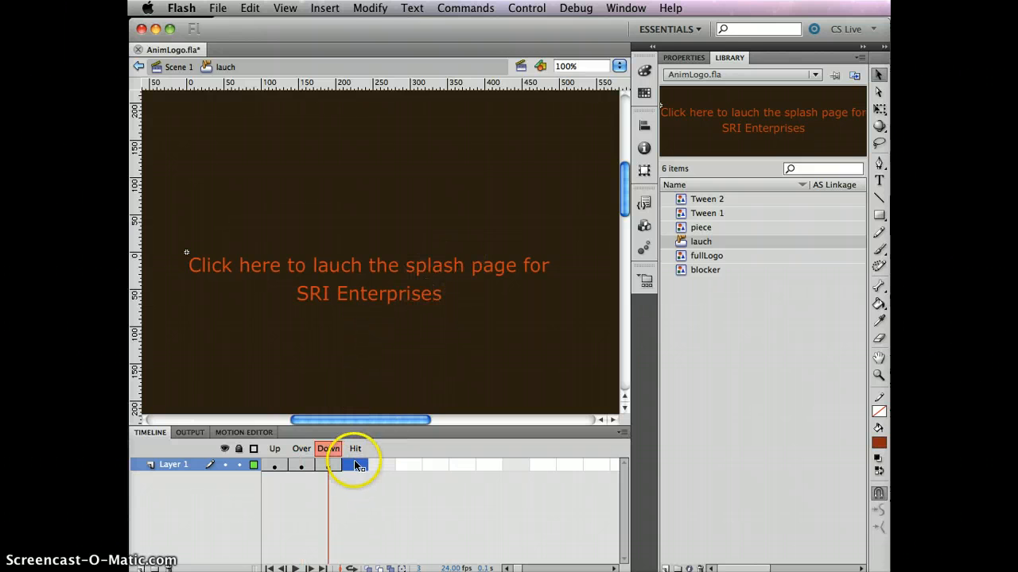
click(379, 568)
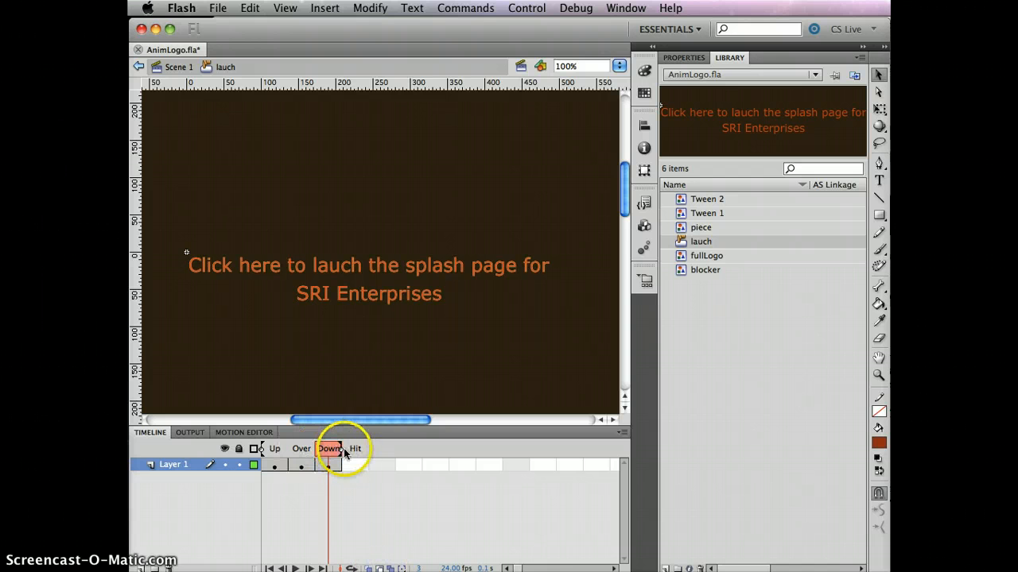
click(355, 465)
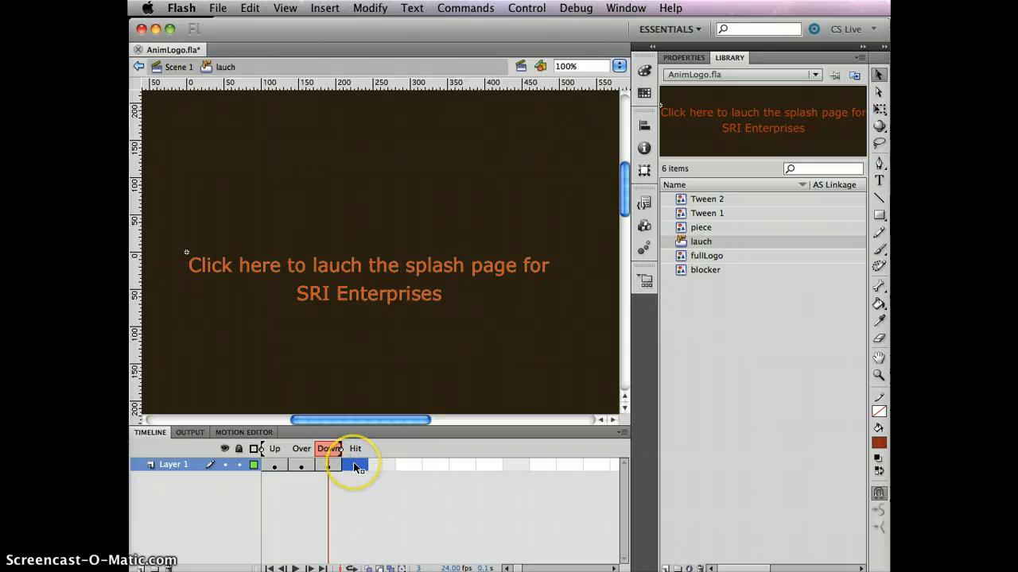
click(355, 450)
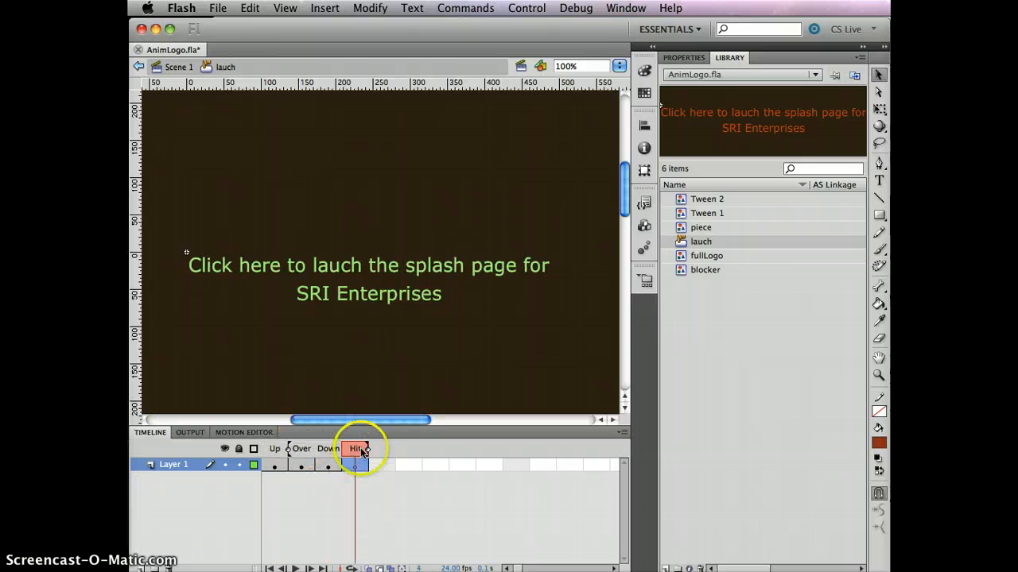
click(879, 215)
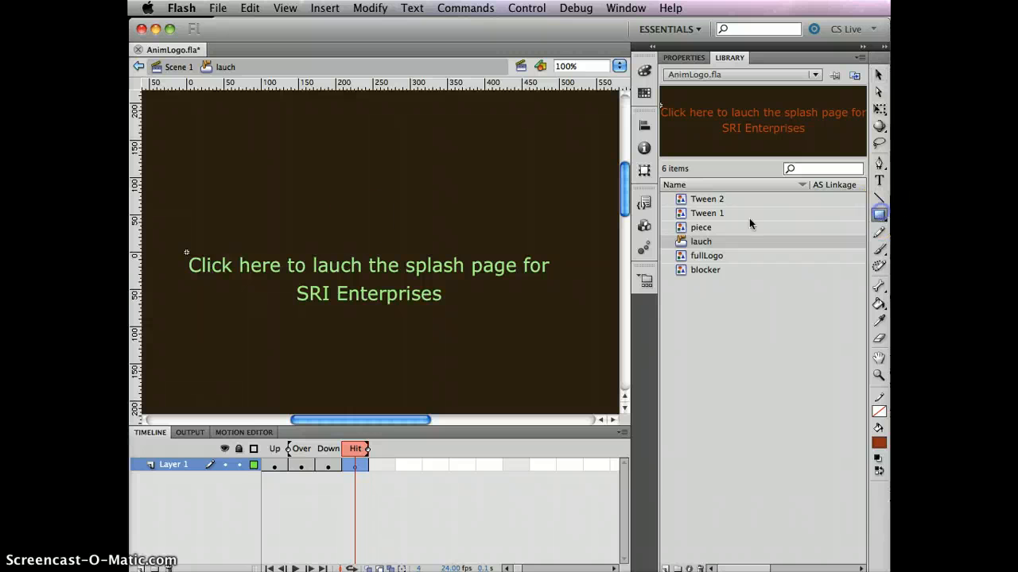
drag(171, 243, 578, 317)
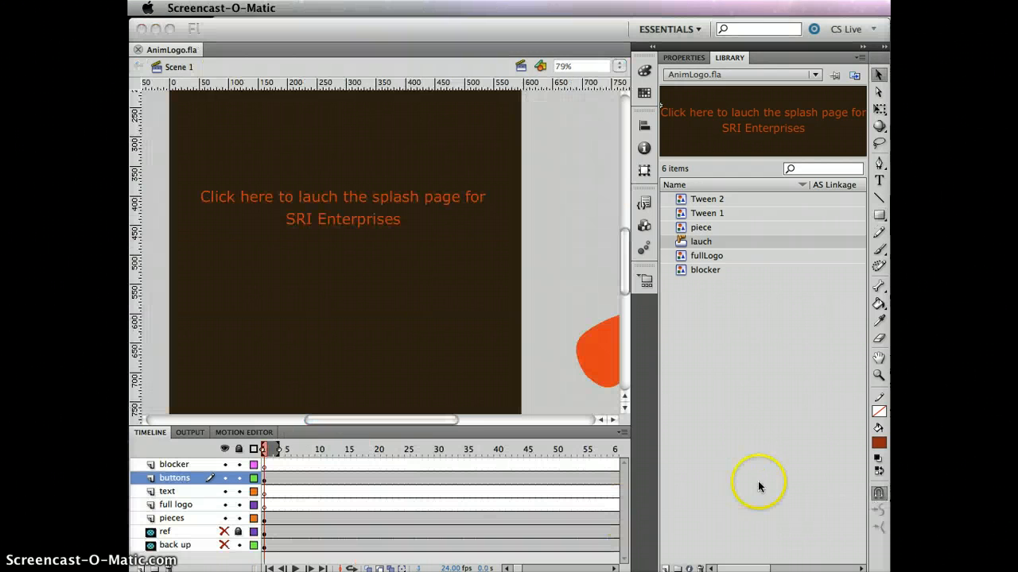
Duplicate the lauch button symbol in the library as a button named skip
click(758, 481)
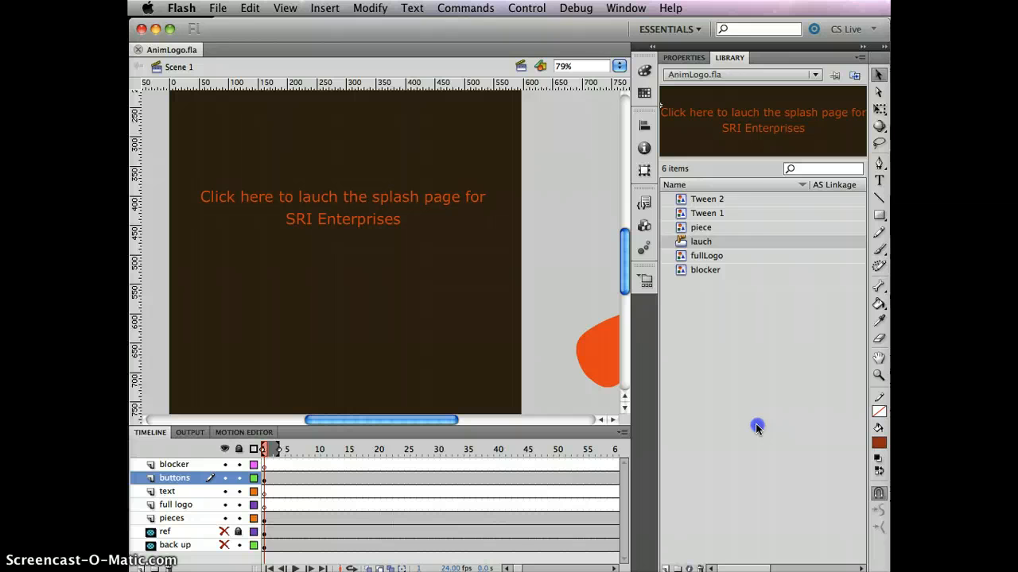
right_click(700, 241)
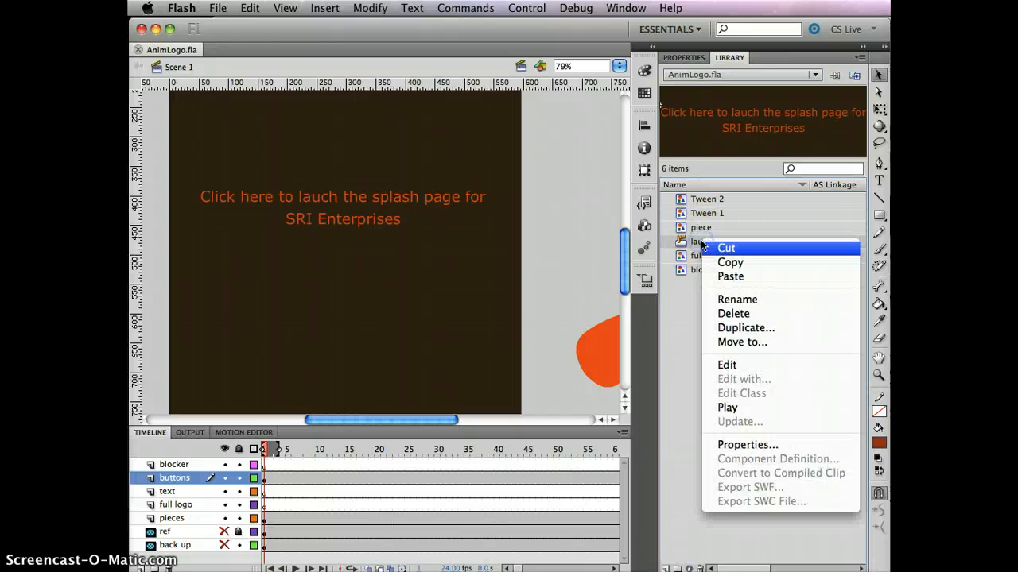
click(748, 331)
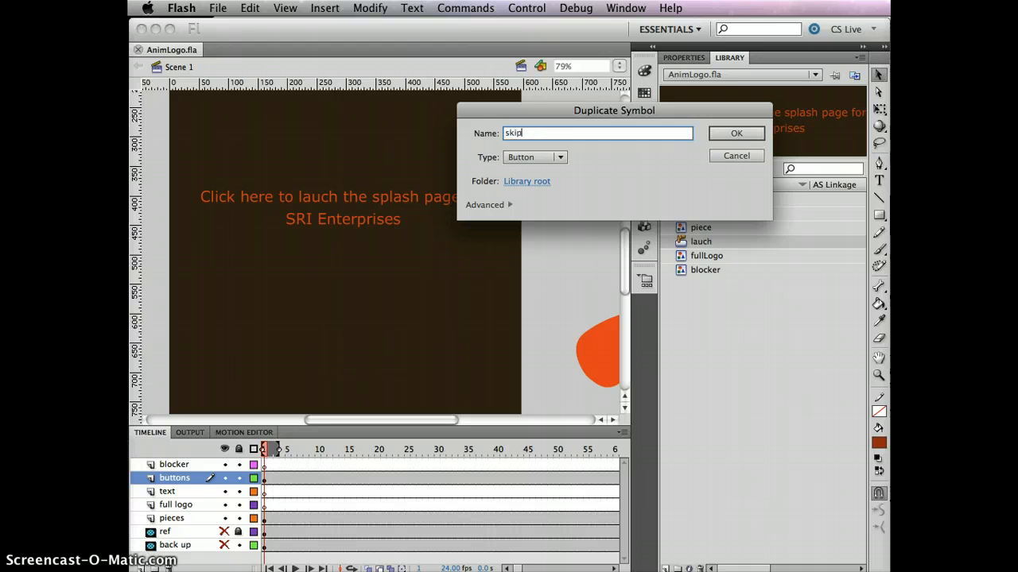
click(737, 133)
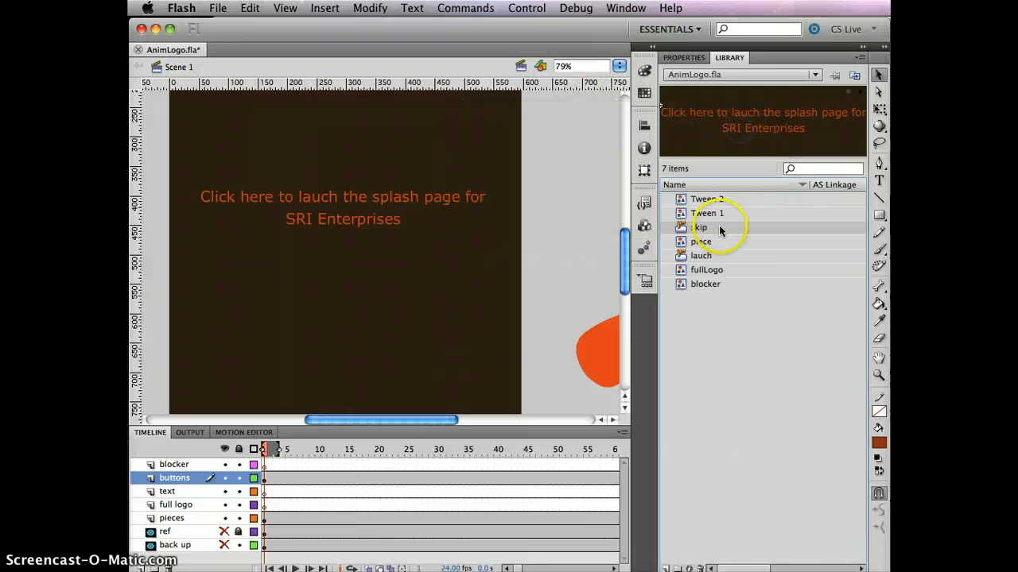
Duplicate the lauch button symbol in the library as a button named replay
click(705, 256)
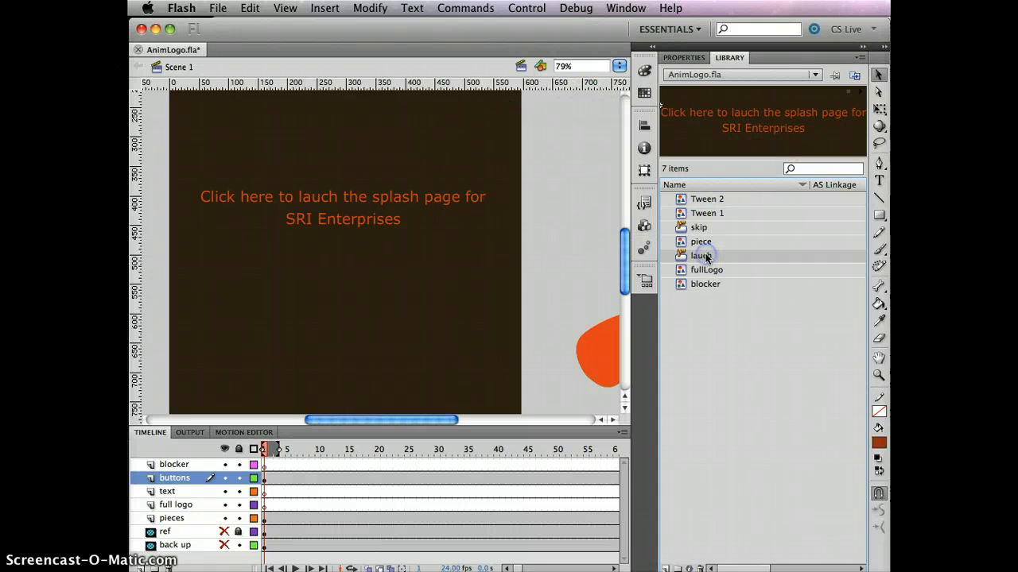
right_click(706, 256)
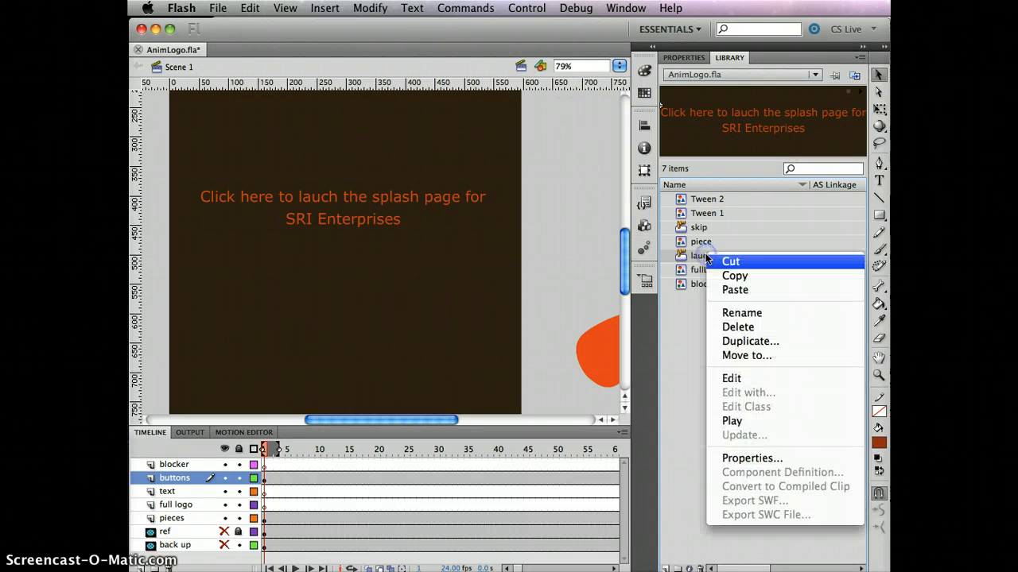
click(756, 341)
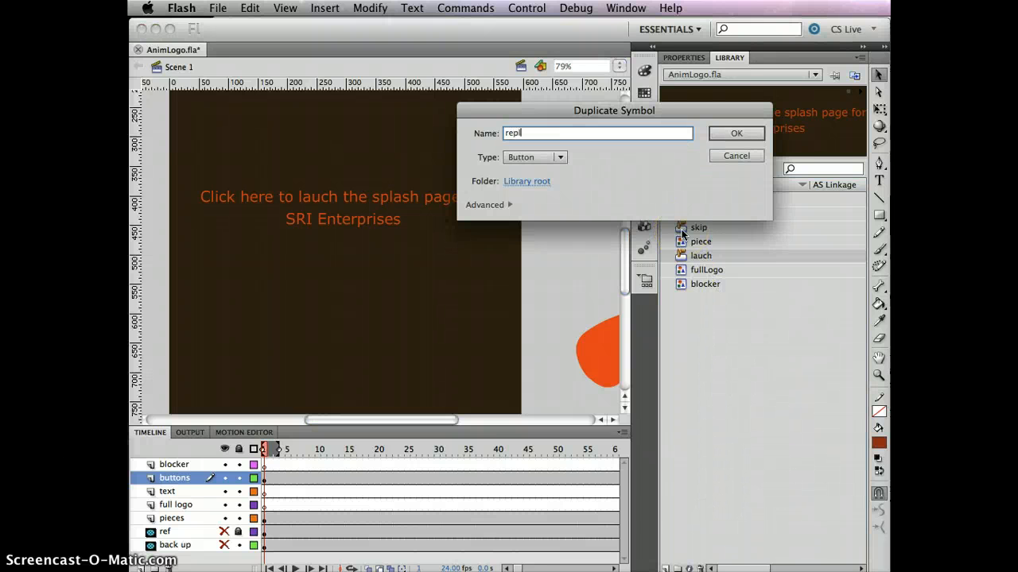
text(replay)
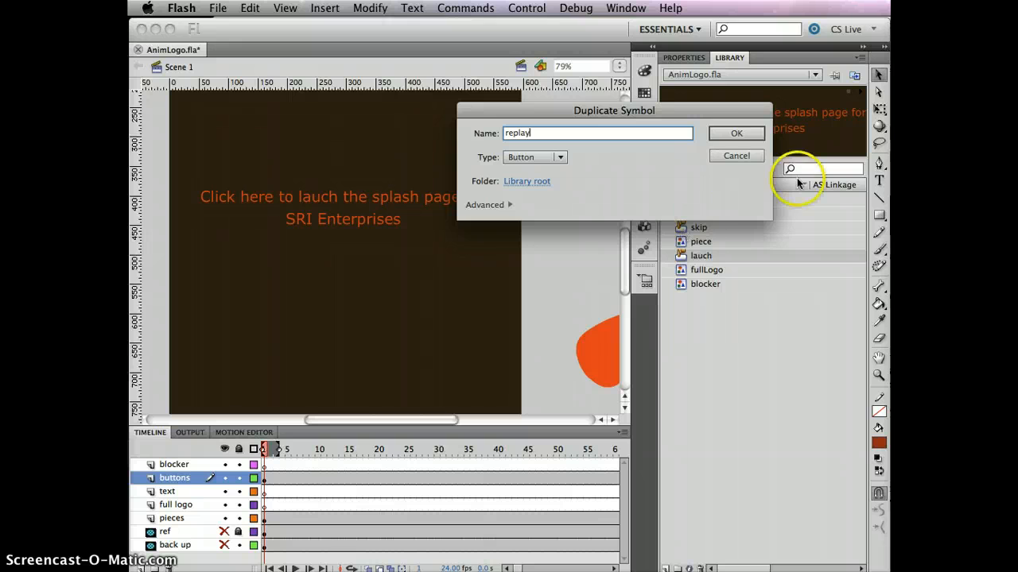
click(731, 130)
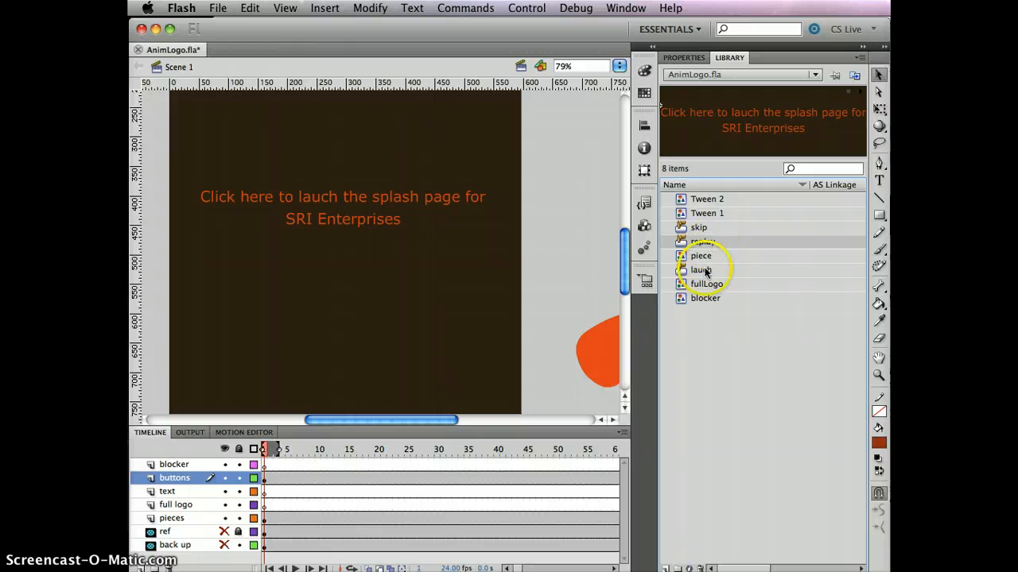
Open the skip button symbol for editing and turn off onion skin outlines
drag(705, 259, 702, 229)
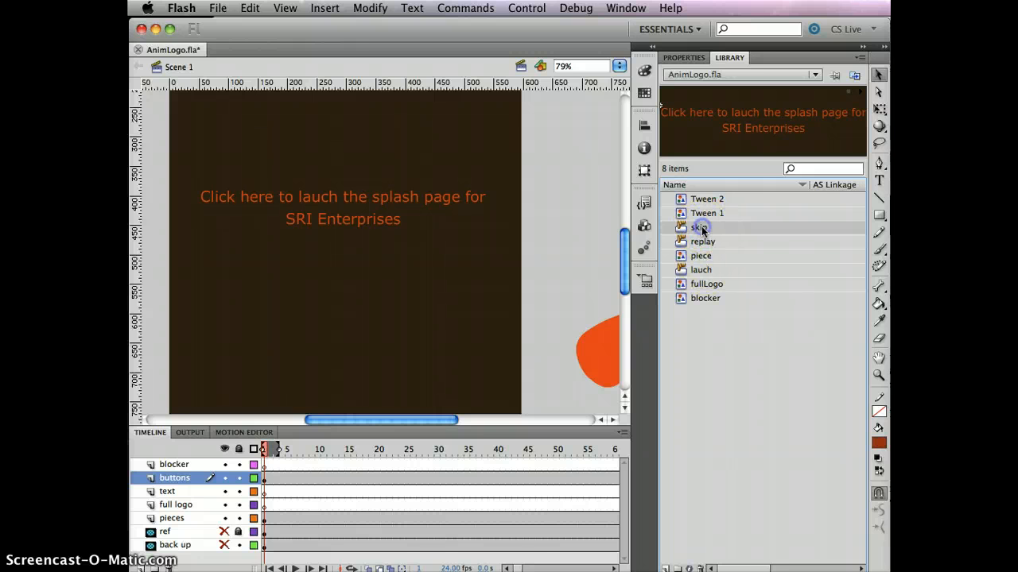
double_click(771, 129)
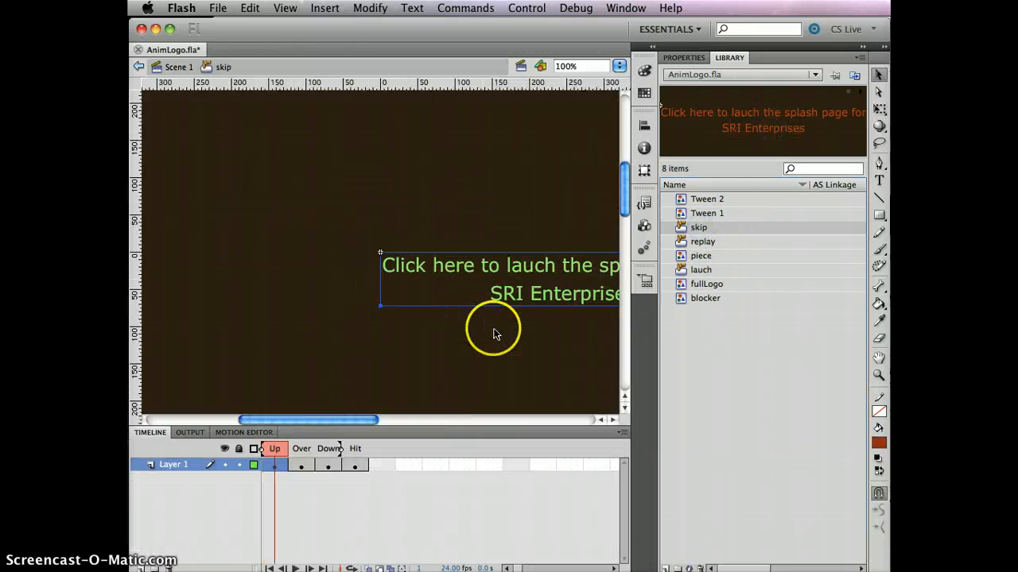
click(369, 566)
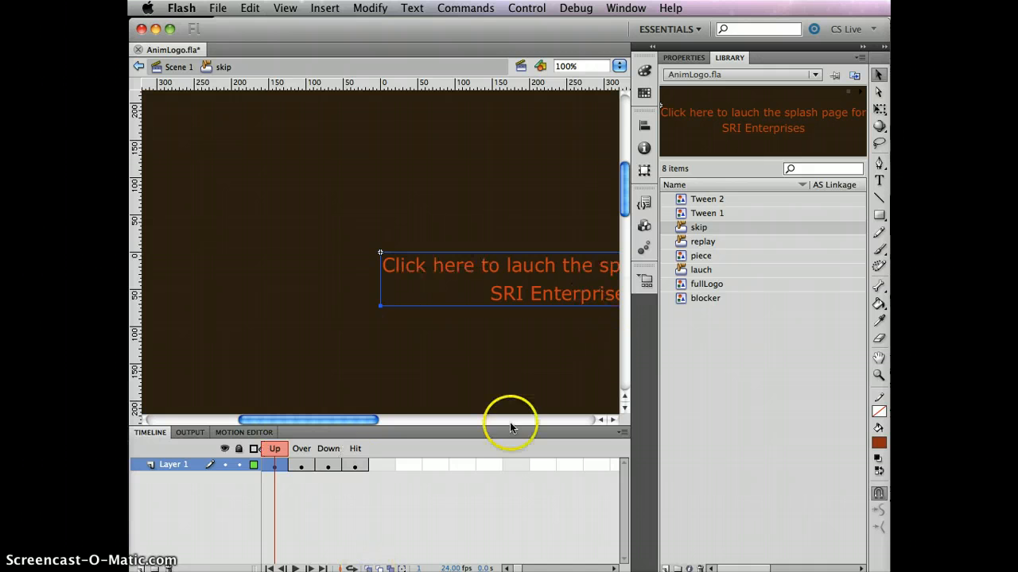
drag(350, 418, 404, 422)
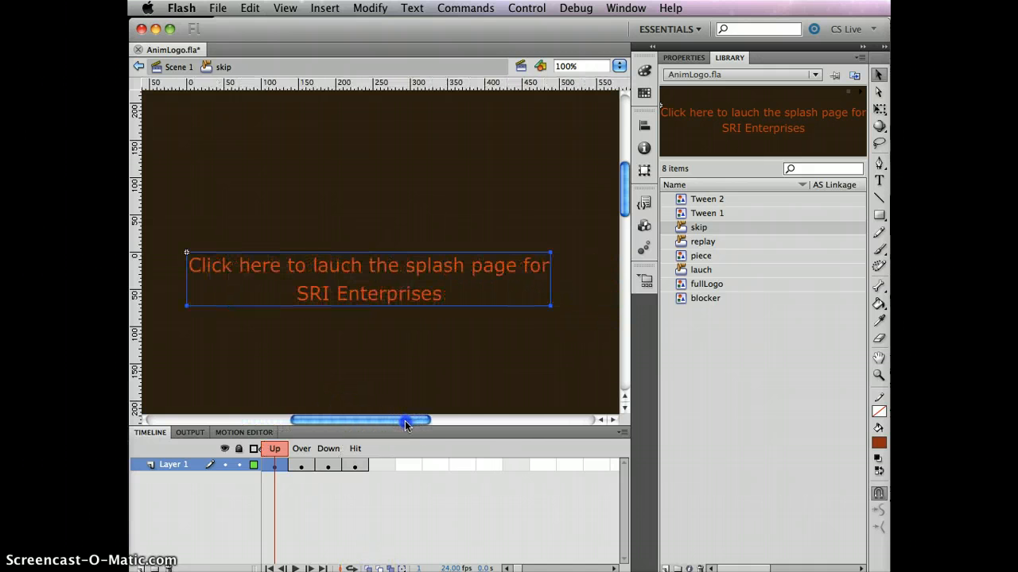
Replace the launch text in the skip button's Up state with "Skip"
double_click(195, 271)
drag(190, 265, 519, 295)
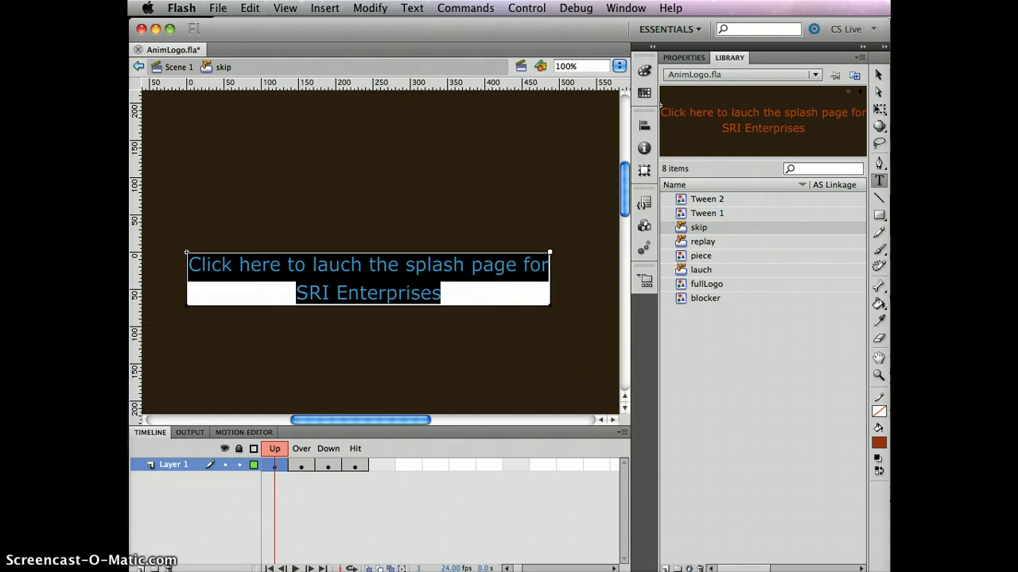
text(Sip)
key(BackSpace)
key(BackSpace)
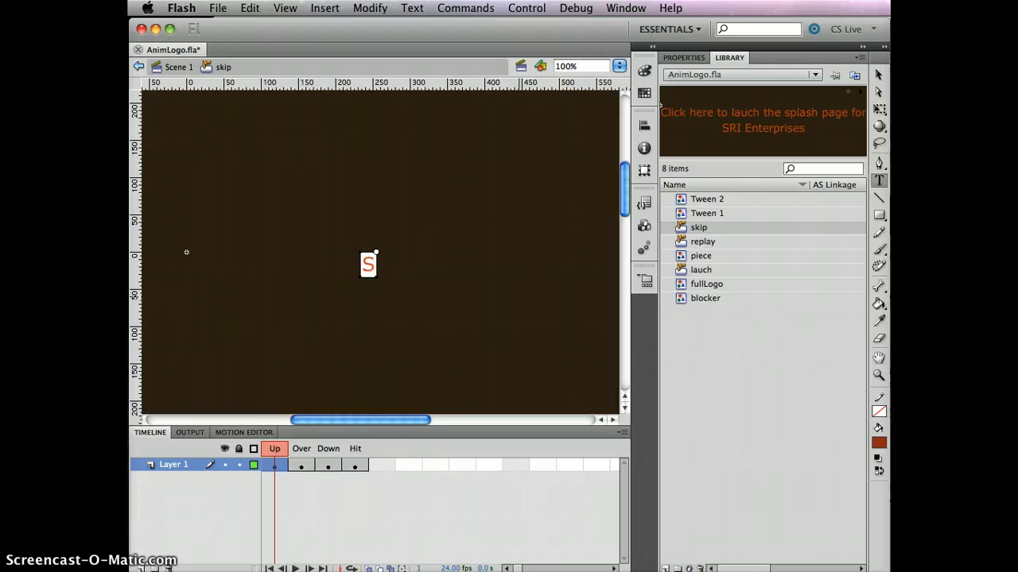
text(kip)
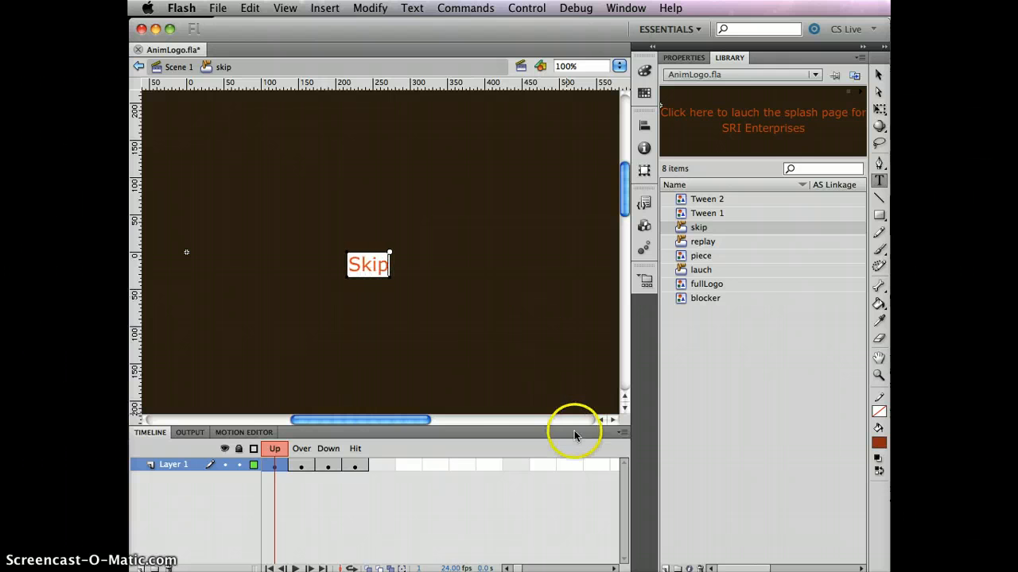
Replace the launch text in the skip button's Over state with "Skip"
click(301, 465)
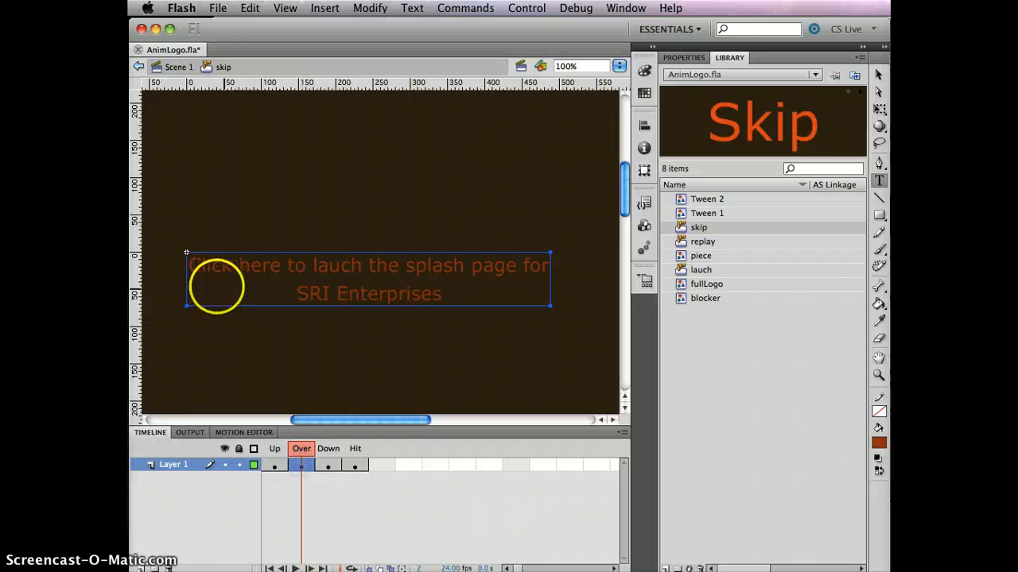
drag(188, 265, 554, 289)
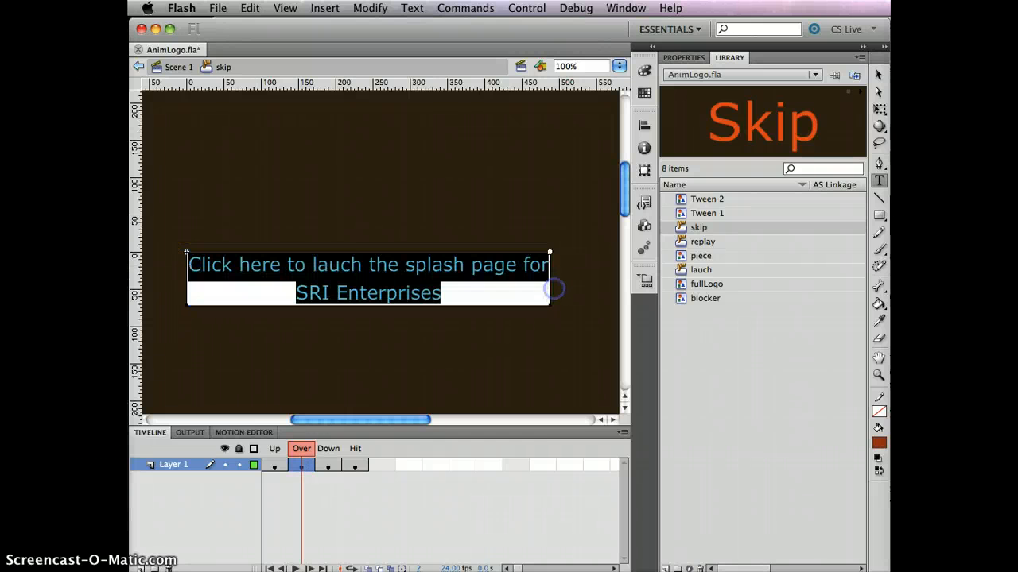
text(Skip)
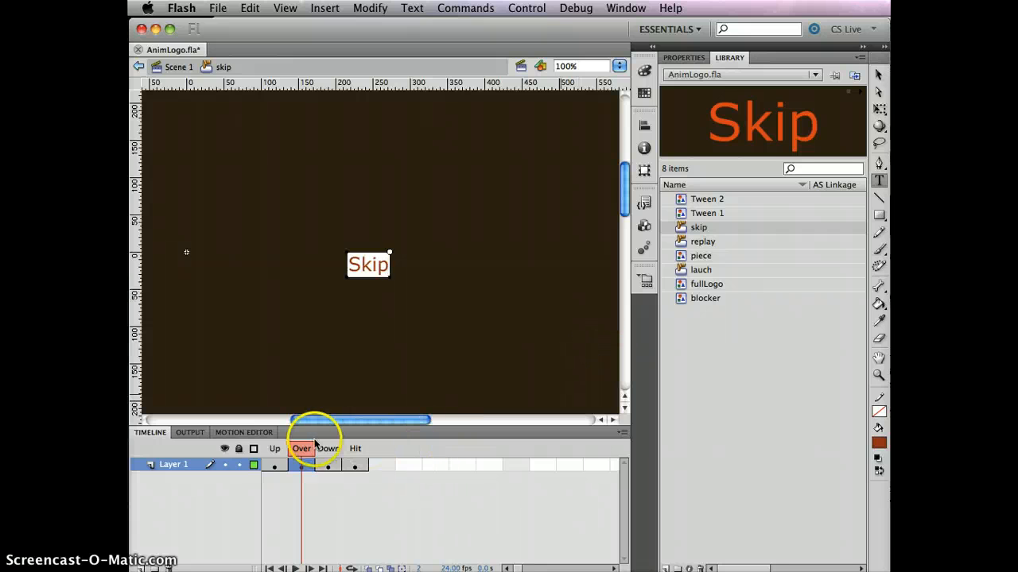
Extend the text in the skip button's Up and Over states to read "Skip Intro"
click(275, 466)
click(386, 263)
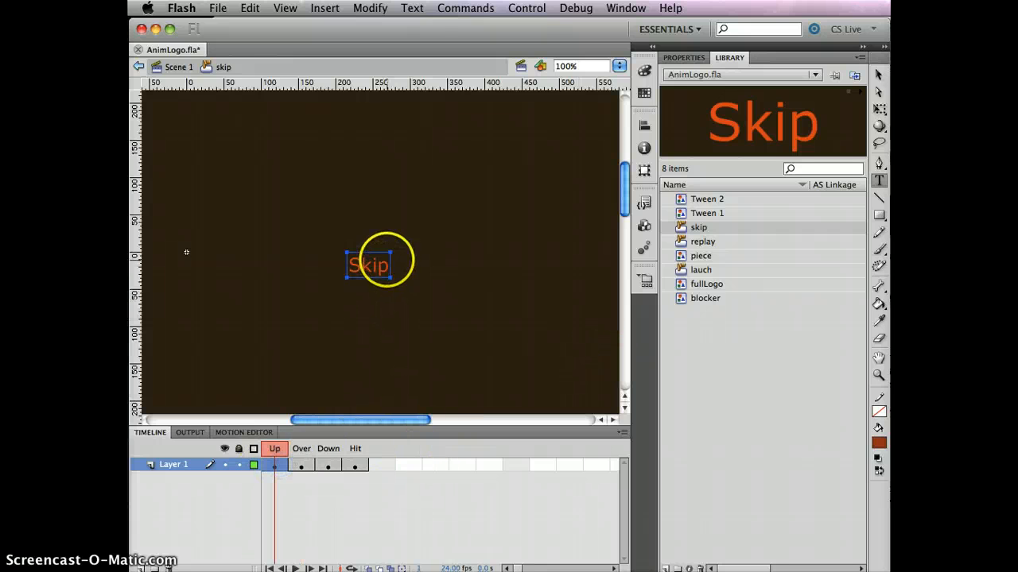
text(Intro)
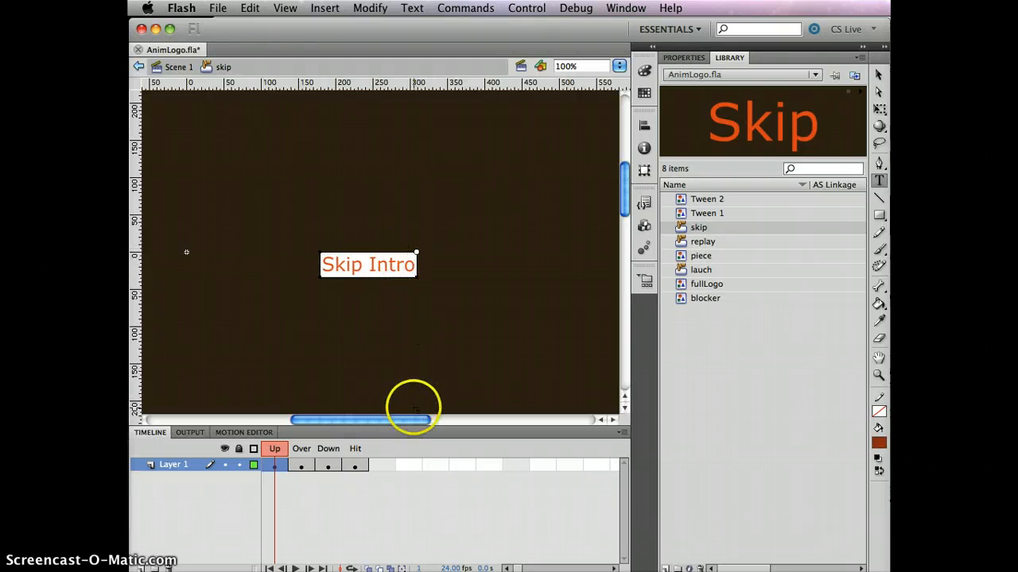
click(306, 466)
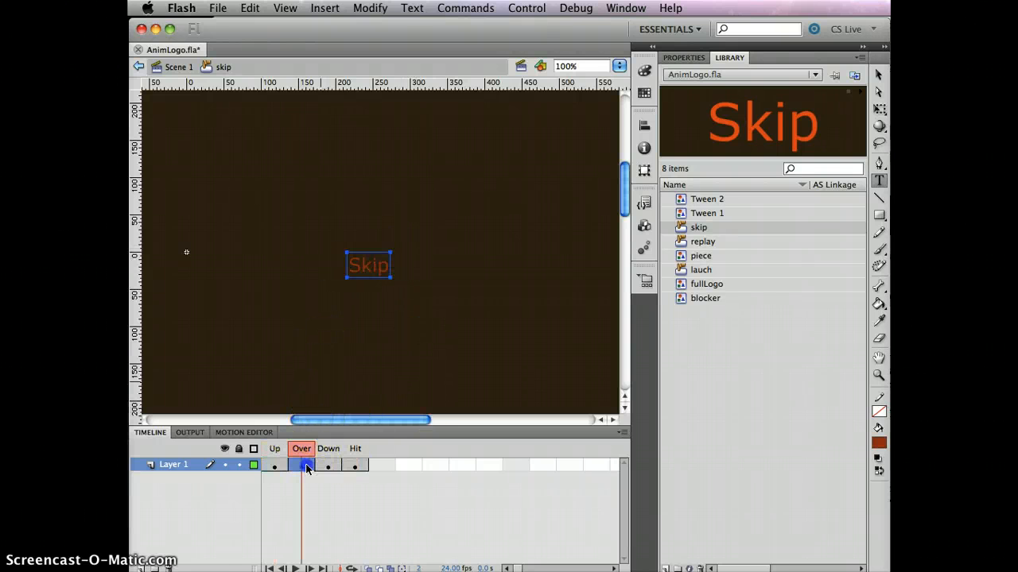
click(387, 266)
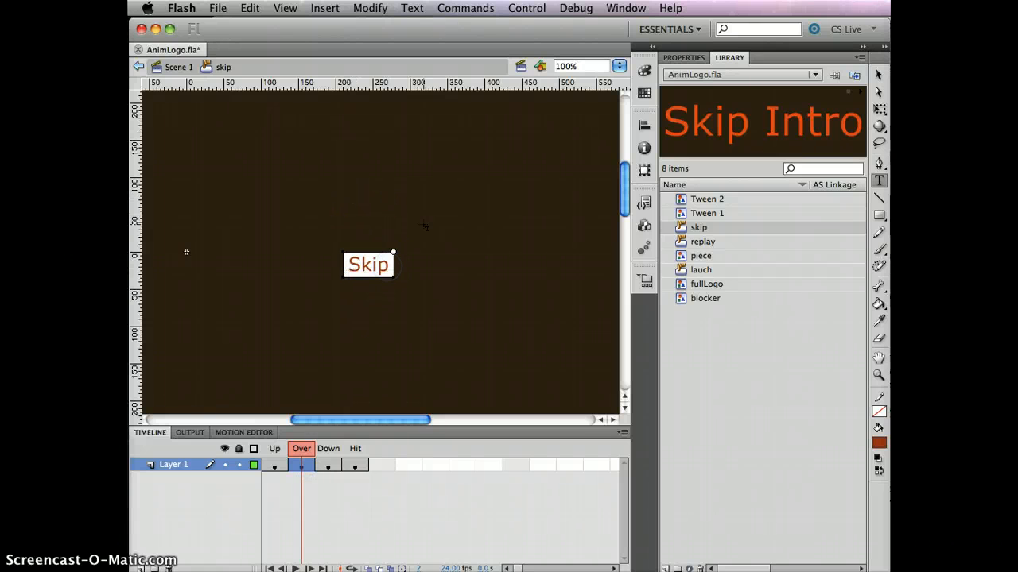
text(Intro)
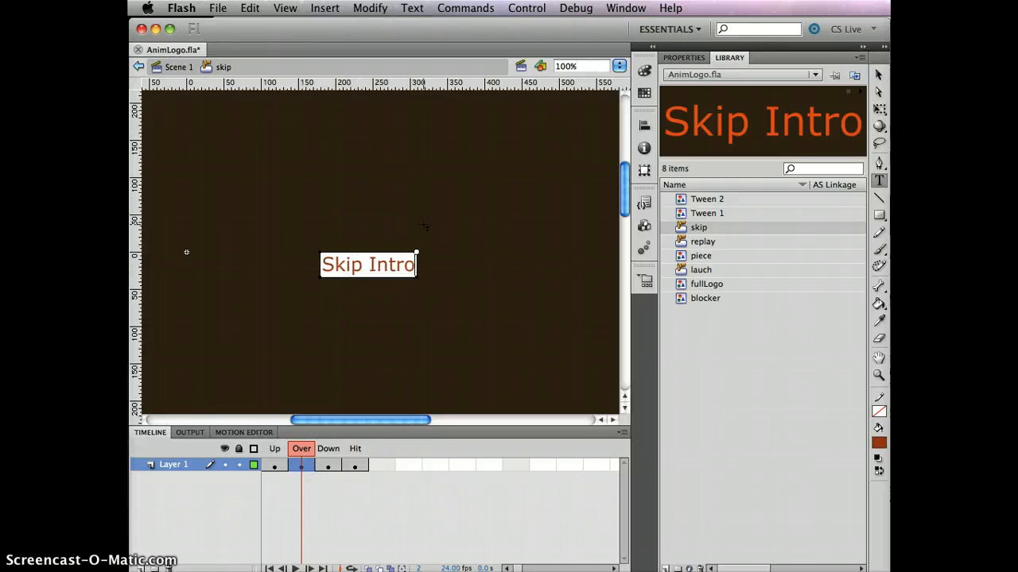
Replace the launch text in the skip button's Down state with "Skip Intro" and go to the Hit state
click(328, 467)
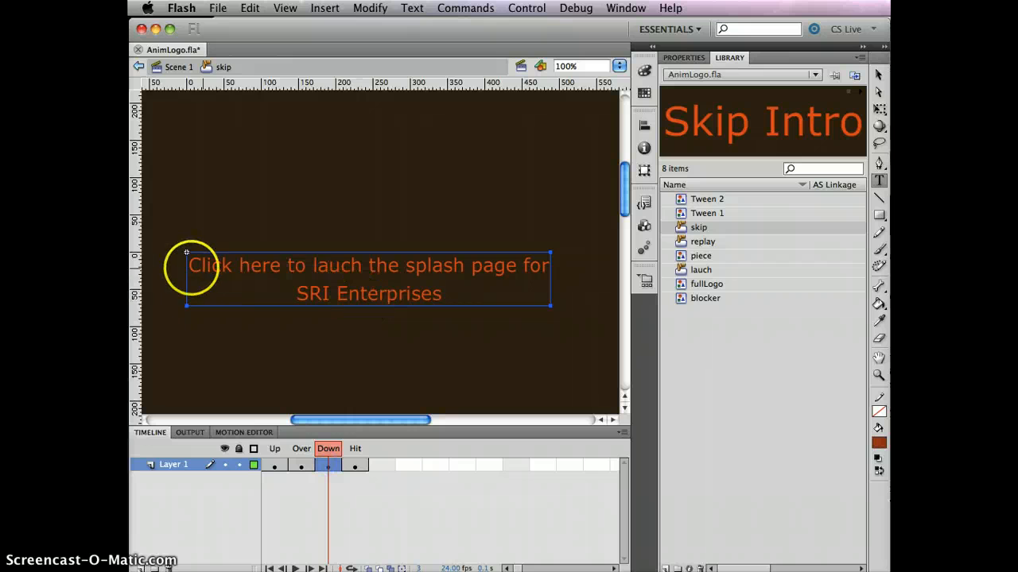
drag(186, 253, 554, 286)
text(Skip)
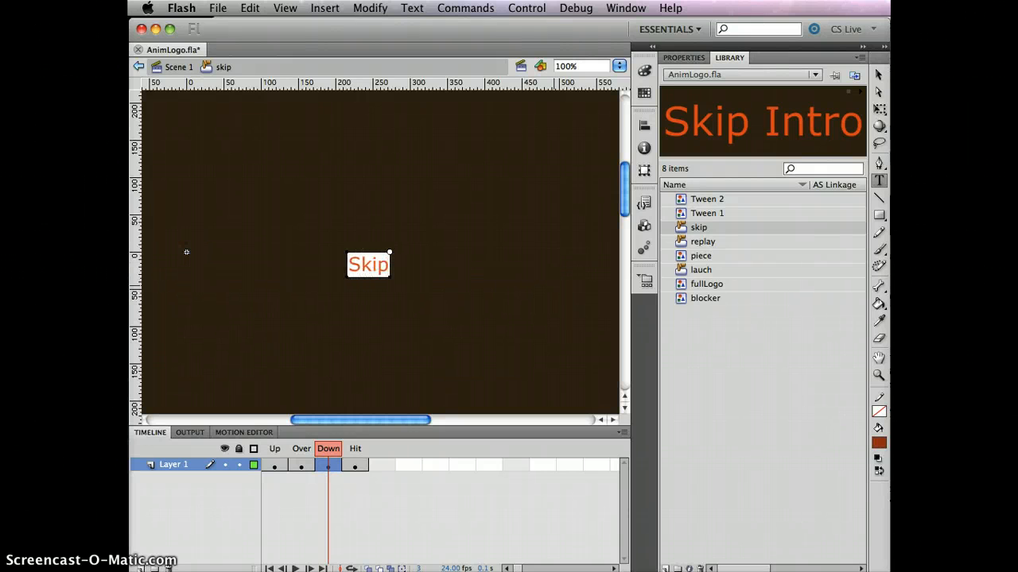
text( Intro)
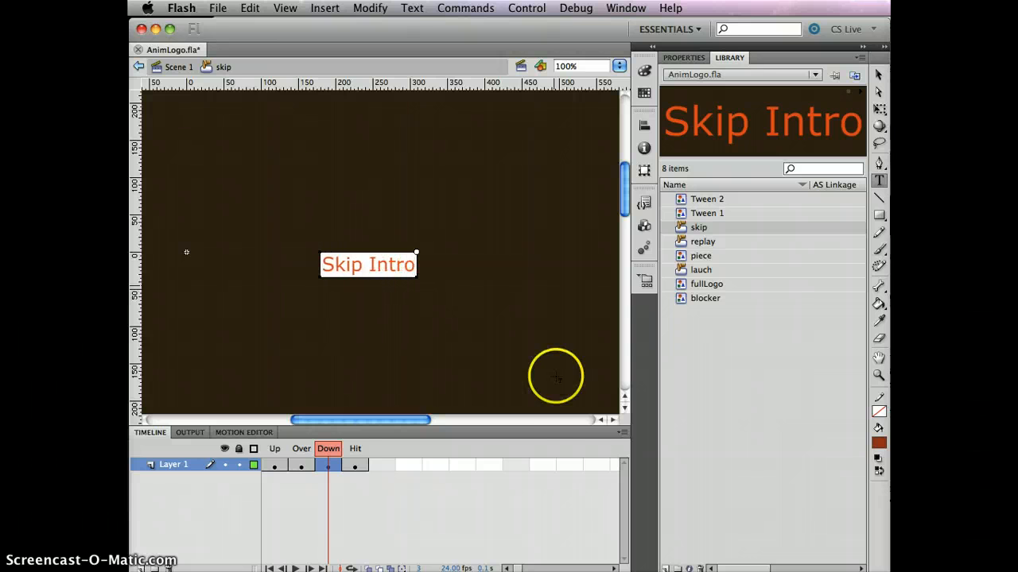
click(352, 465)
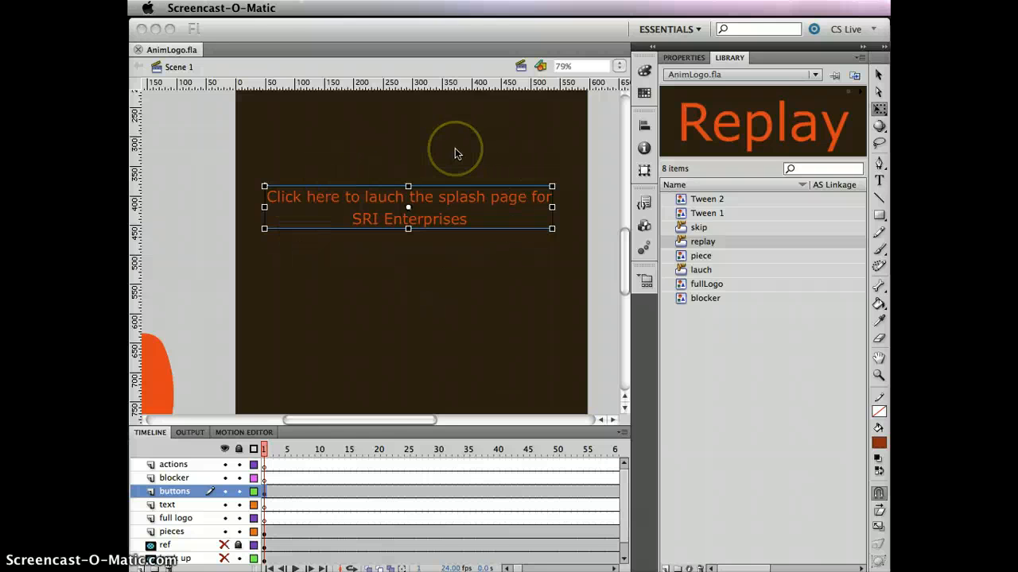
Script frame 1 of the actions layer with a start_btn MouseEvent.CLICK listener and an onClick2 function that calls play()
click(265, 470)
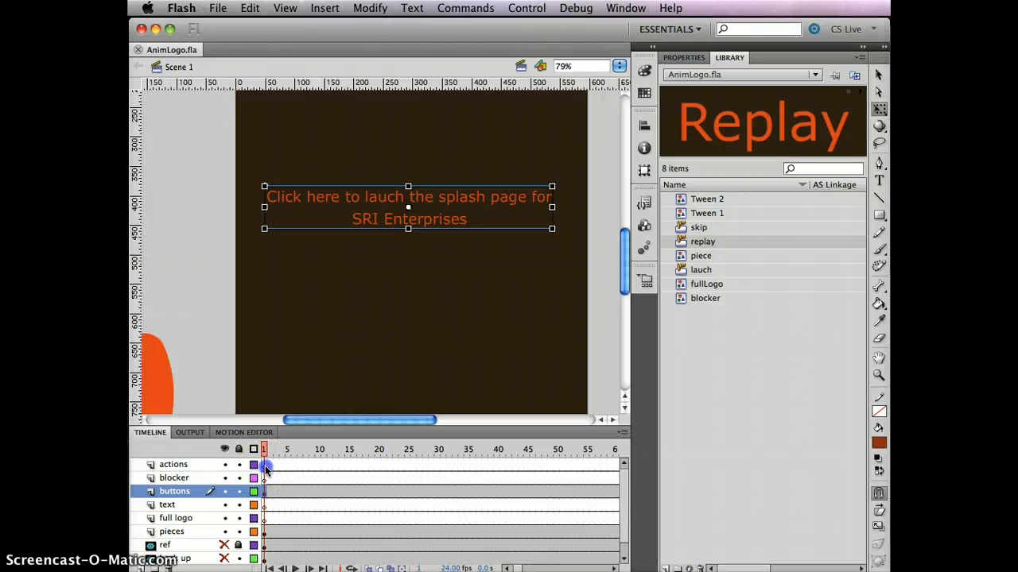
click(266, 467)
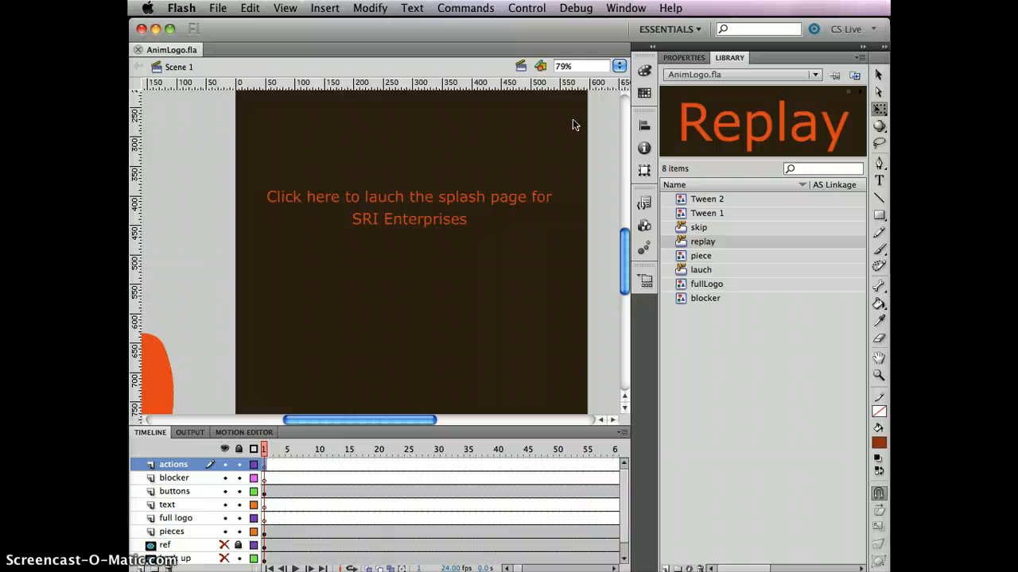
key(alt+F9)
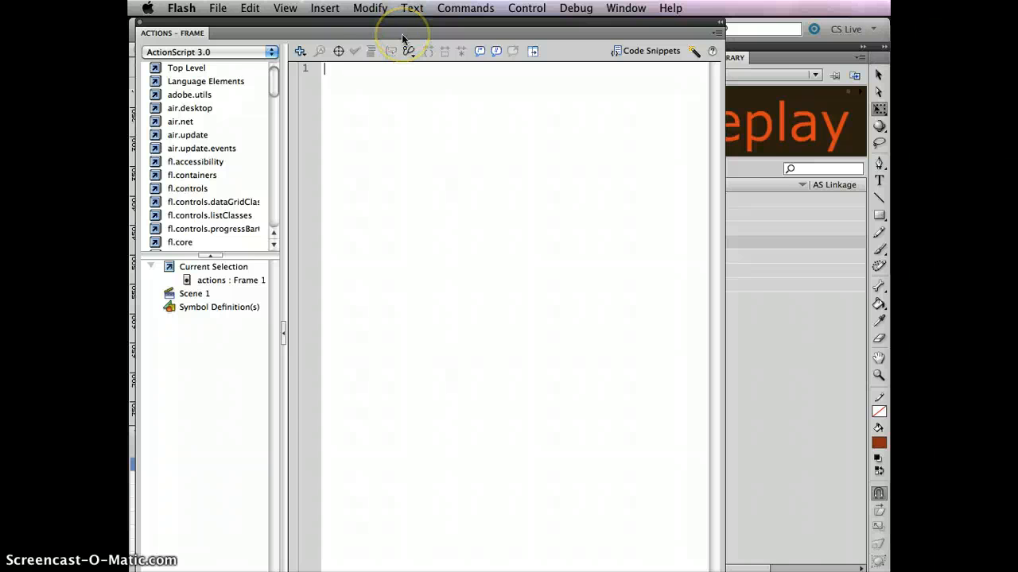
click(315, 133)
text(start_btn.addEventListener(MouseEvent.CLICK, onClick2)  function onClick2(event:MouseEvent):void { 	play(); })
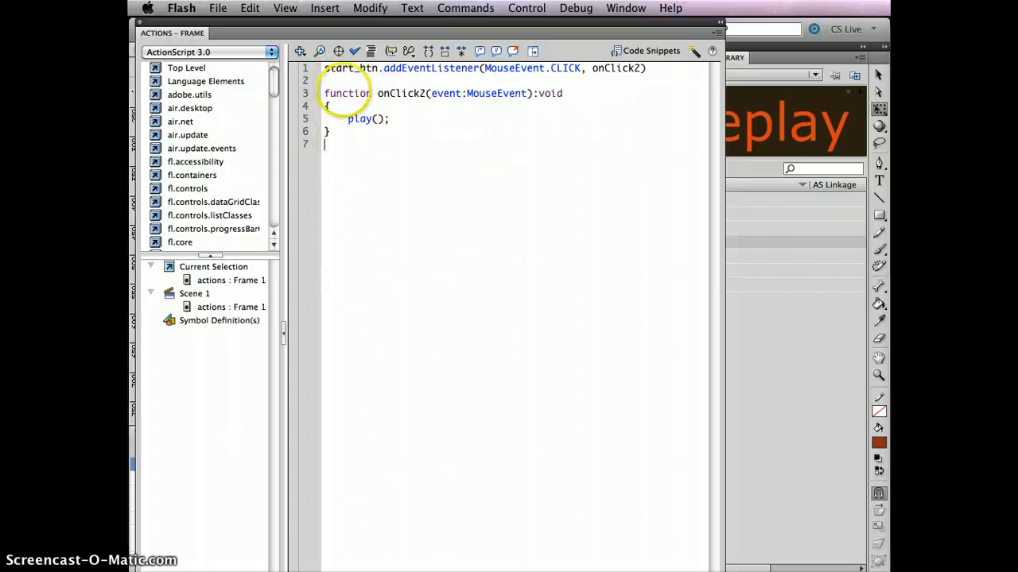
Insert stop(); as the first line of the frame 1 script, followed by a blank line
click(325, 68)
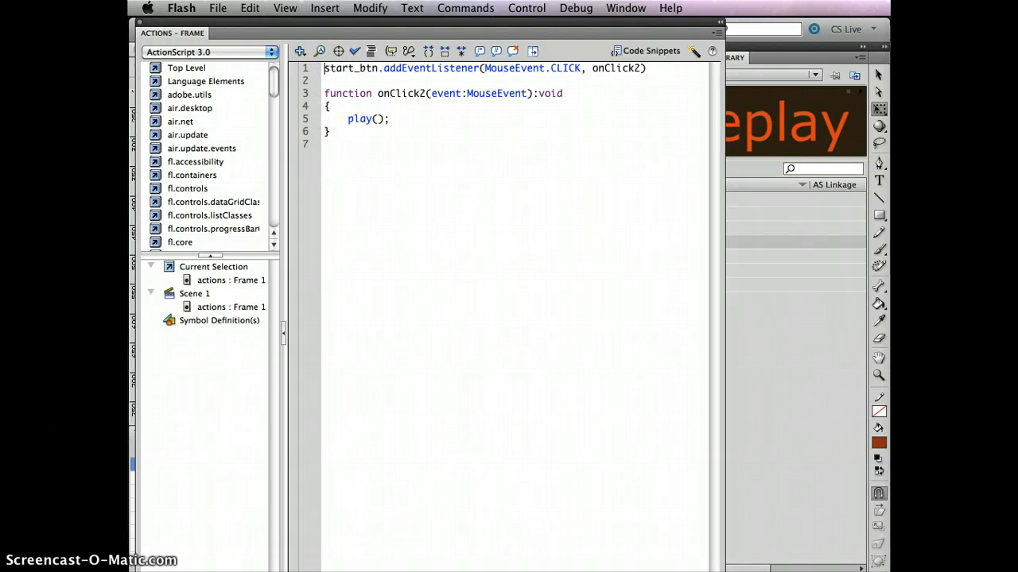
key(Return)
key(Return)
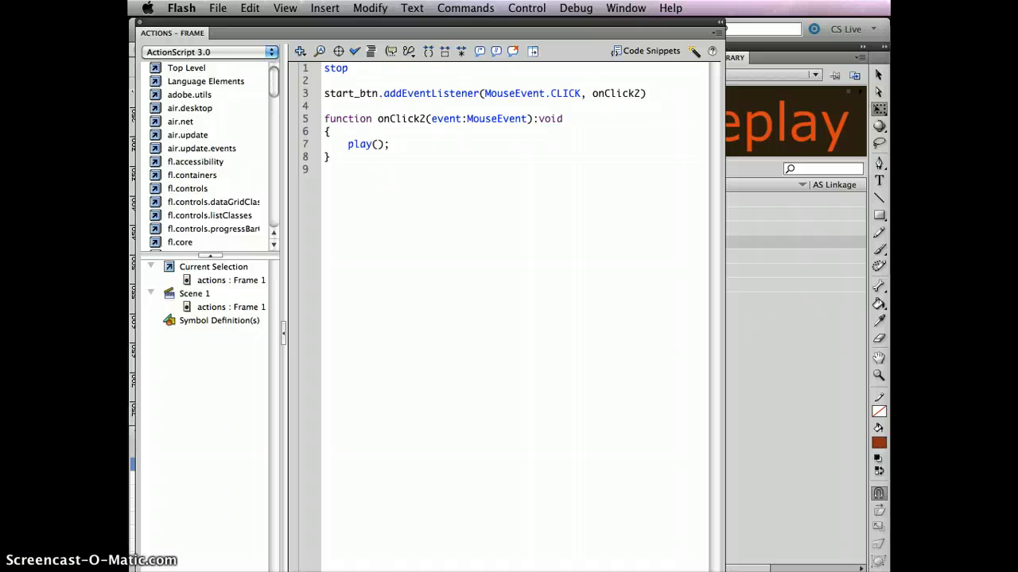
text(();)
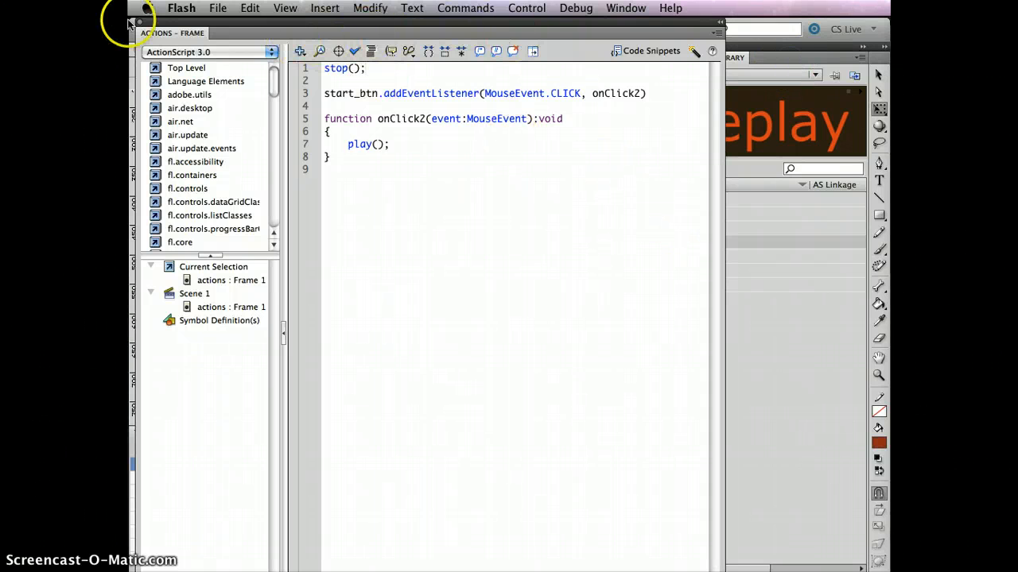
Correct the instance name of the launch button on the buttons layer to launch_btn
drag(159, 29, 472, 283)
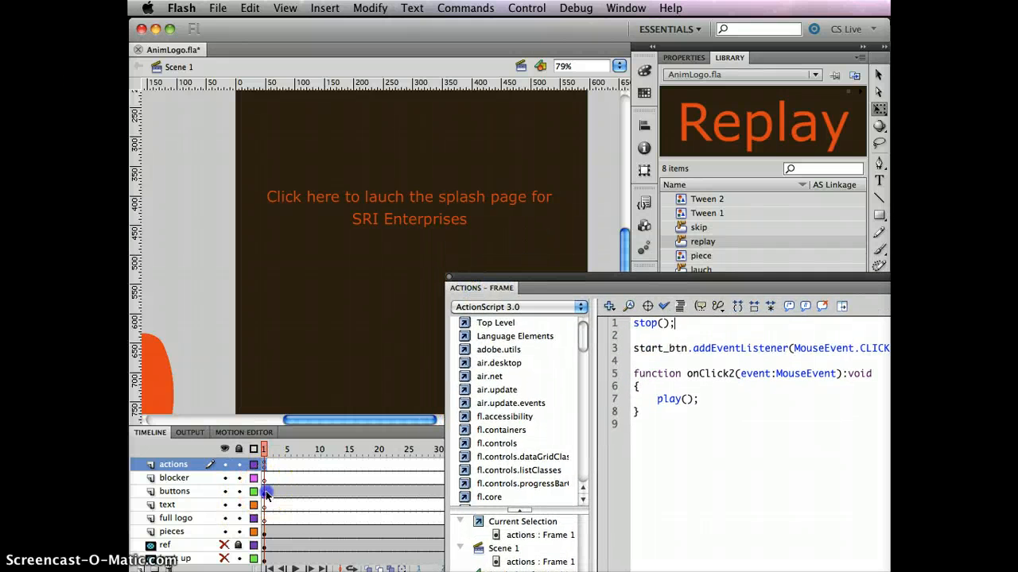
click(266, 494)
click(395, 225)
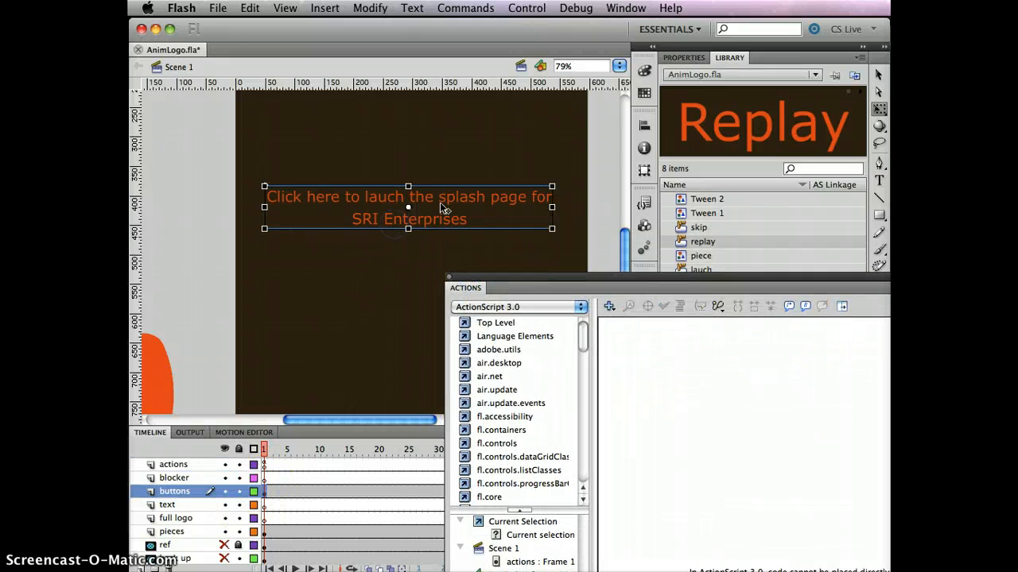
click(683, 57)
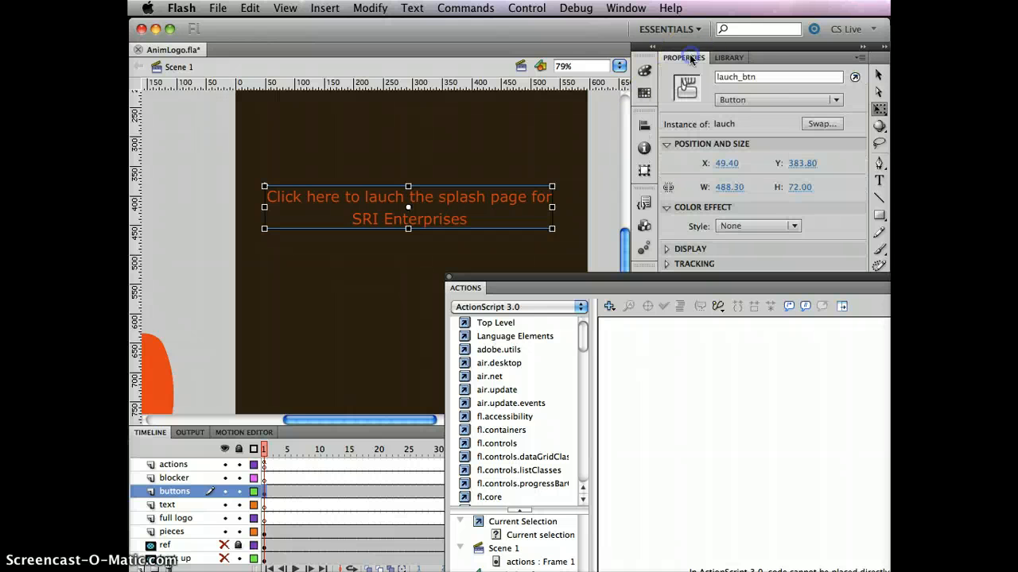
click(729, 76)
click(728, 76)
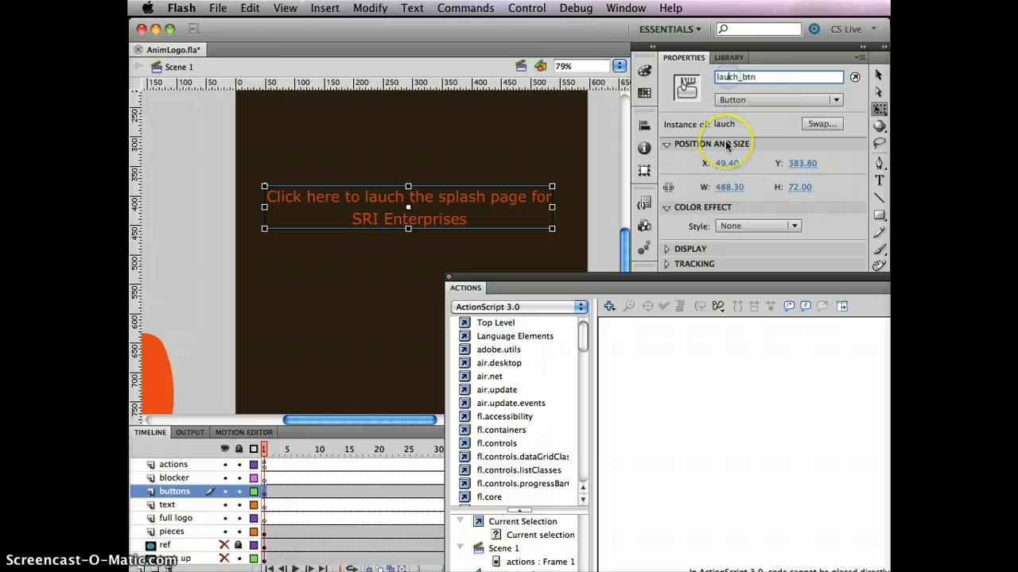
text(n)
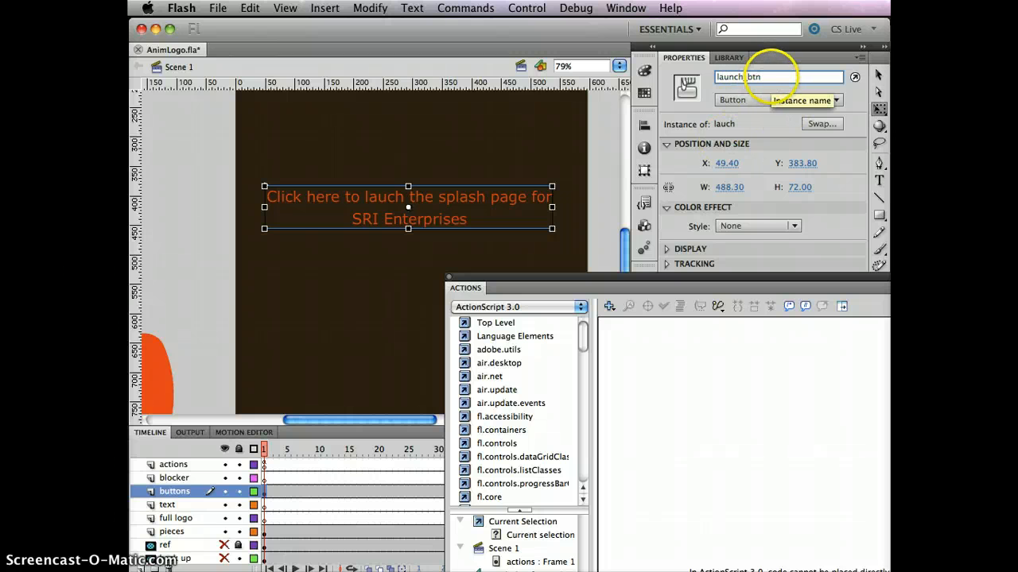
key(Return)
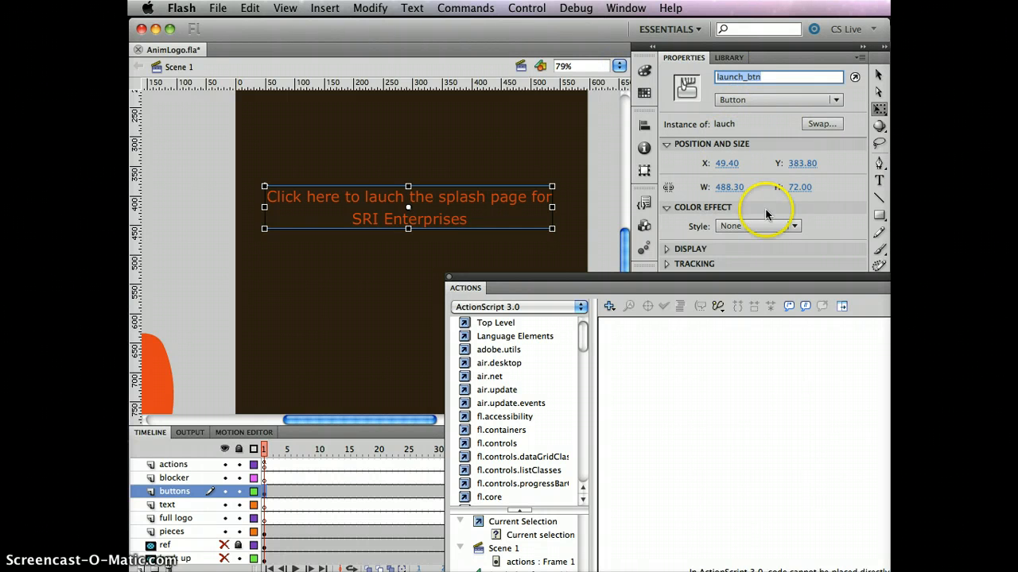
In the actions layer's frame 1 script, change the event listener's target from start_btn to launch_btn
click(718, 363)
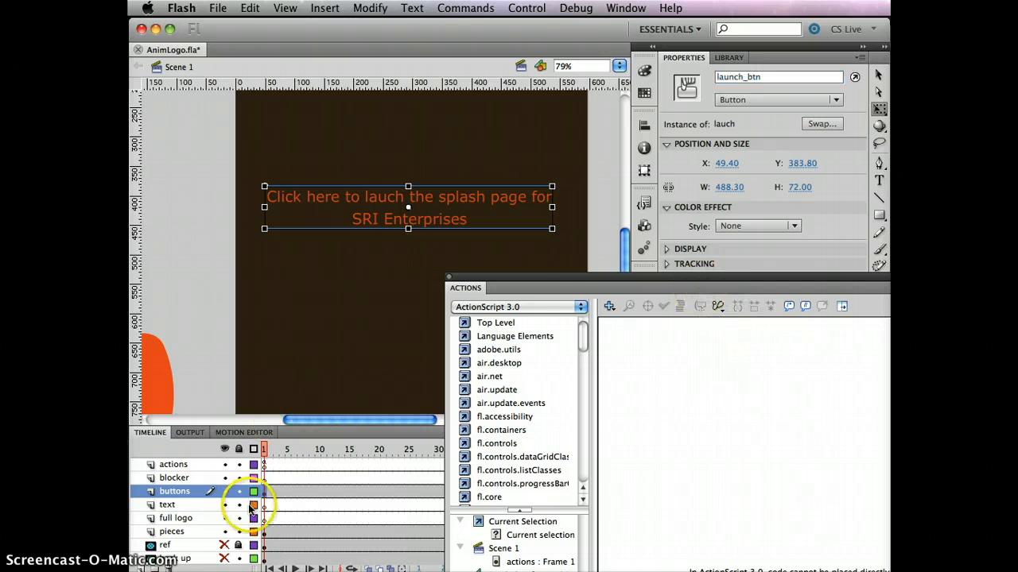
drag(556, 275, 428, 68)
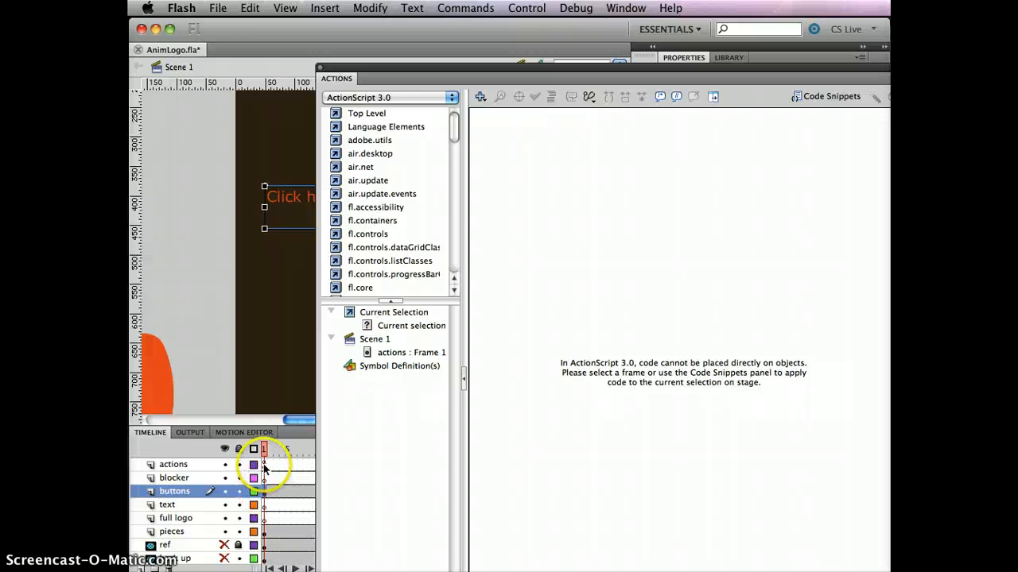
click(264, 465)
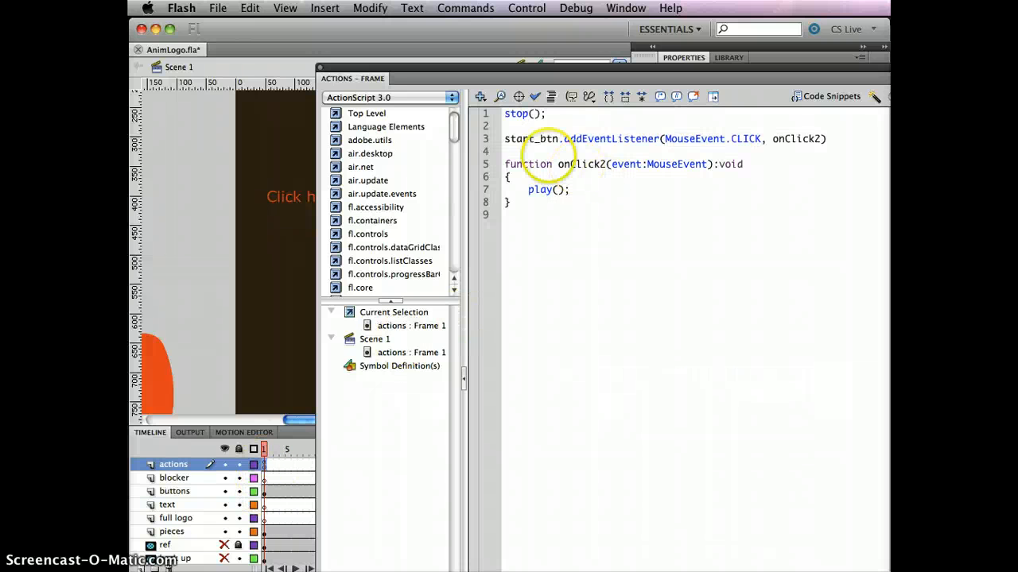
click(546, 139)
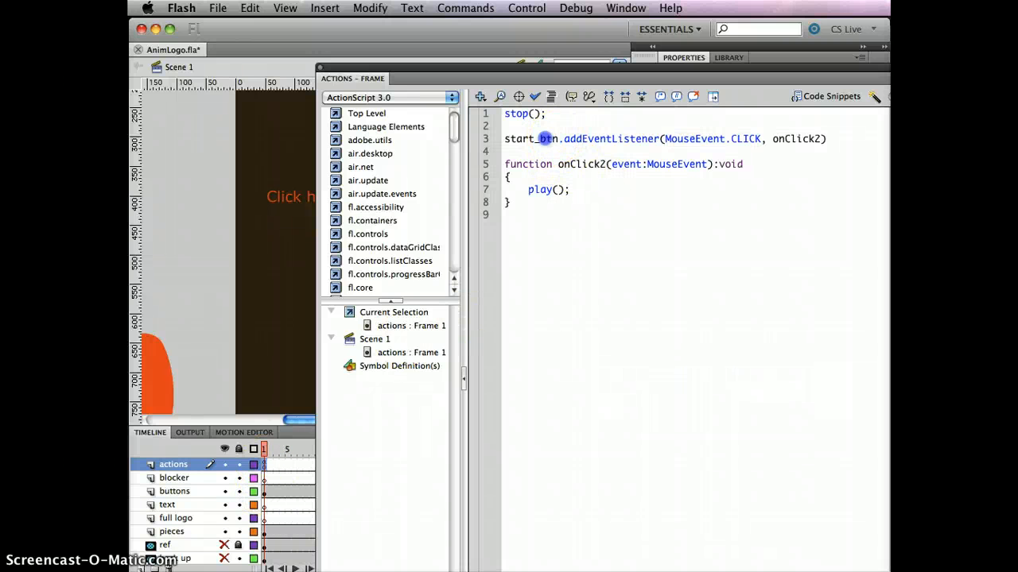
double_click(521, 139)
text(launch_btn)
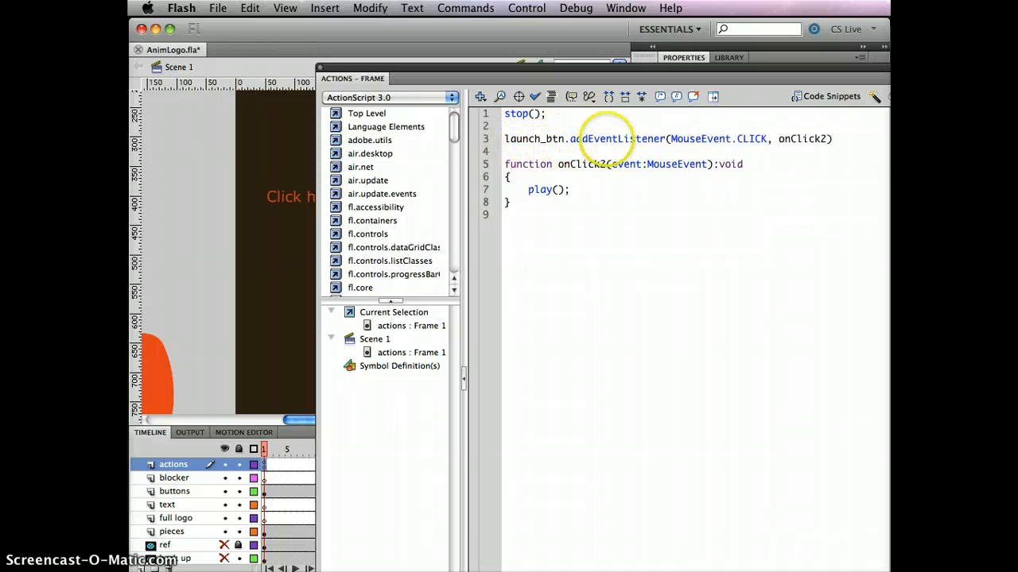
Rename the click handler to onClick1 in both the listener call and the function definition
click(826, 137)
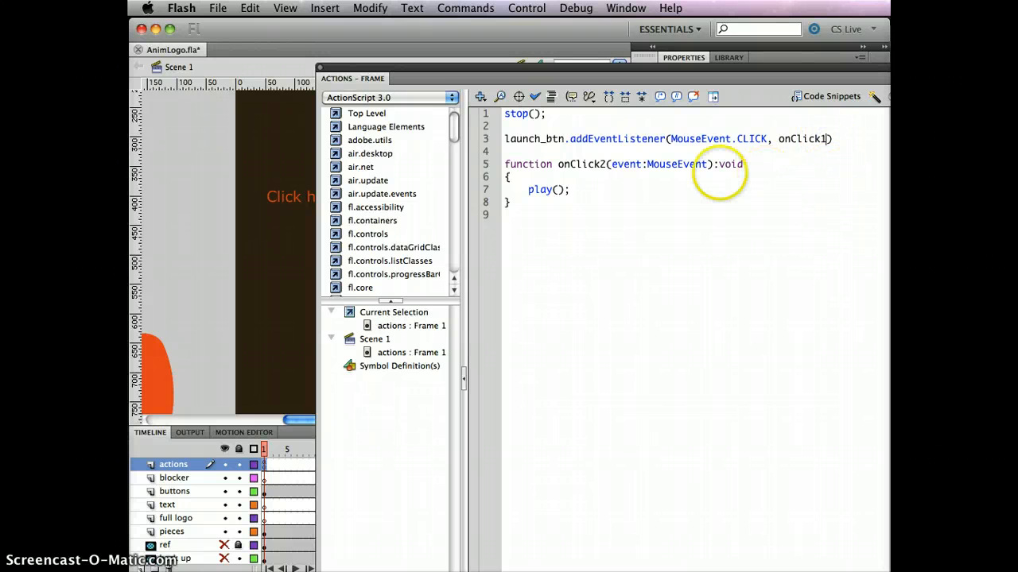
click(603, 164)
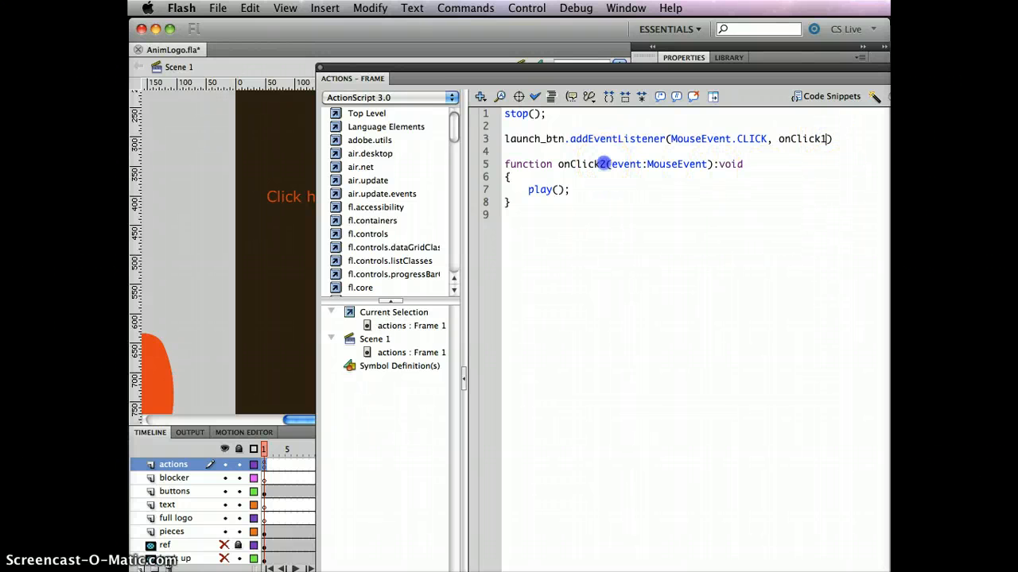
key(BackSpace)
text(1)
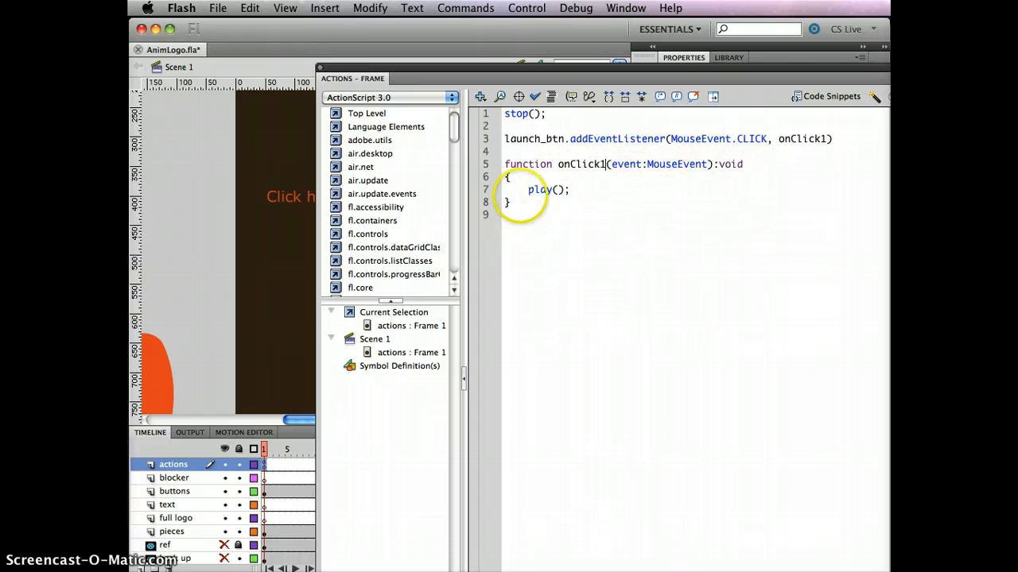
Close the script editor, test the movie and start the animation with its launch button
click(321, 68)
key(super+Return)
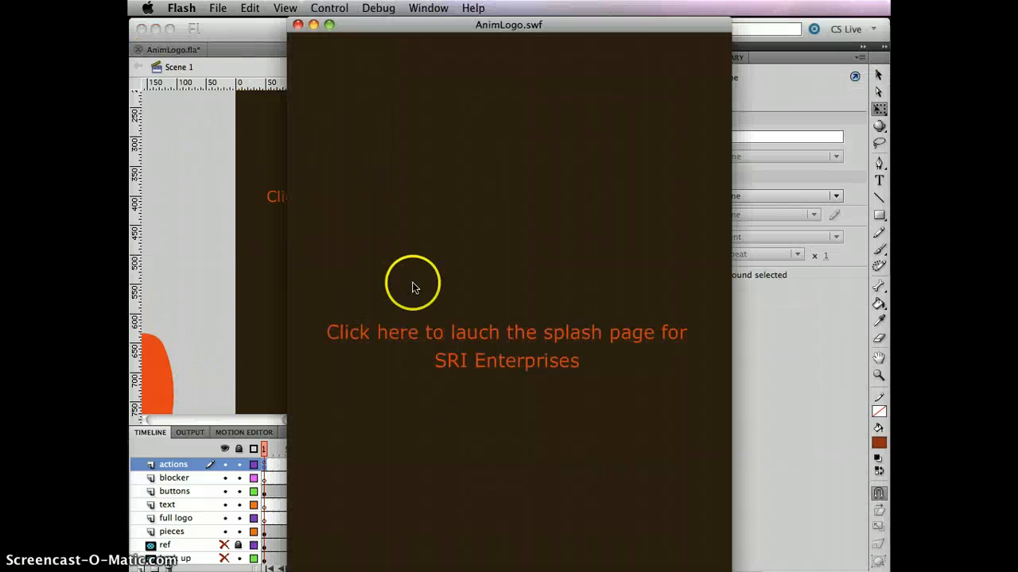
click(249, 245)
click(488, 363)
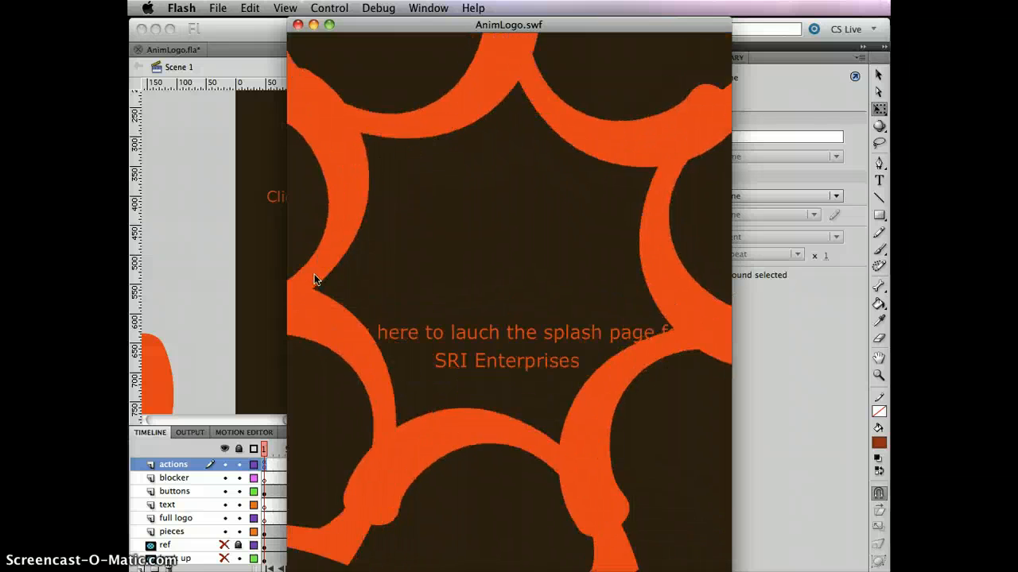
Close the movie test and insert a blank keyframe at frame 2 of the buttons layer
click(469, 67)
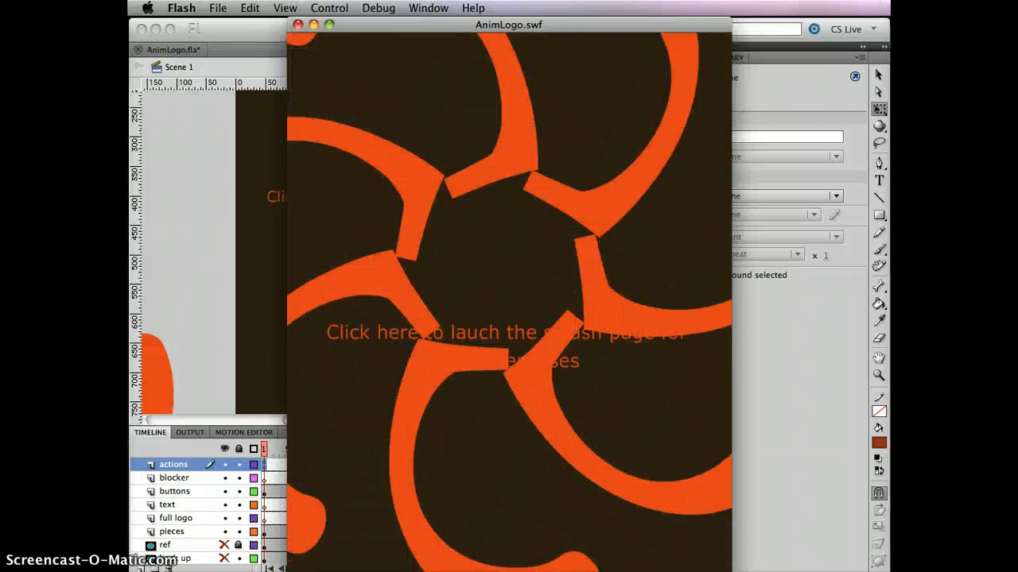
click(298, 25)
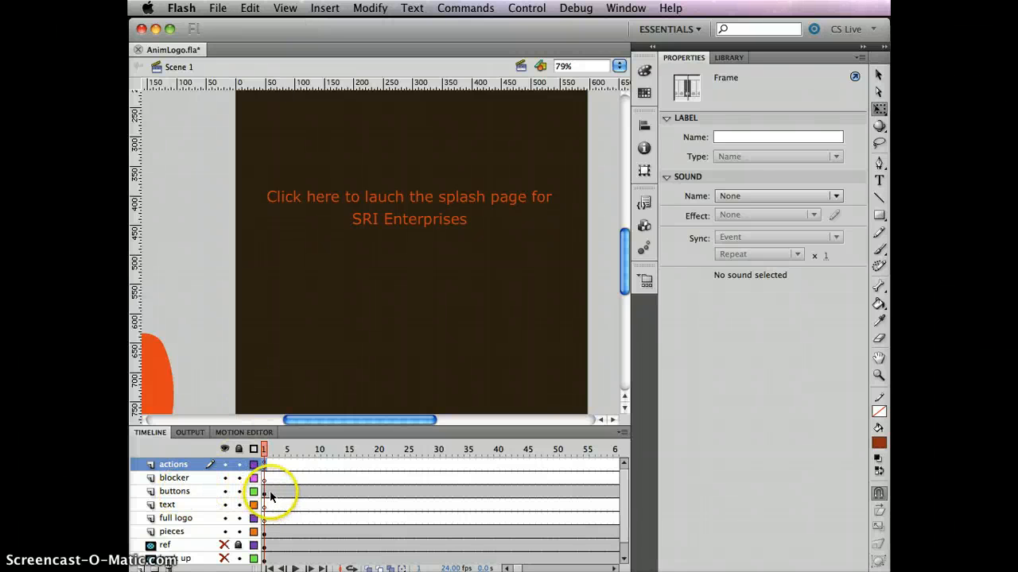
click(270, 491)
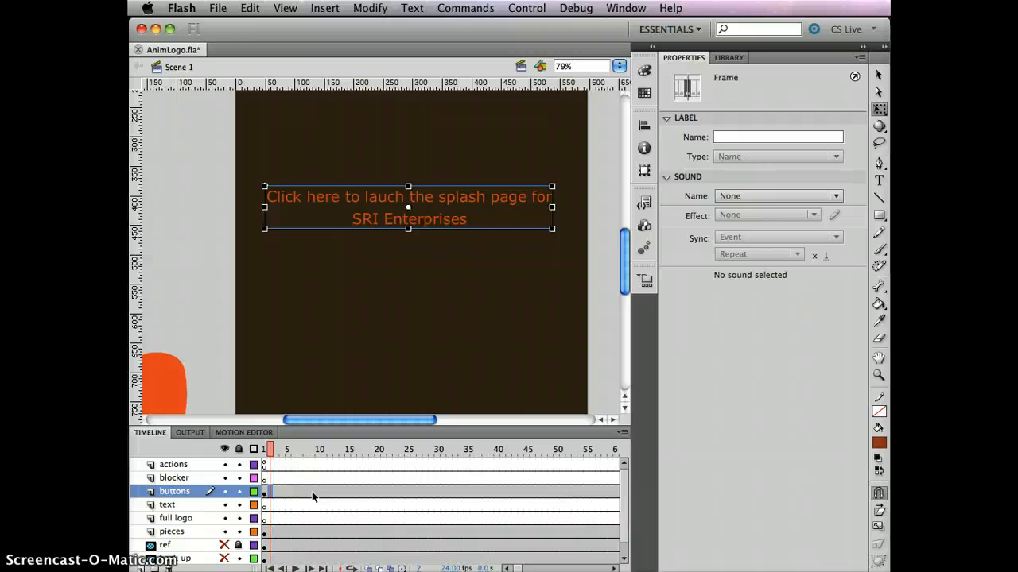
key(F7)
click(272, 491)
click(271, 450)
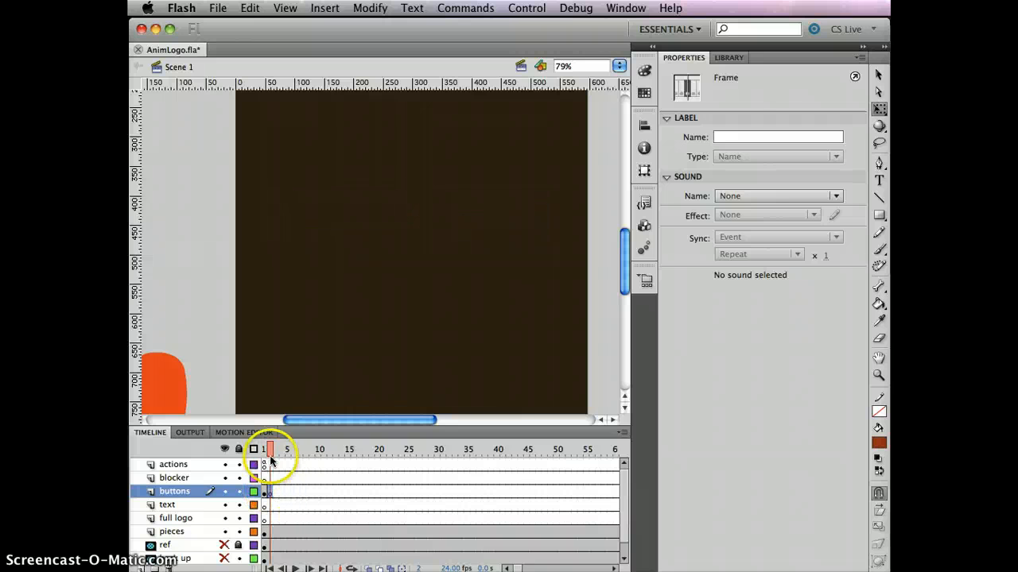
Place the skip button from the library near the bottom centre of the stage, with the playhead at frame 25
drag(271, 450, 378, 450)
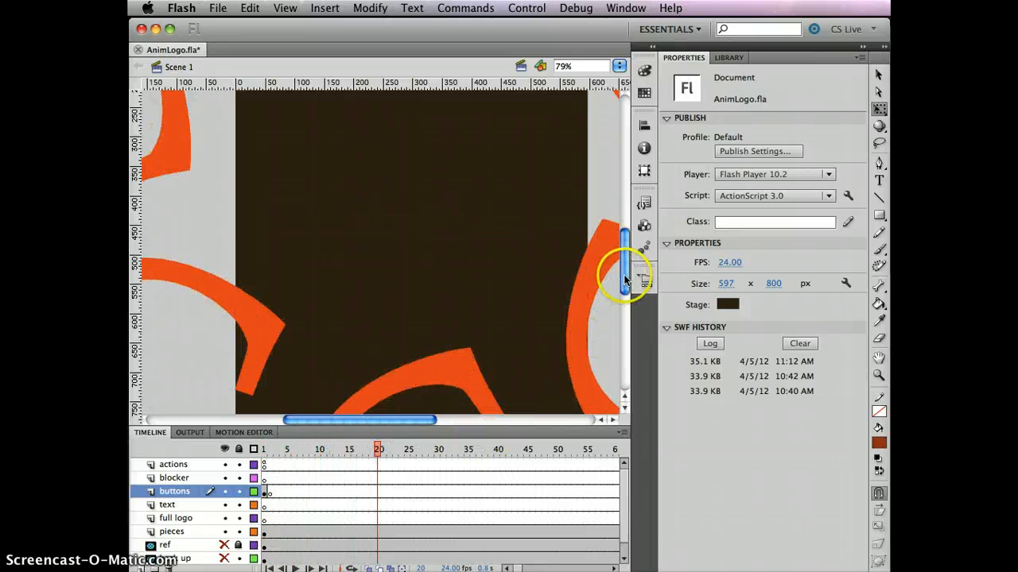
drag(625, 280, 626, 290)
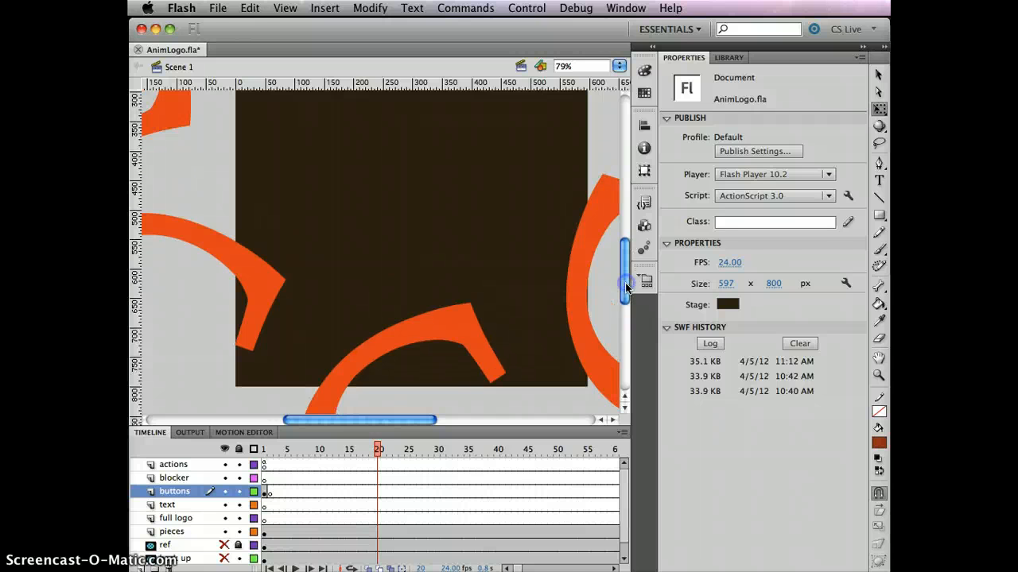
click(348, 449)
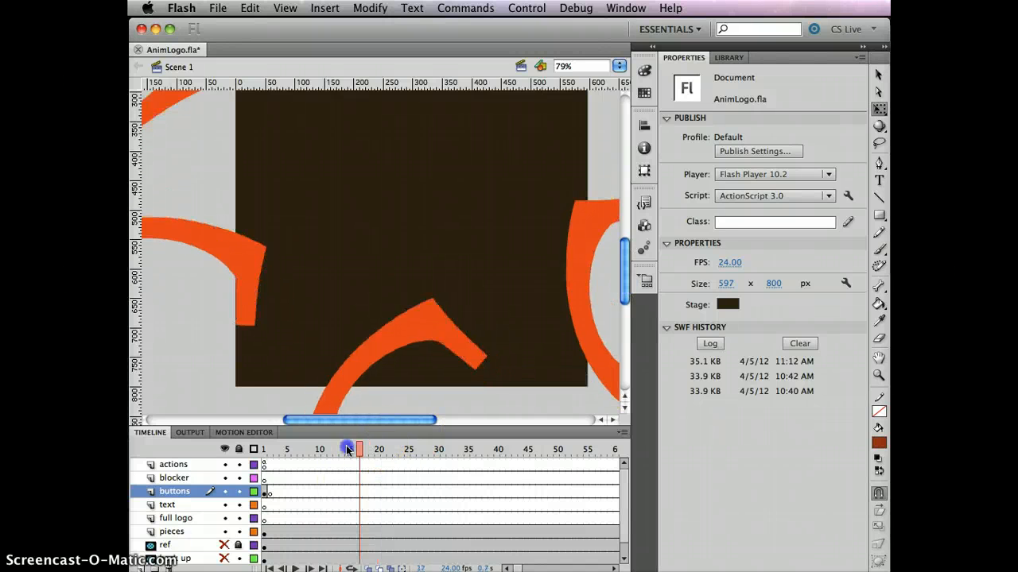
drag(347, 450, 406, 455)
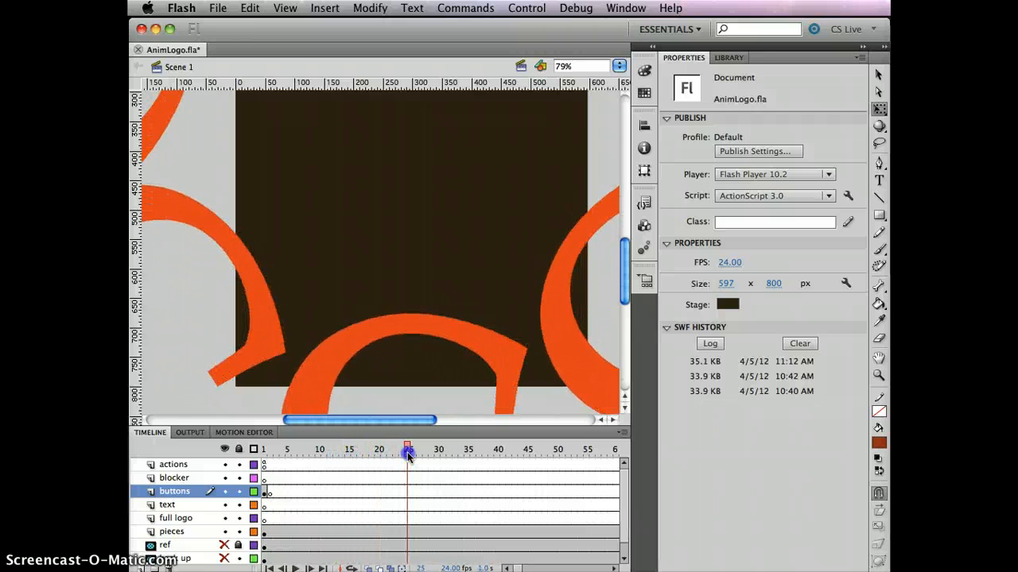
click(729, 58)
click(698, 227)
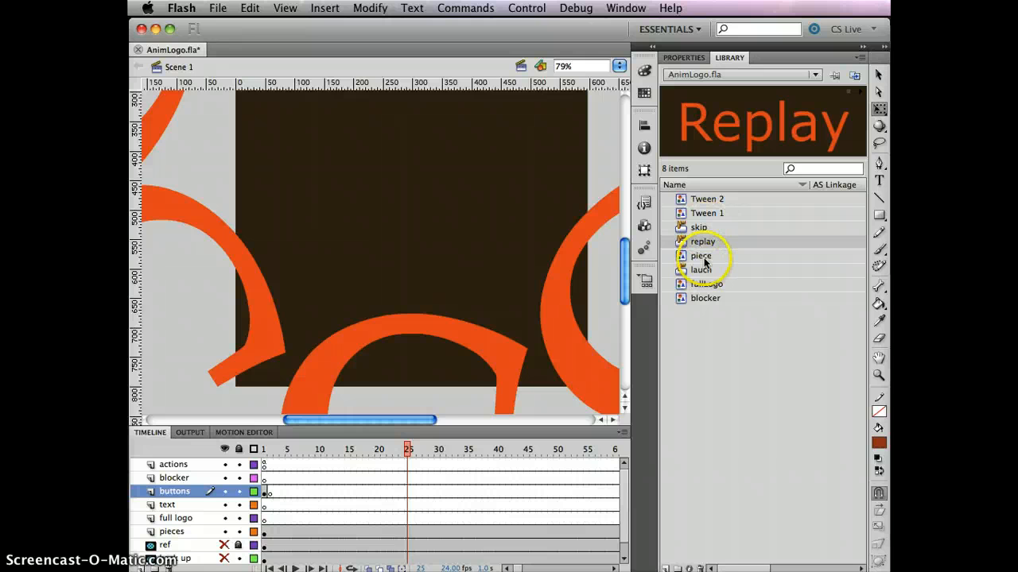
click(704, 231)
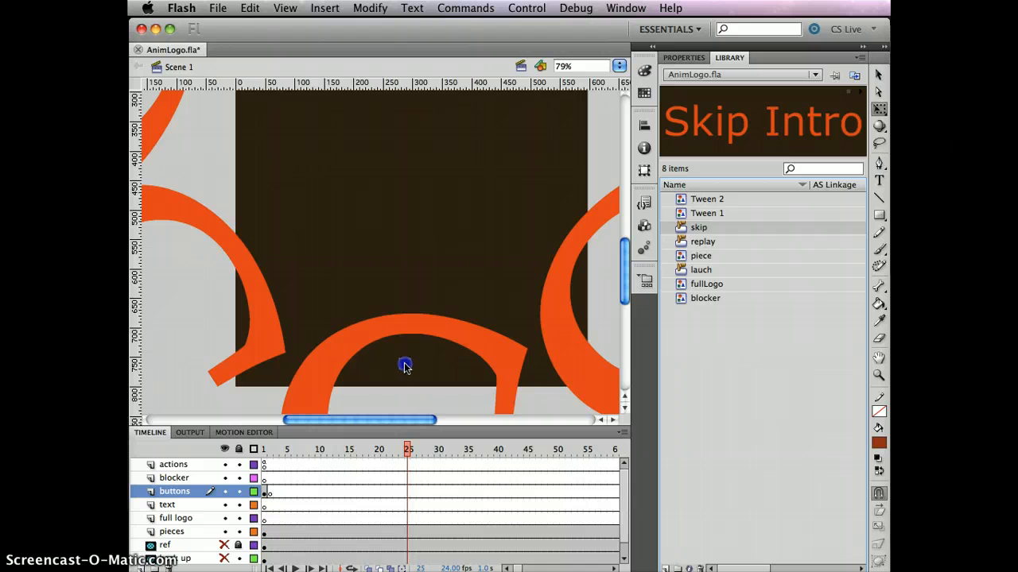
drag(407, 366, 407, 369)
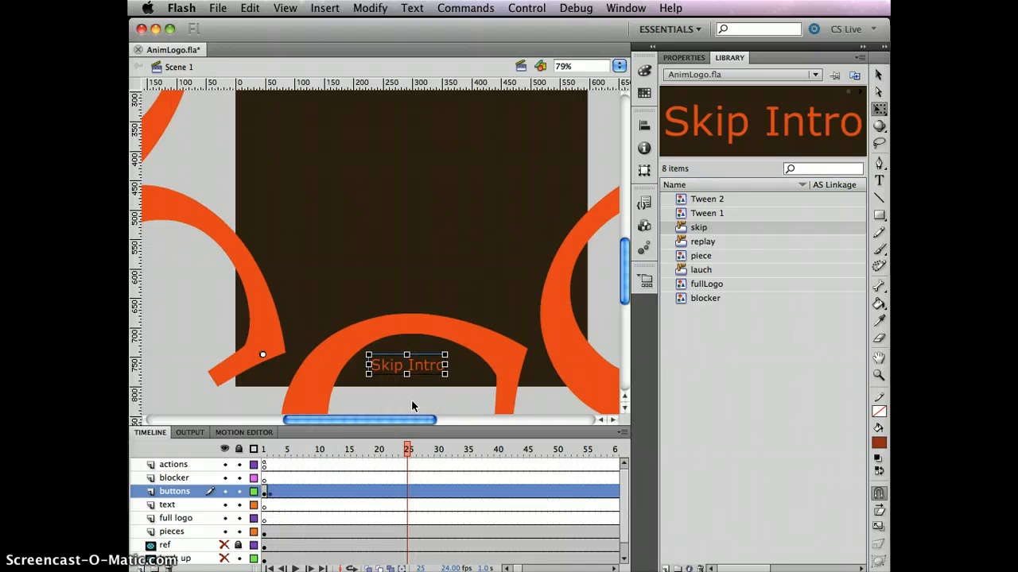
click(443, 399)
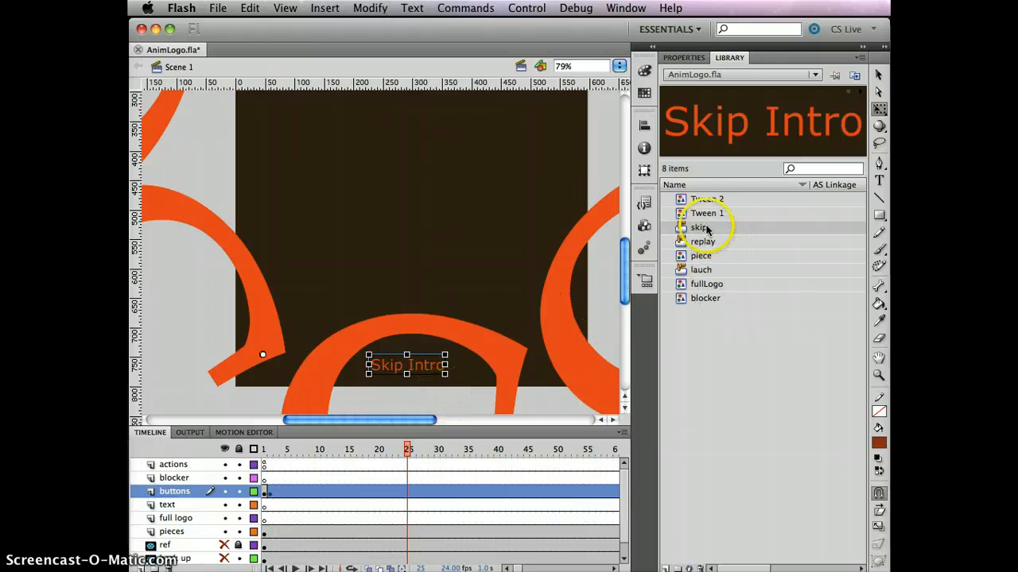
click(456, 403)
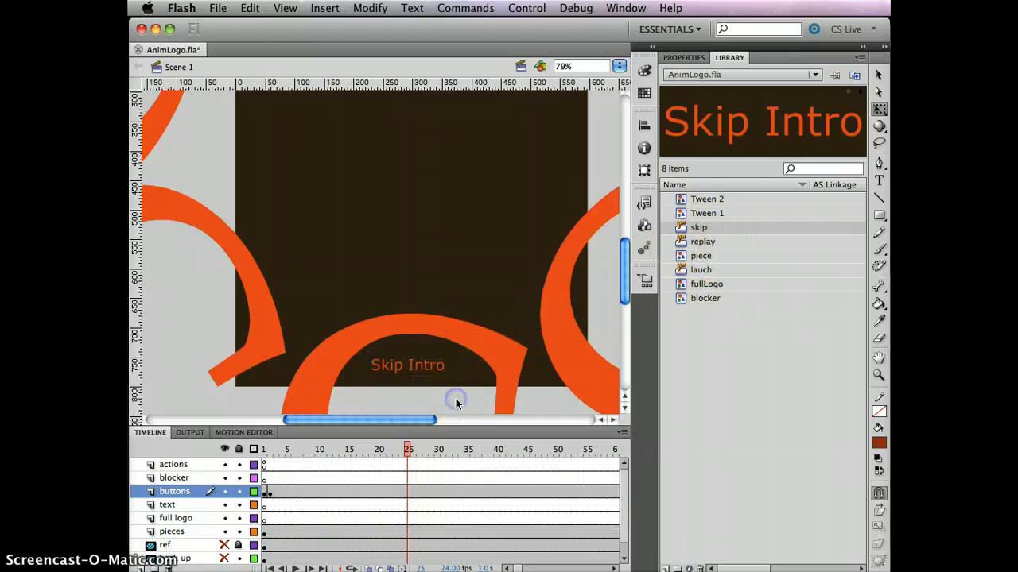
Scale down the Skip Intro button with Free Transform and move it back towards the centre between the logo pieces
click(426, 366)
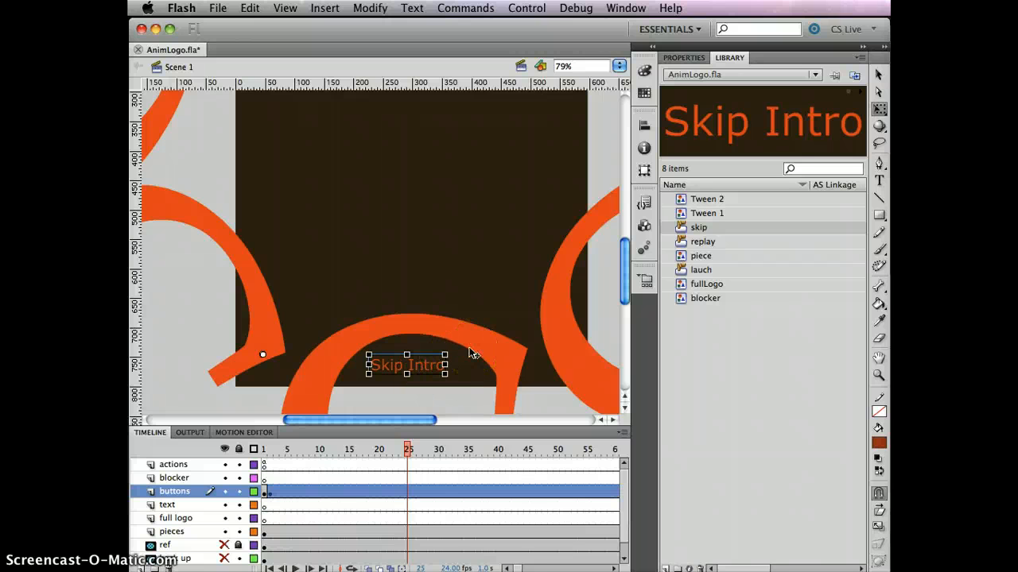
click(879, 110)
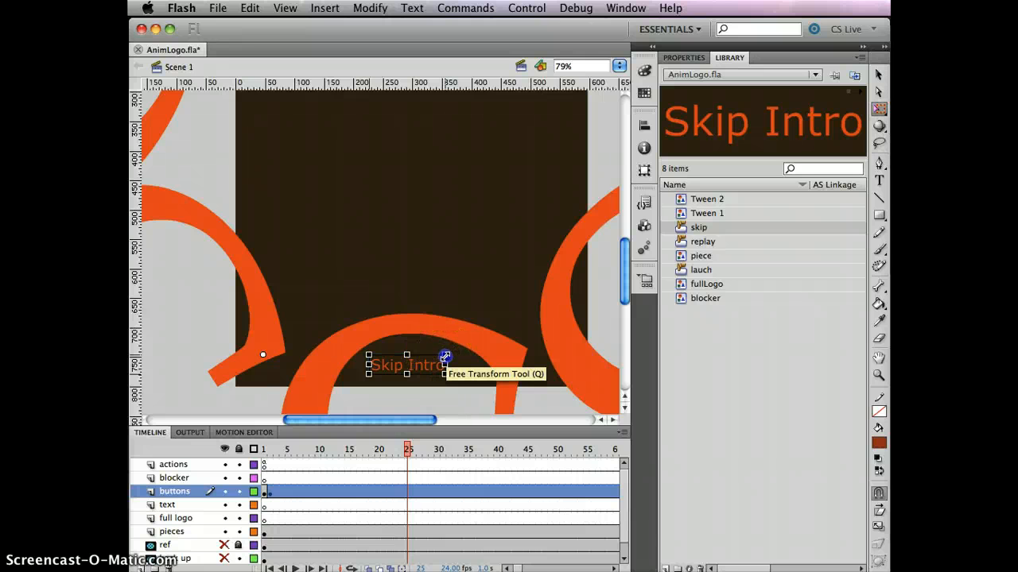
drag(445, 357, 393, 381)
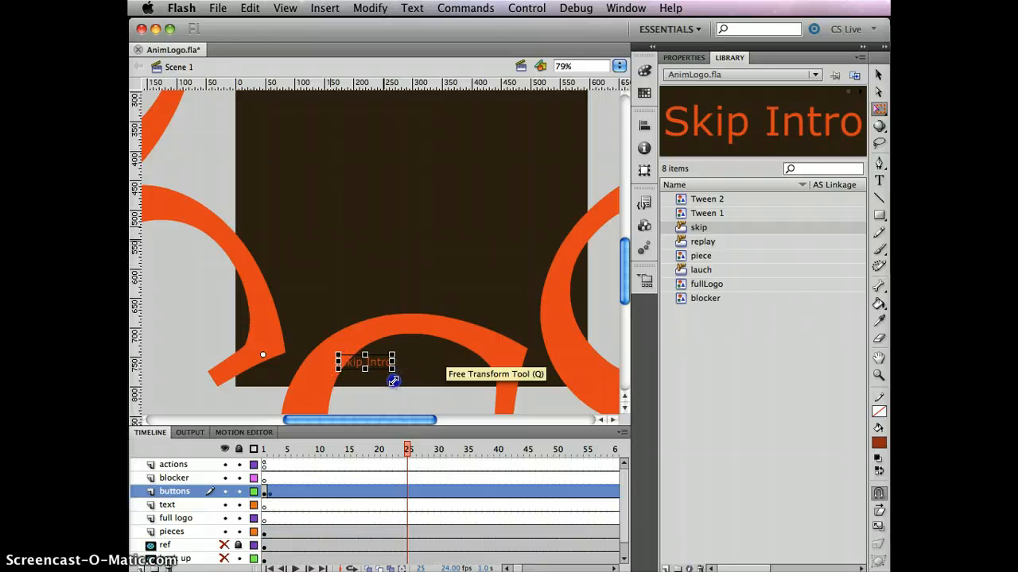
click(878, 74)
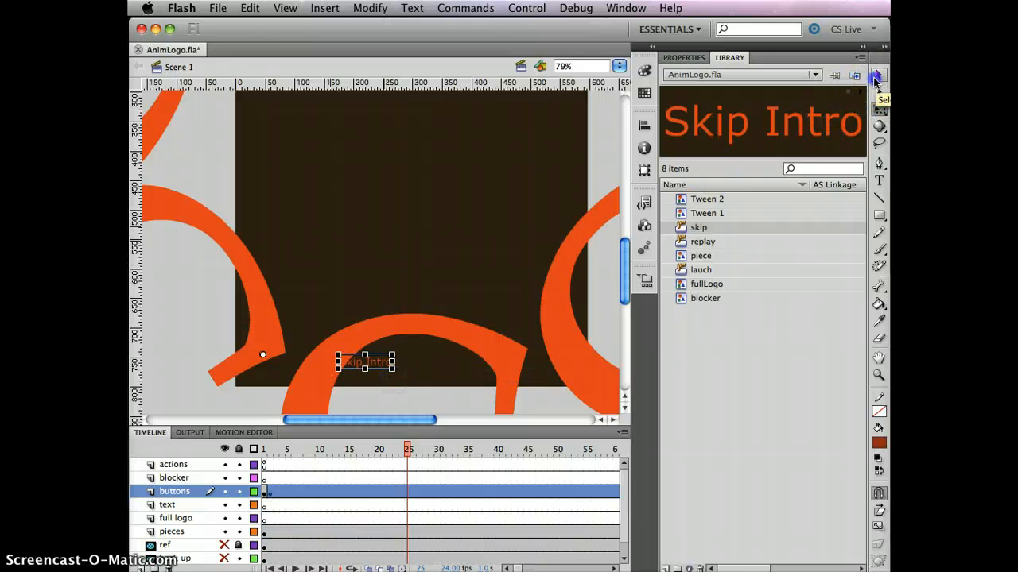
drag(375, 359, 398, 364)
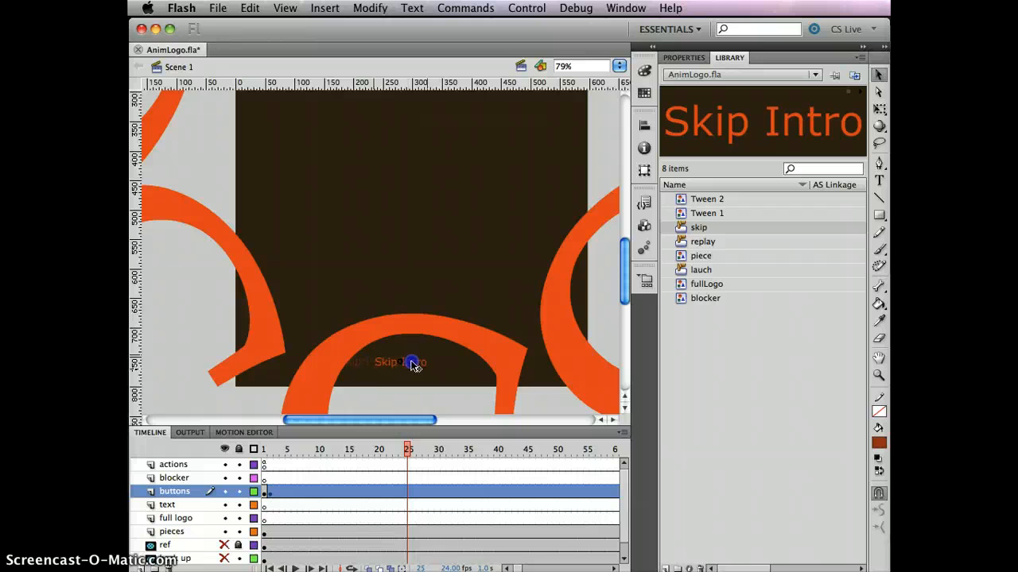
click(444, 403)
click(426, 363)
click(455, 406)
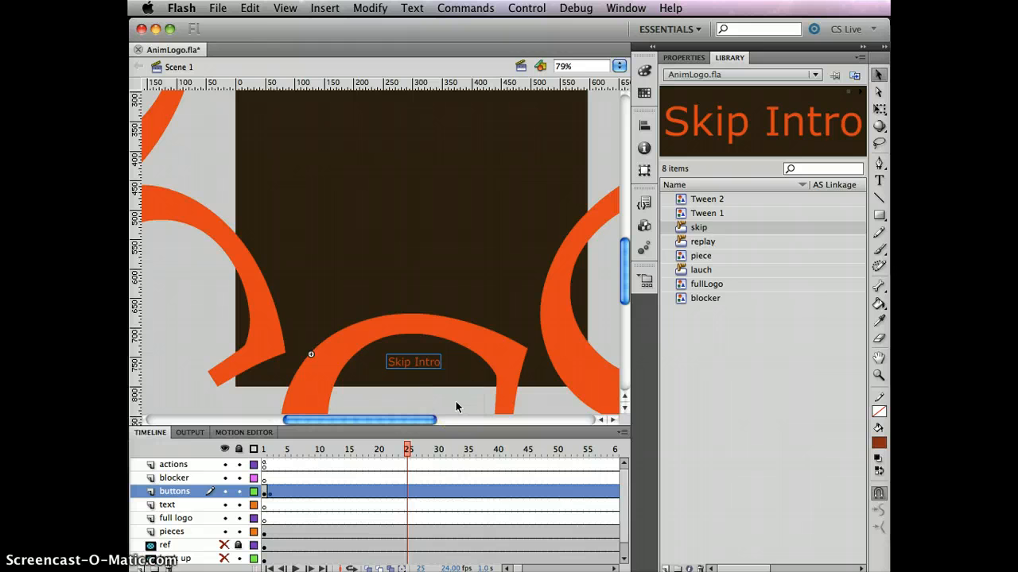
Cut the Skip Intro button, paste it at the centre of the view and nudge it straight down near the stage's bottom edge
key(super+x)
click(547, 367)
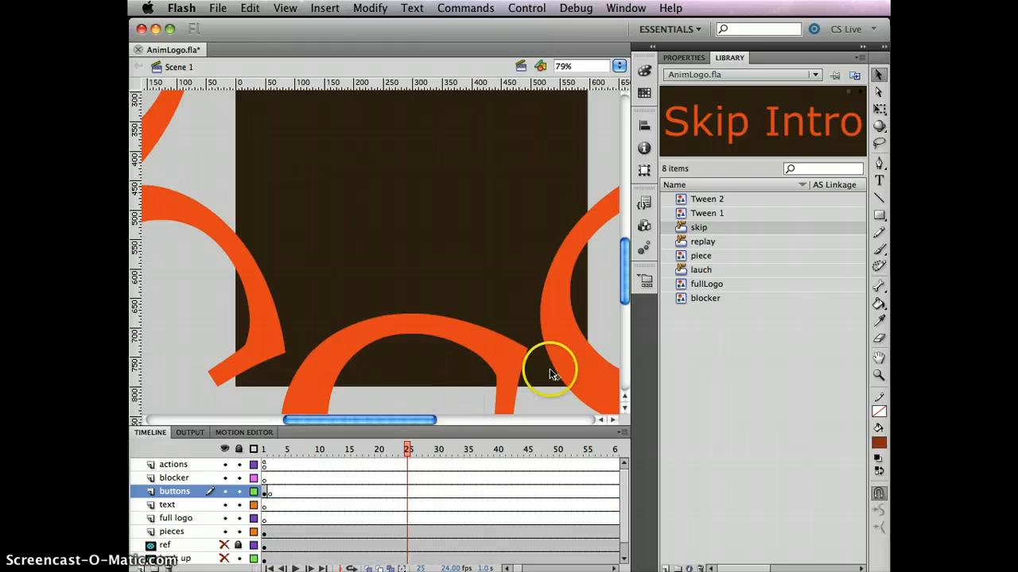
double_click(879, 360)
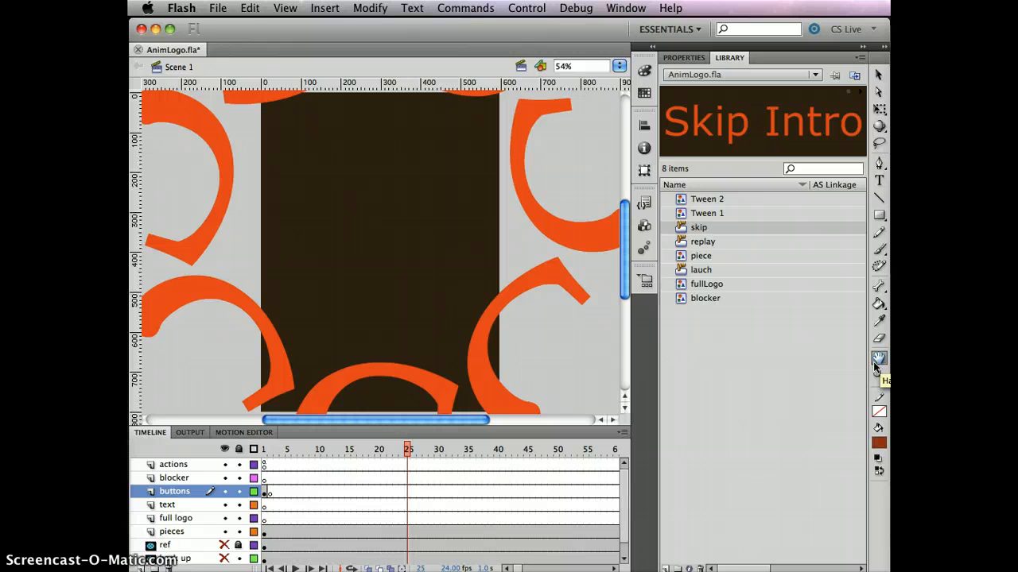
key(super+v)
key(shift+Down)
key(shift+Down)
key(shift+Down)
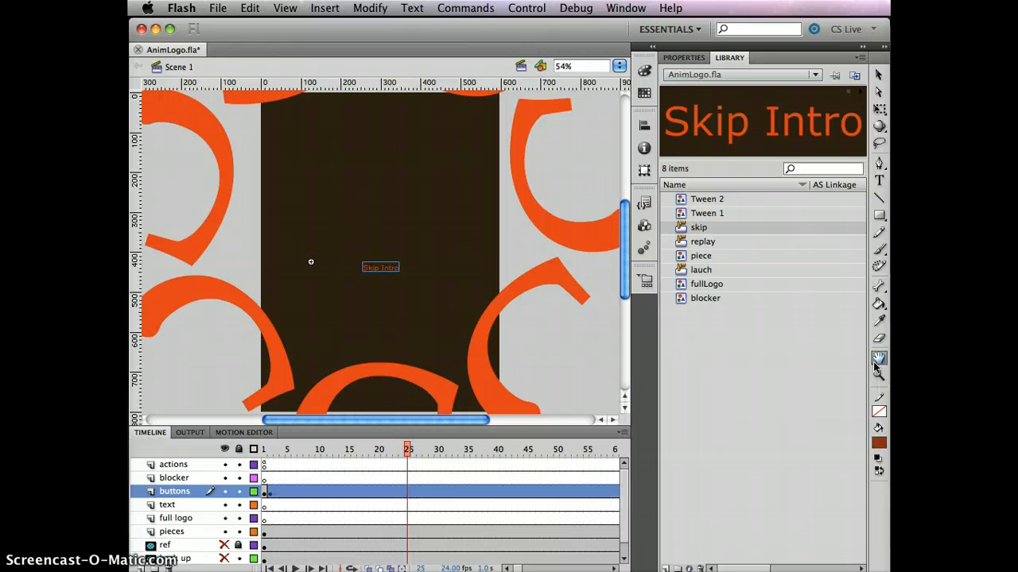
key(shift+Down)
key(shift+Down)
key(shift+Down)
key(shift+Down)
key(shift+Down)
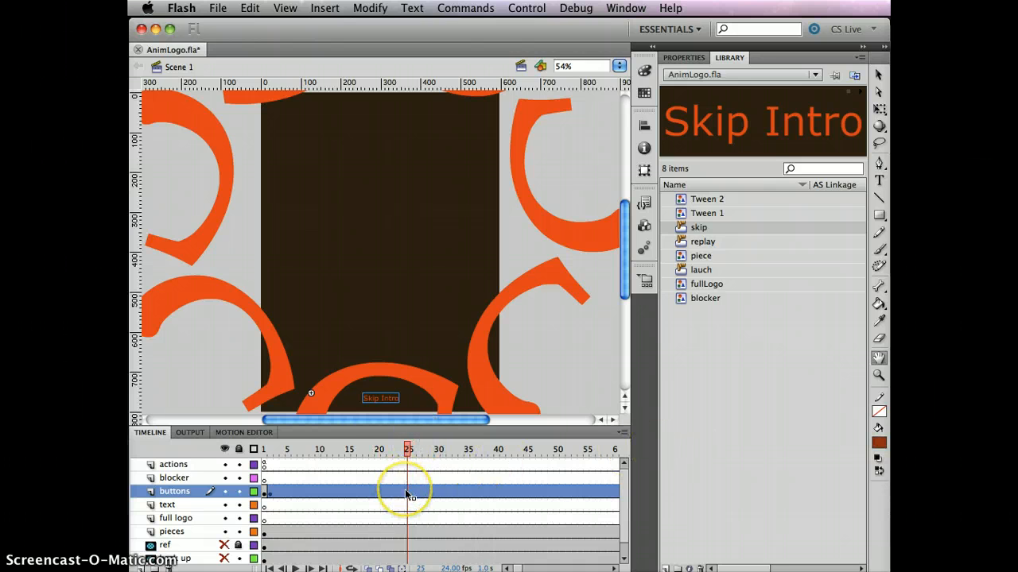
Move the Skip Intro keyframe on the buttons layer to frame 25 and insert a blank keyframe at frame 2
click(406, 491)
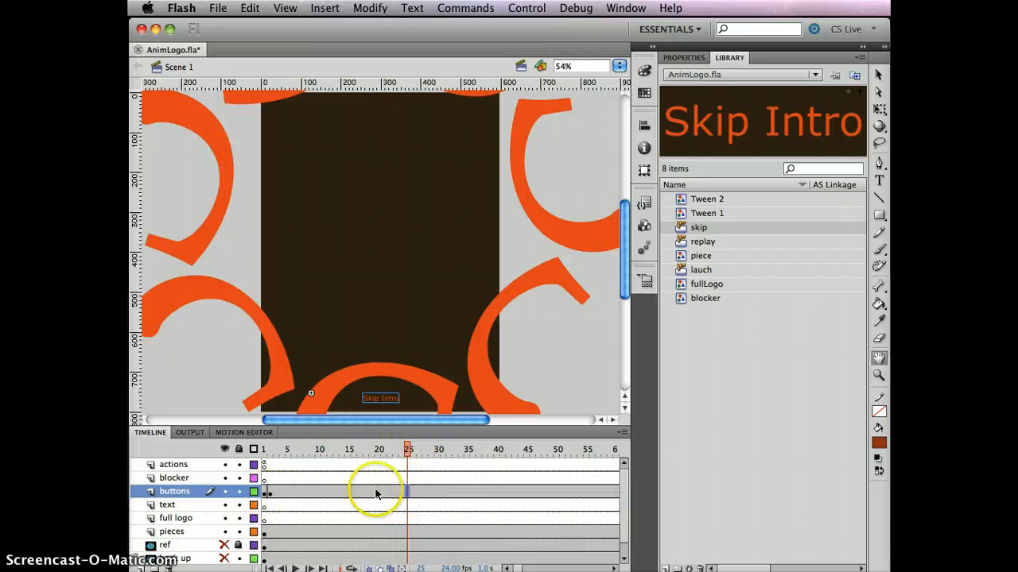
click(272, 494)
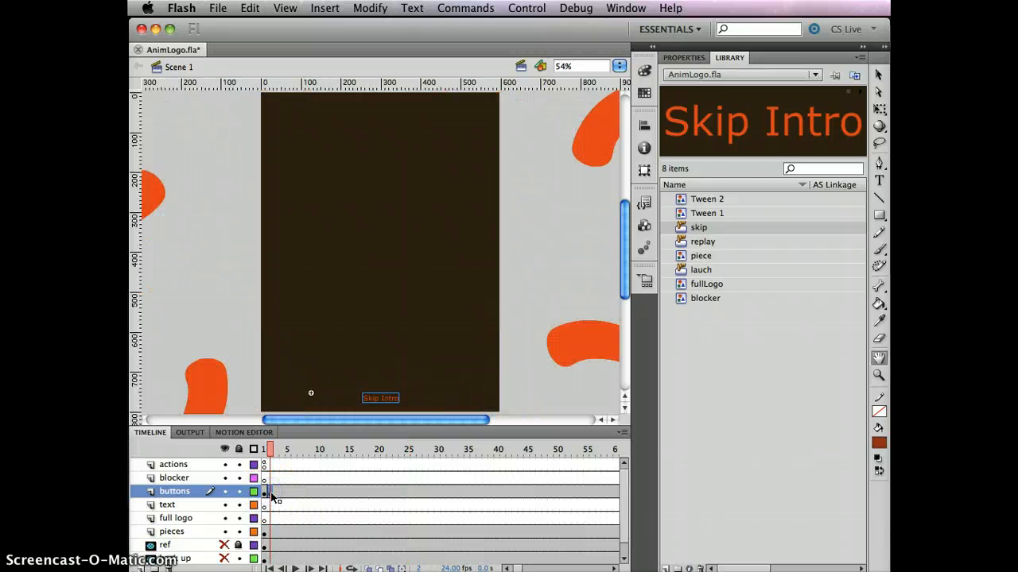
click(409, 493)
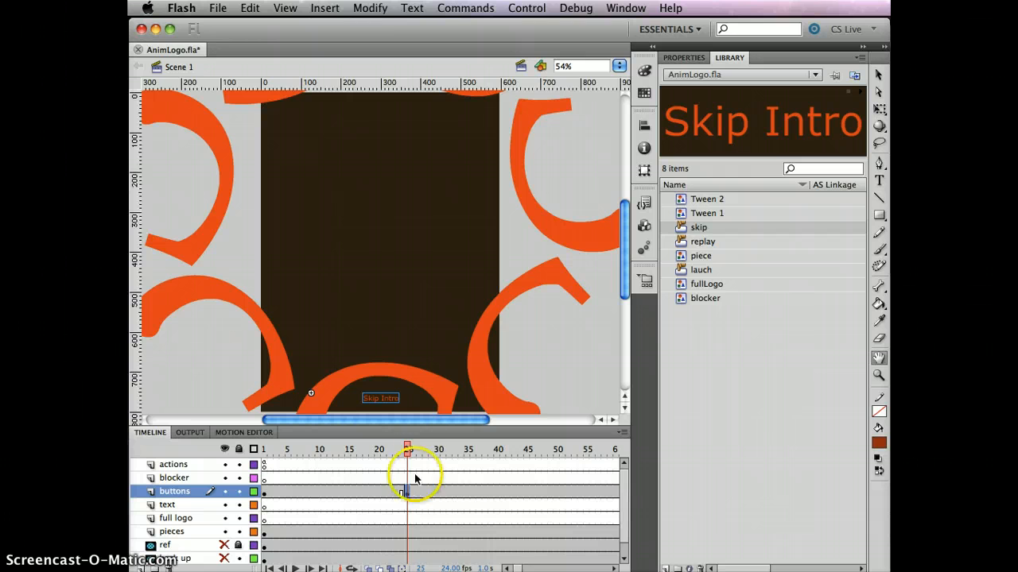
click(270, 494)
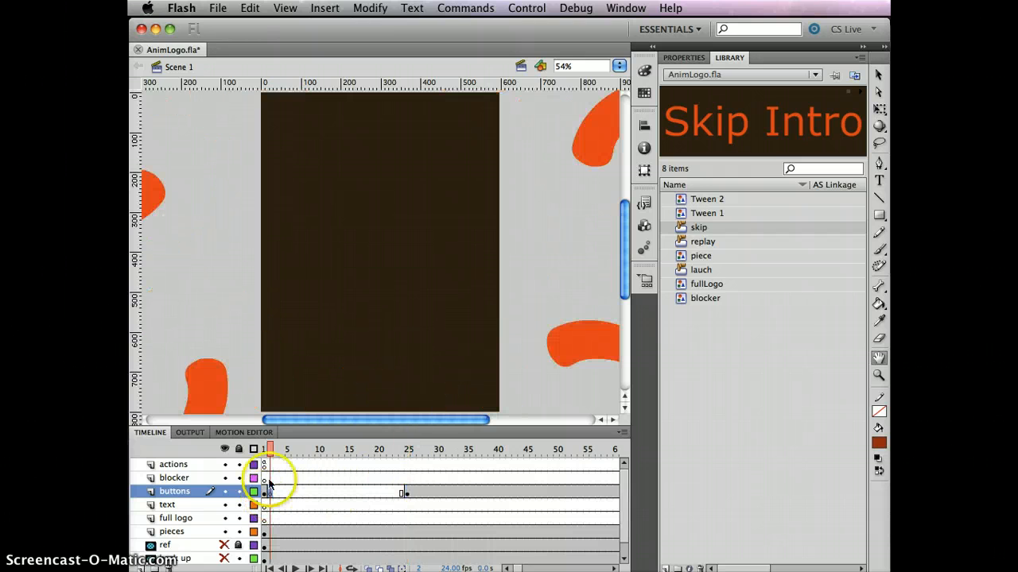
Scrub the timeline from frame 1 to about frame 246 and back to check where the Skip Intro button appears
click(261, 450)
drag(262, 450, 609, 456)
drag(360, 476, 323, 477)
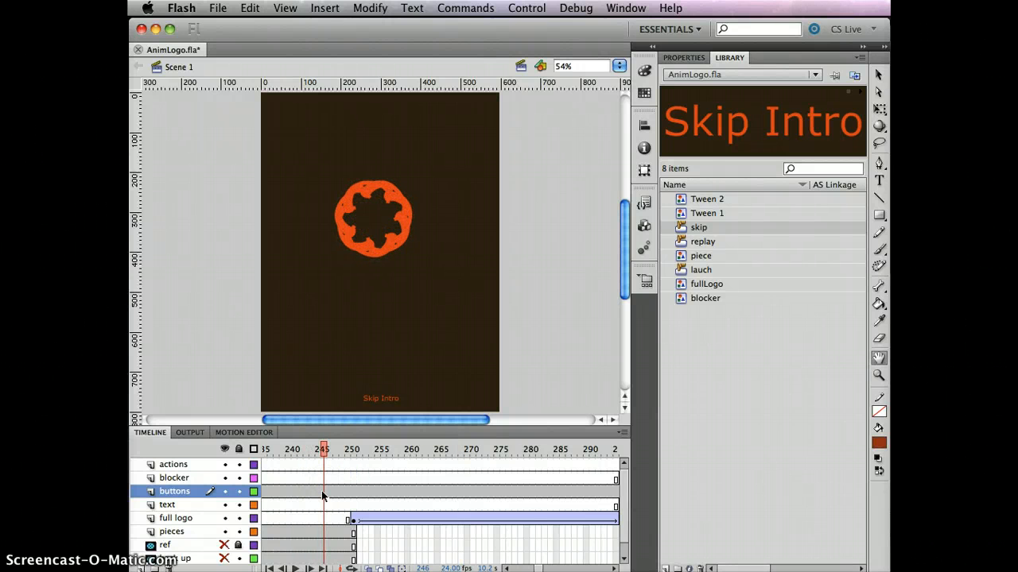
click(323, 490)
drag(325, 450, 271, 534)
click(264, 495)
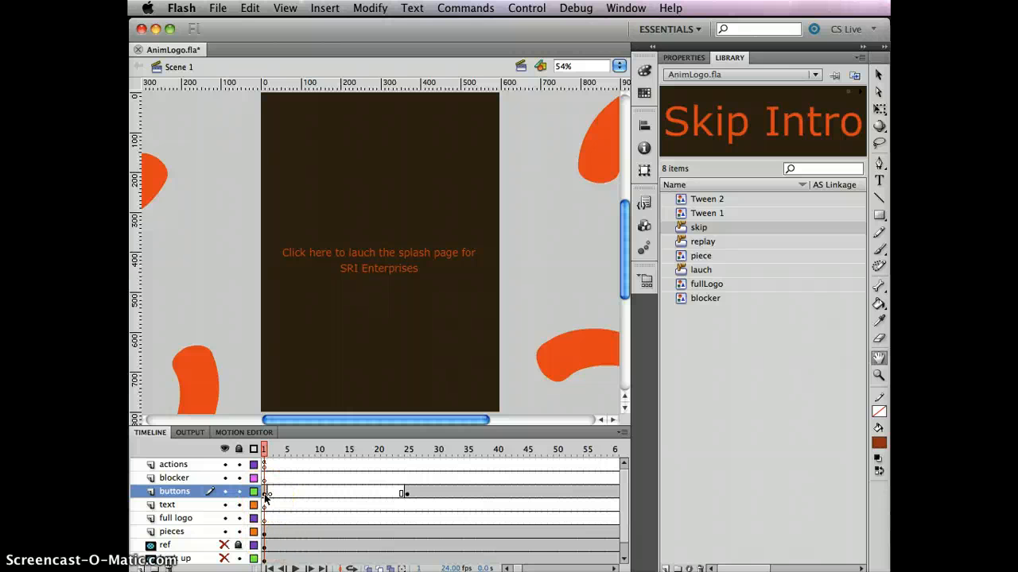
Insert a blank keyframe at frame 25 of the actions layer and give the Skip Intro button the instance name skip_btn
click(407, 493)
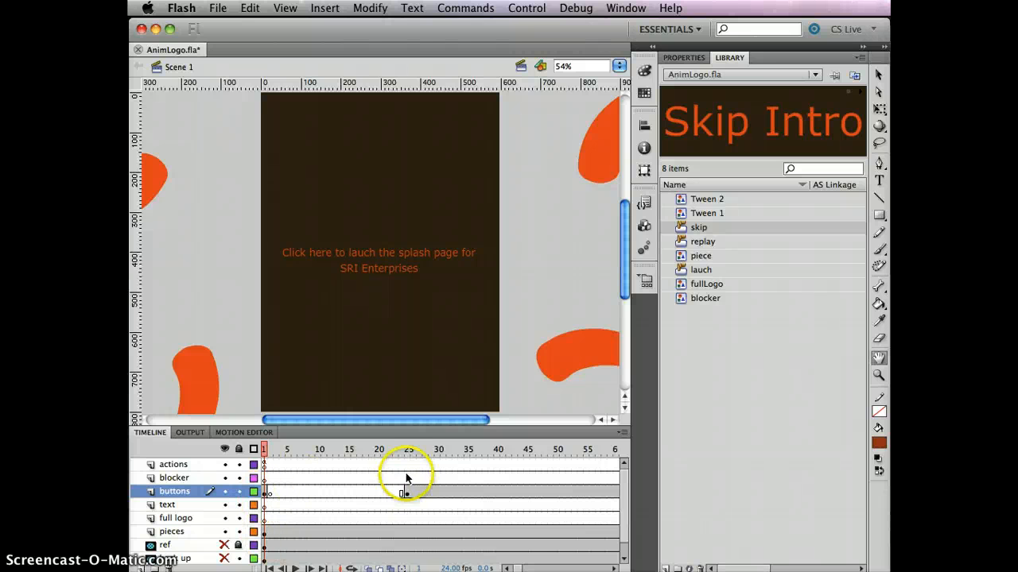
click(406, 466)
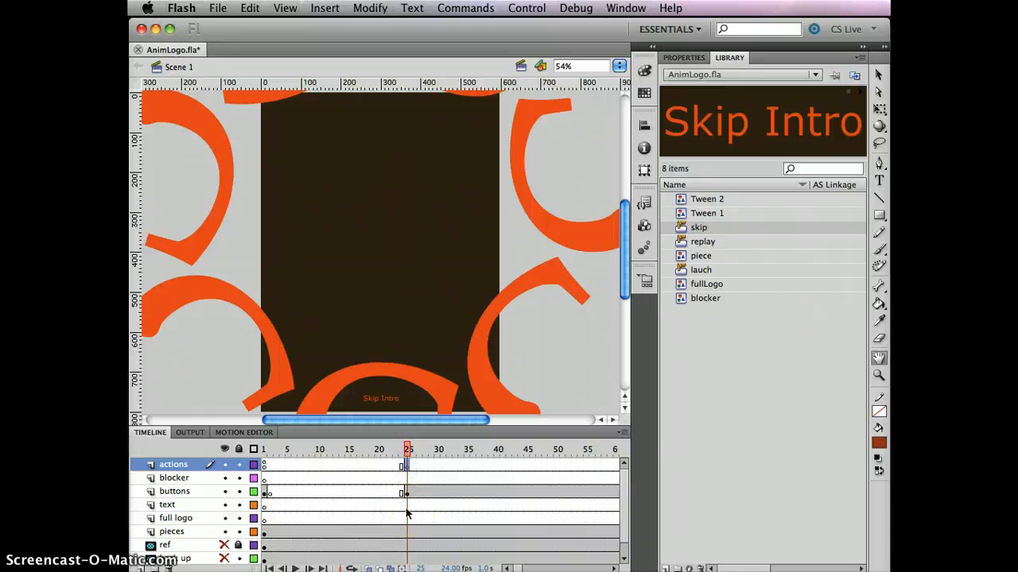
click(406, 493)
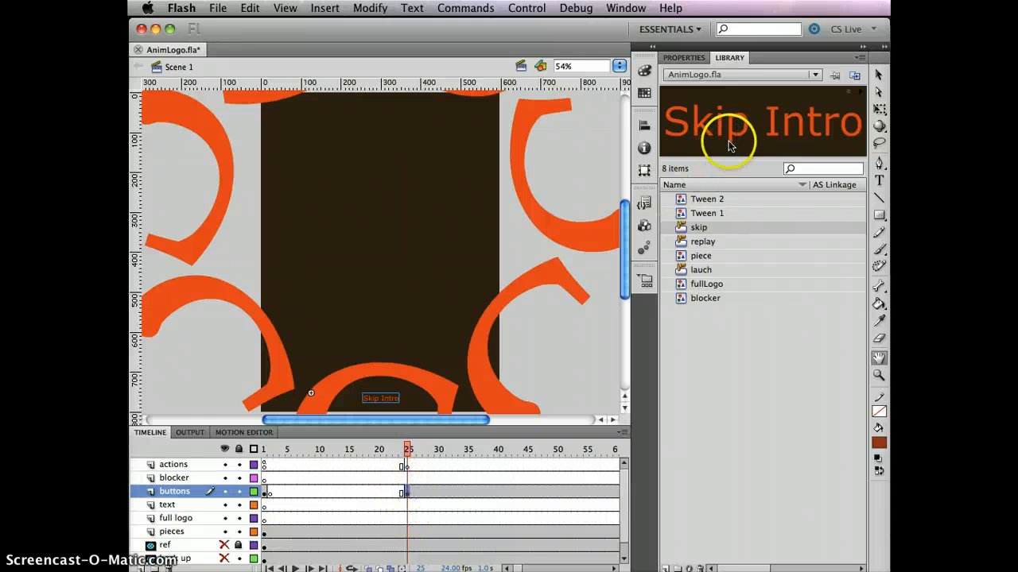
click(879, 76)
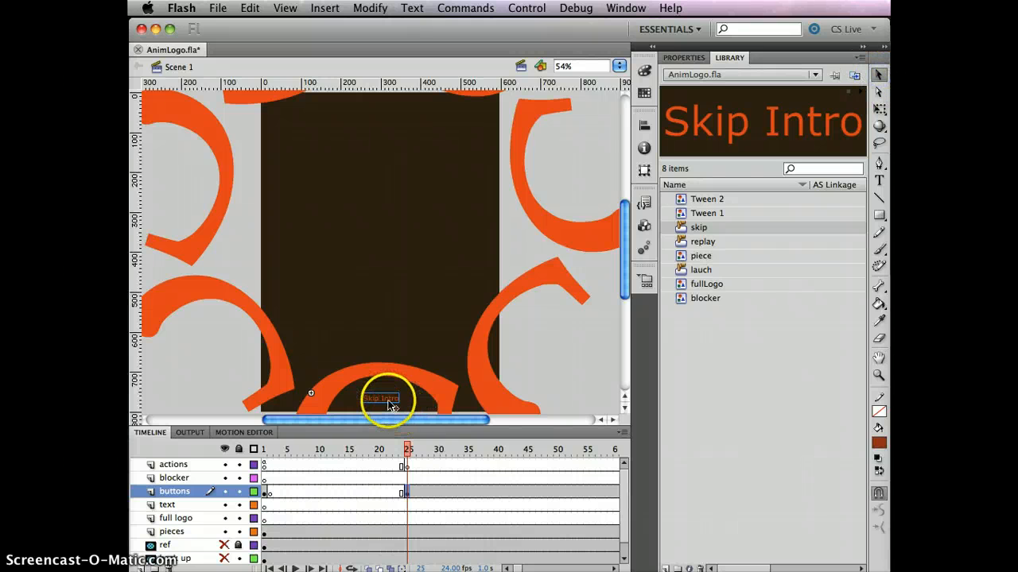
click(682, 59)
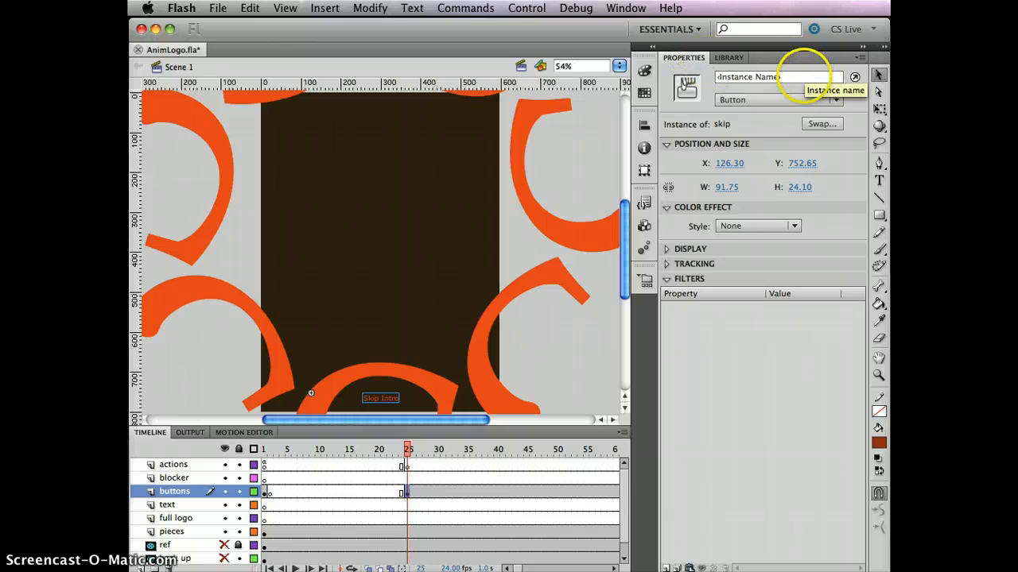
click(835, 76)
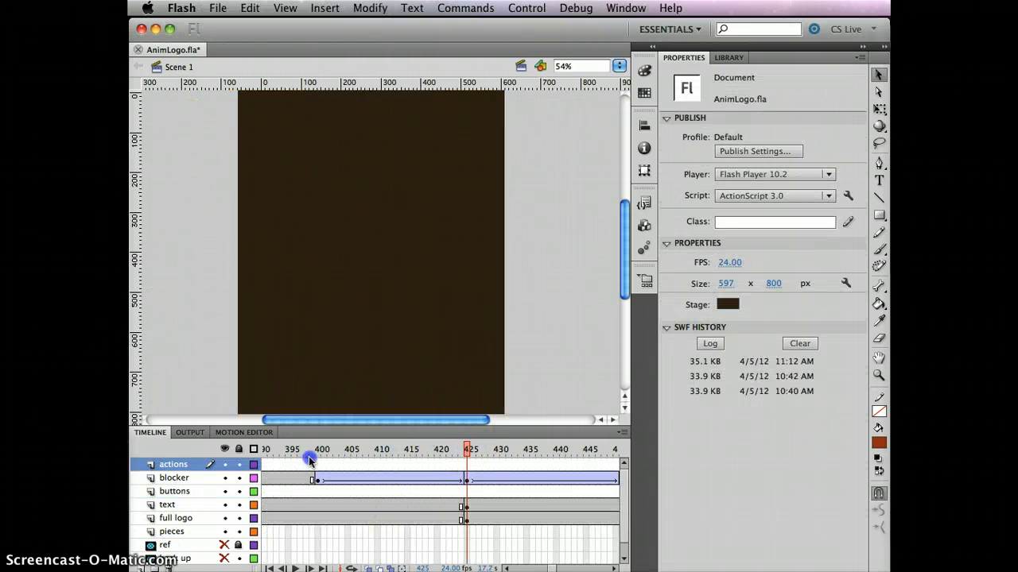
Examine the blocker layer around frame 425 to identify the frame the skip button should jump to
click(469, 449)
mouse_move(472, 450)
mouse_down()
mouse_move(596, 450)
mouse_move(406, 449)
mouse_move(467, 449)
mouse_up()
click(469, 450)
click(466, 478)
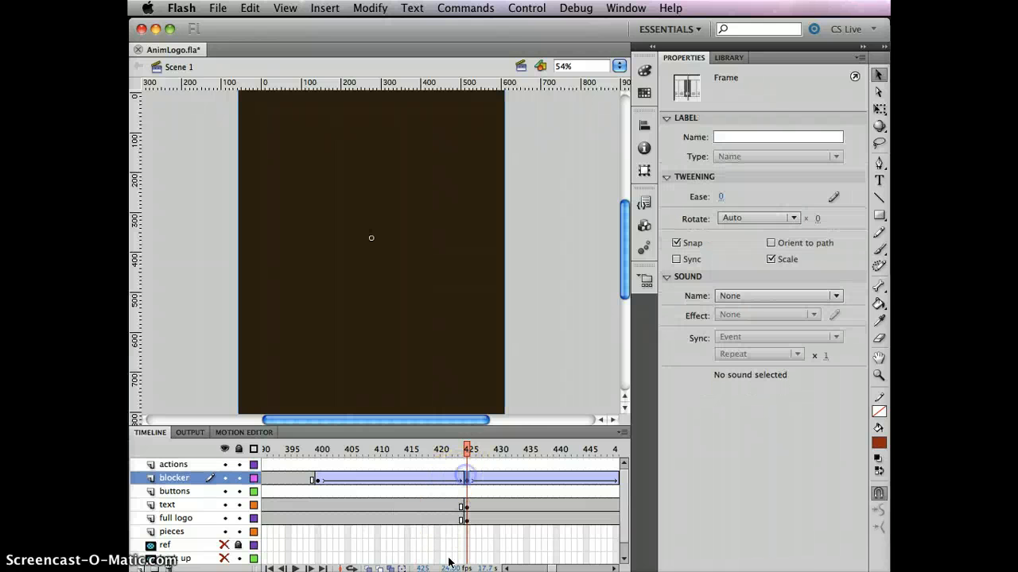
click(468, 449)
mouse_move(469, 449)
mouse_down()
mouse_move(608, 455)
mouse_move(466, 452)
mouse_up()
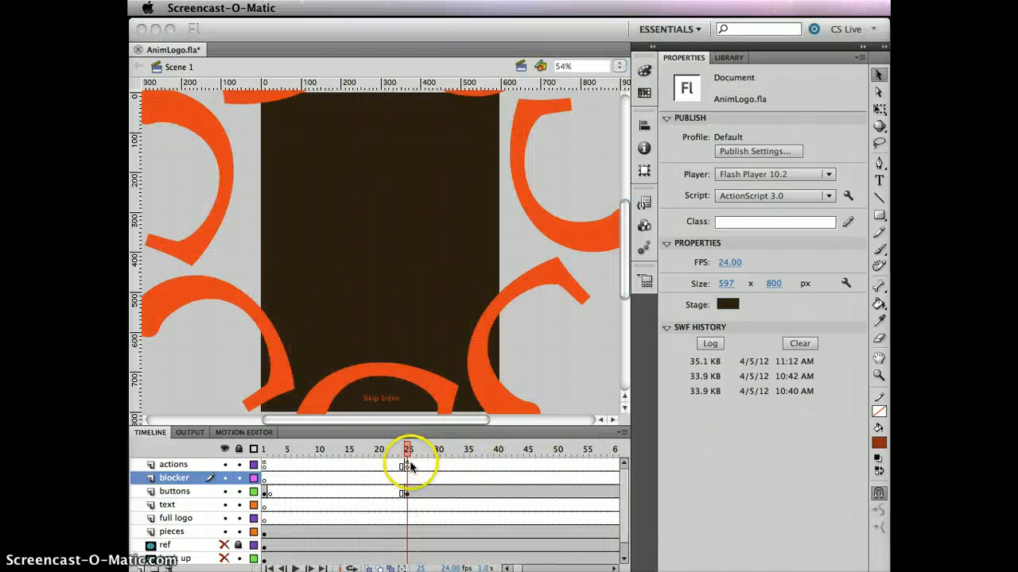
Open the script on frame 25 of the actions layer at the skip_btn event listener line
click(407, 467)
click(406, 467)
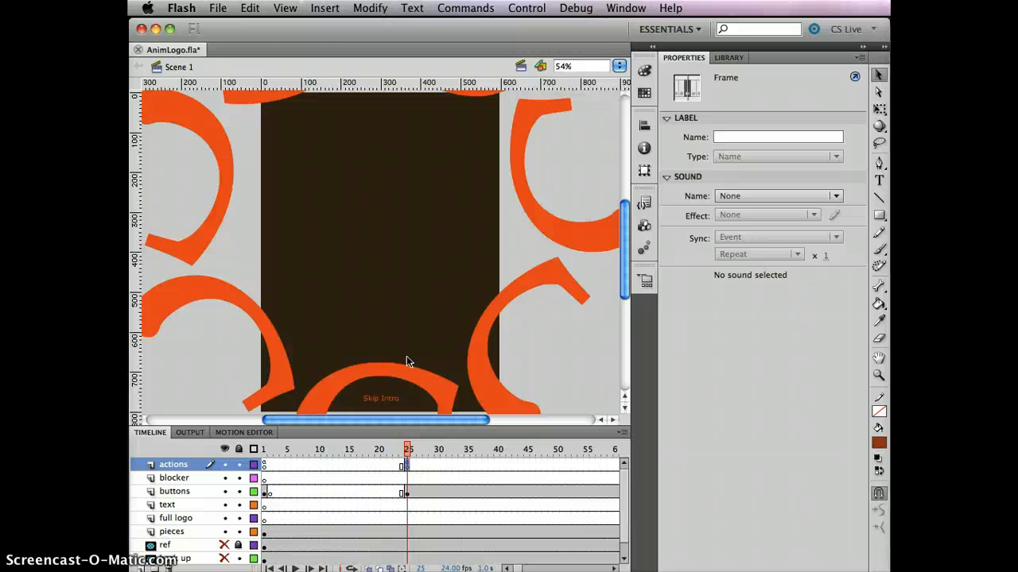
key(alt+F9)
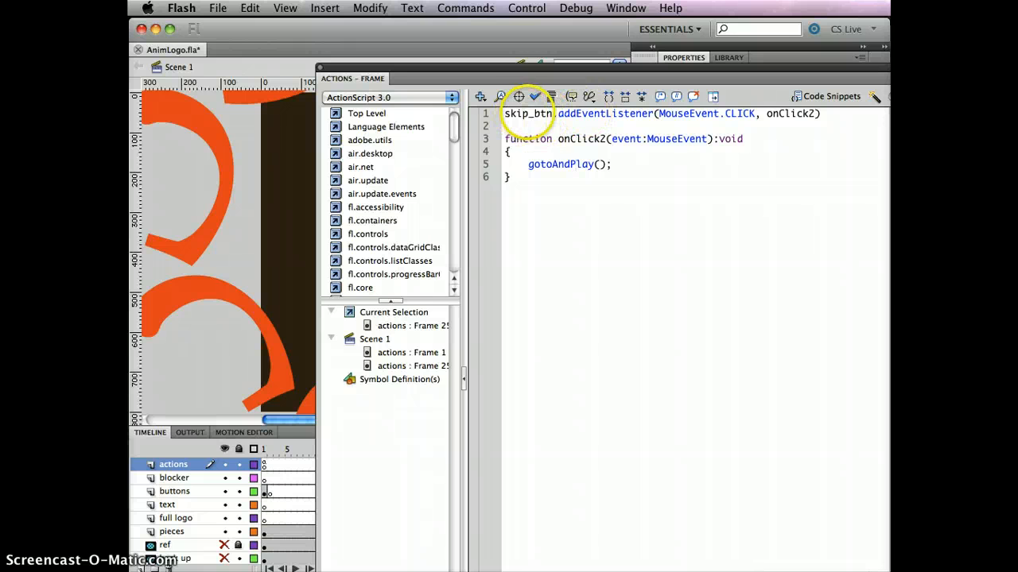
click(524, 113)
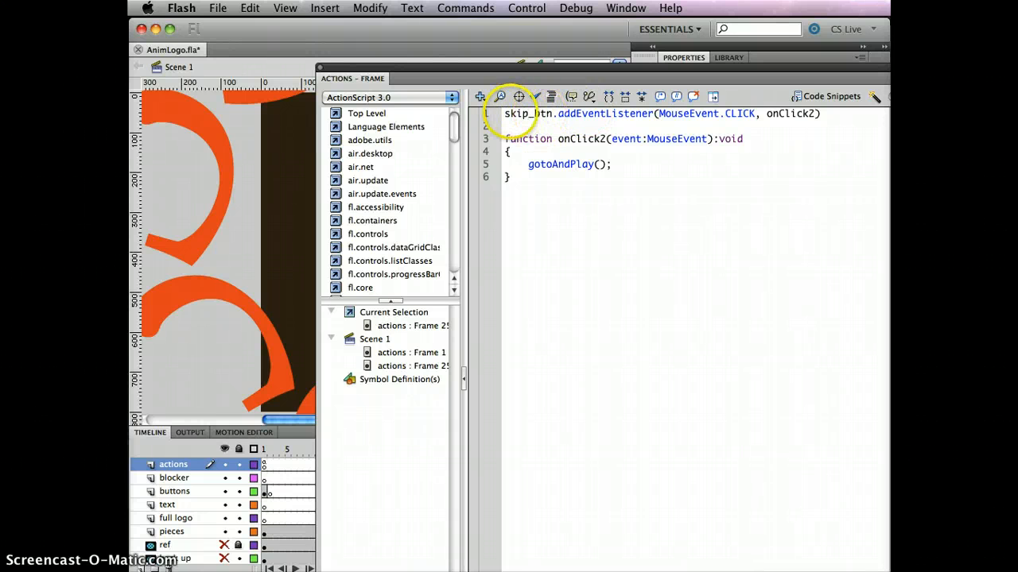